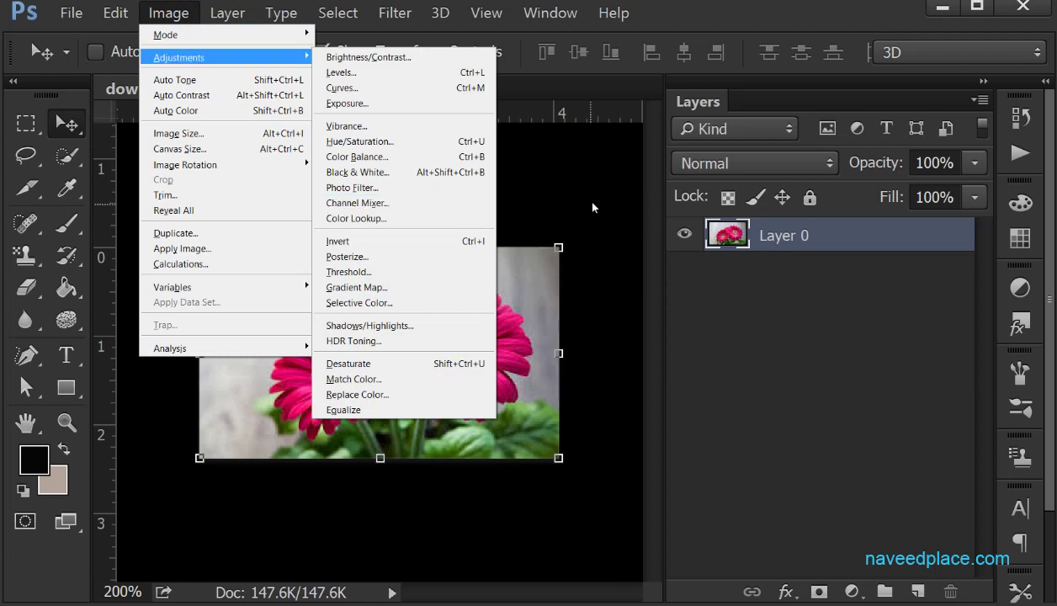
Start a Brightness/Contrast adjustment on the flower image with brightness 50 and contrast 45.
click(581, 199)
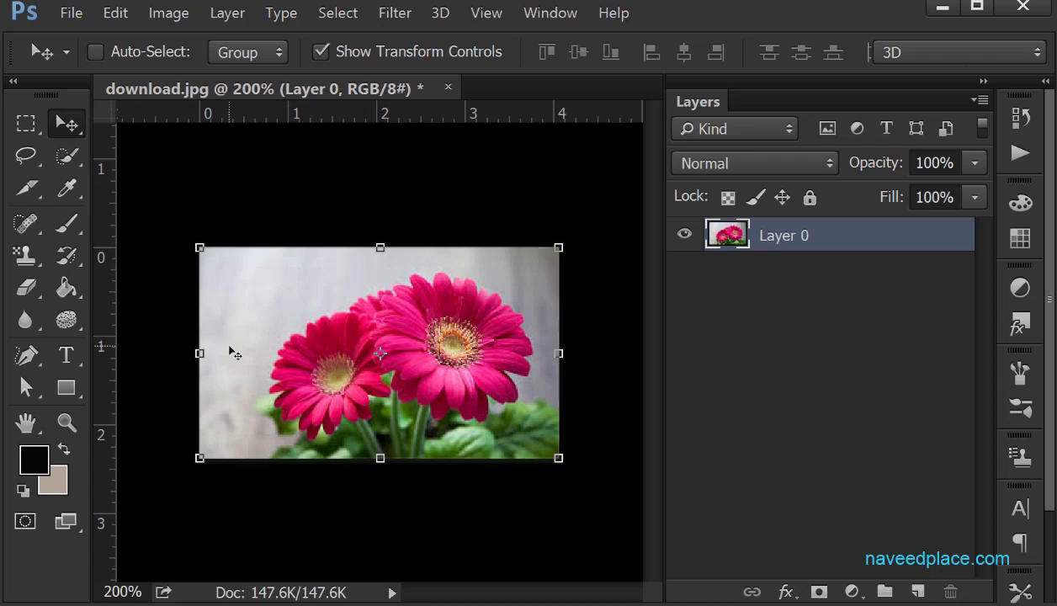
click(159, 15)
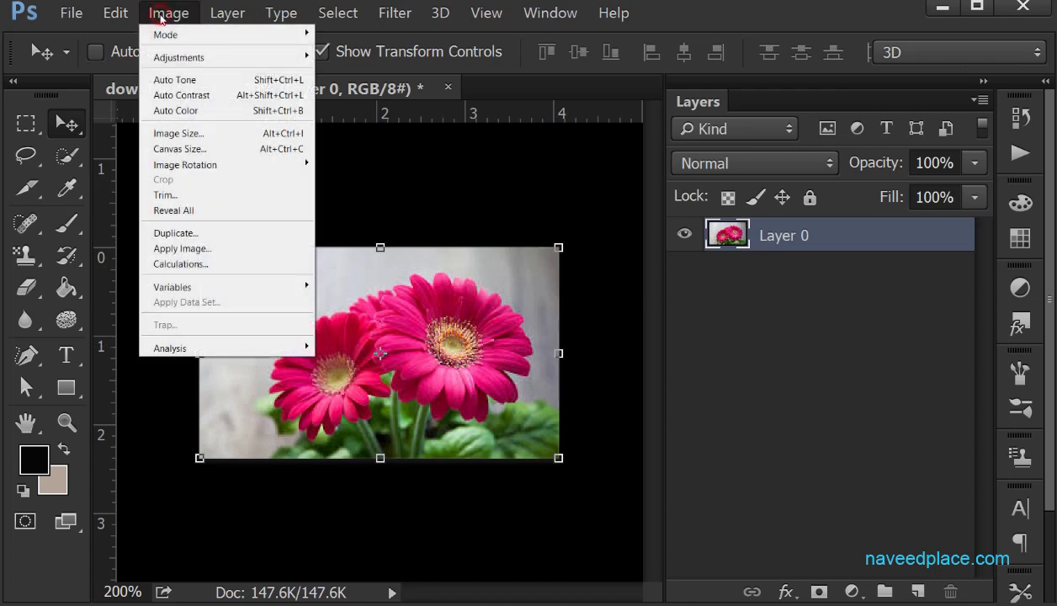
mouse_move(168, 56)
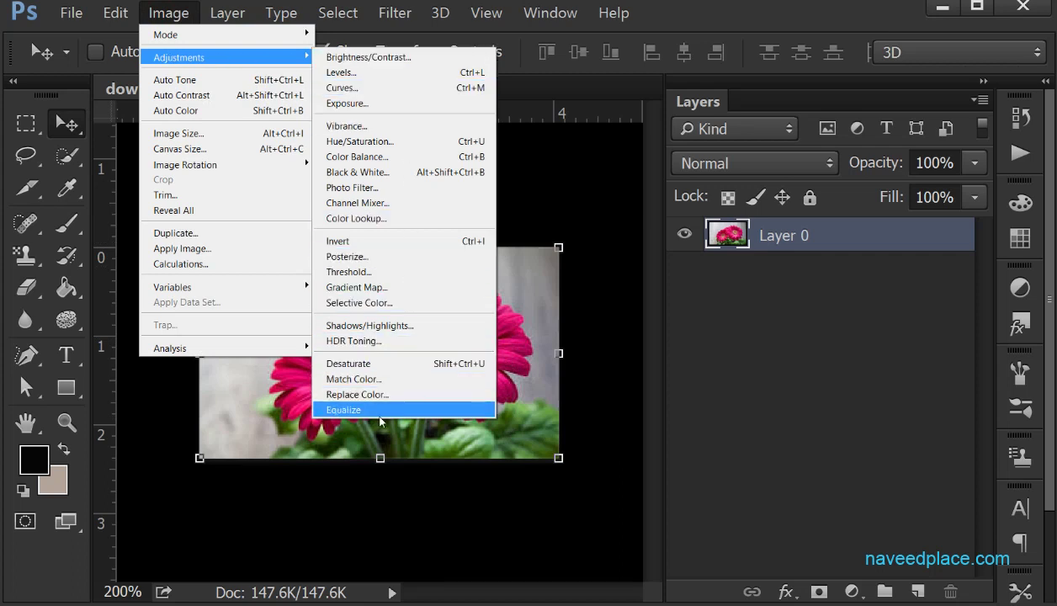
click(382, 59)
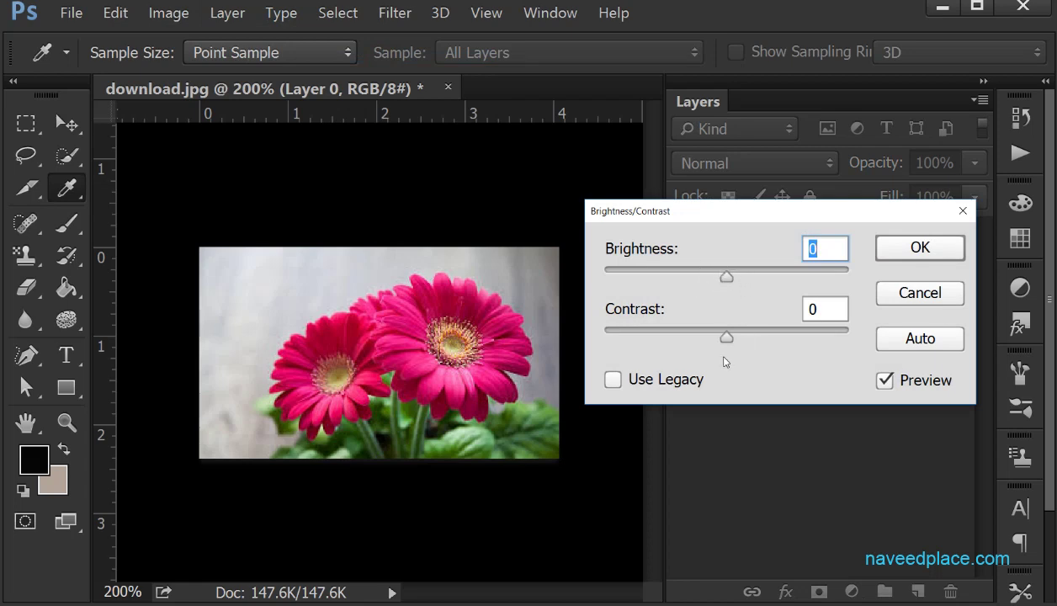
drag(727, 276, 767, 287)
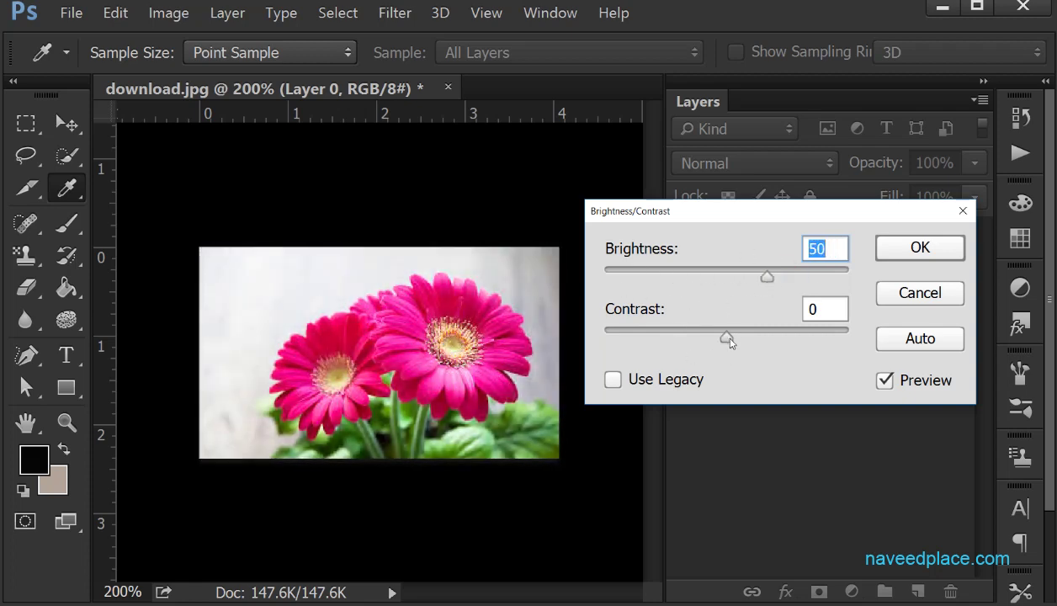
drag(727, 337, 783, 337)
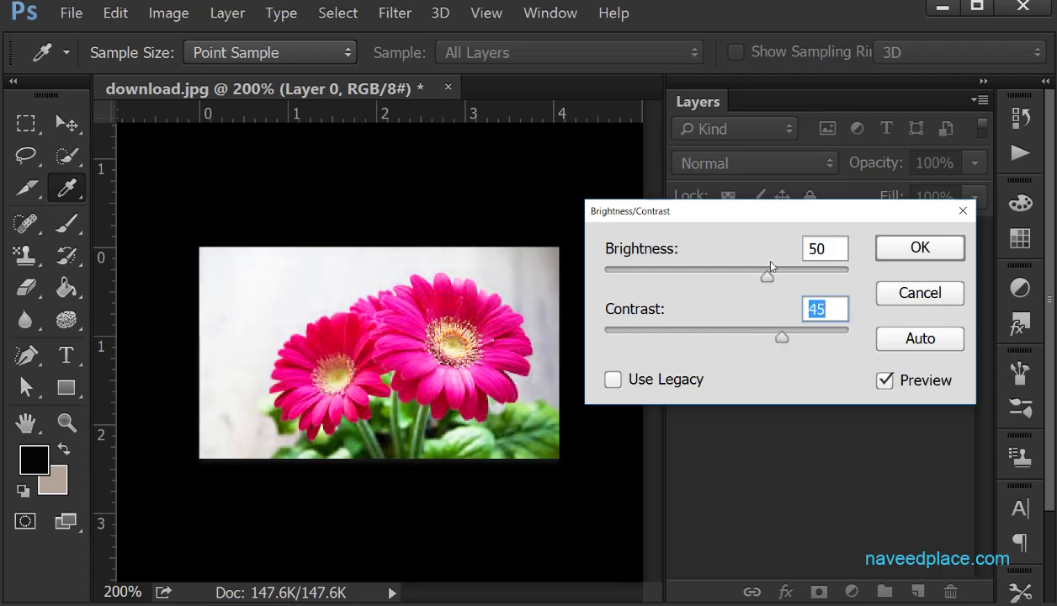
Try brightness -150 with contrast -50, and compare it with brightness and contrast both at -26.
drag(771, 268, 593, 287)
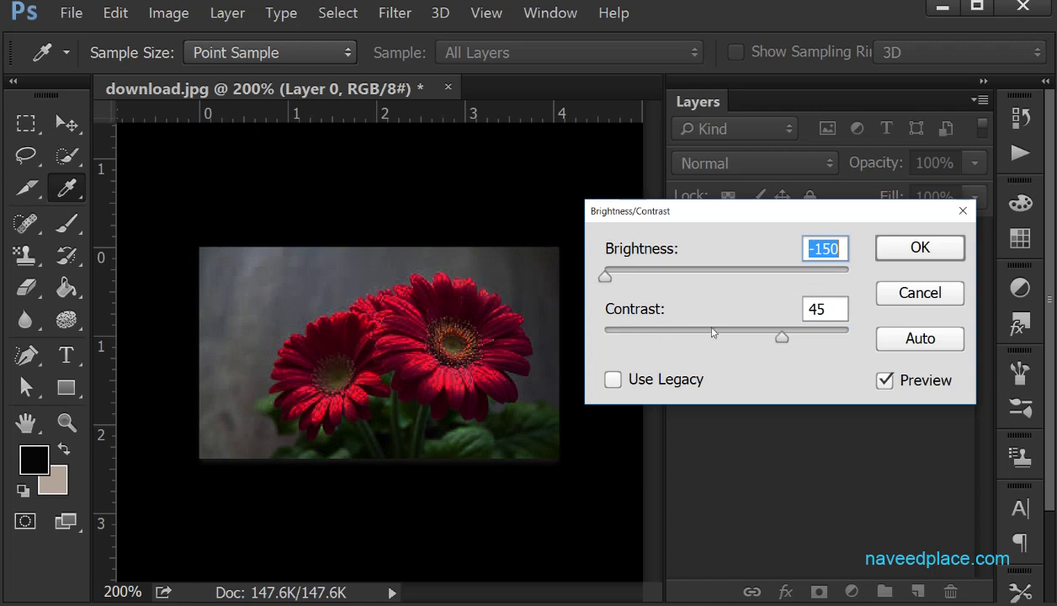
drag(771, 333, 593, 328)
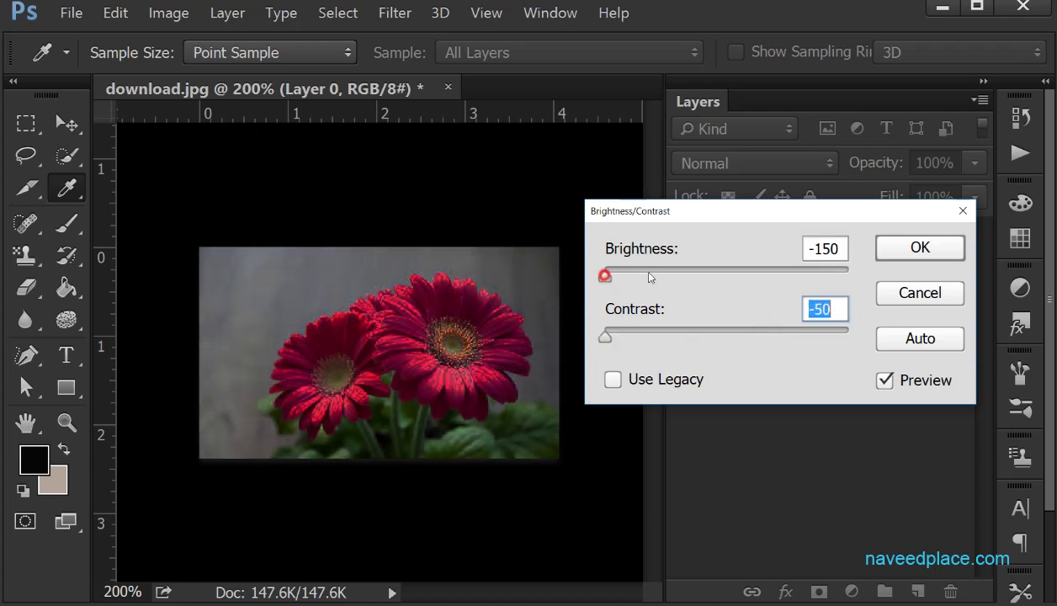
drag(606, 276, 704, 276)
drag(606, 335, 664, 335)
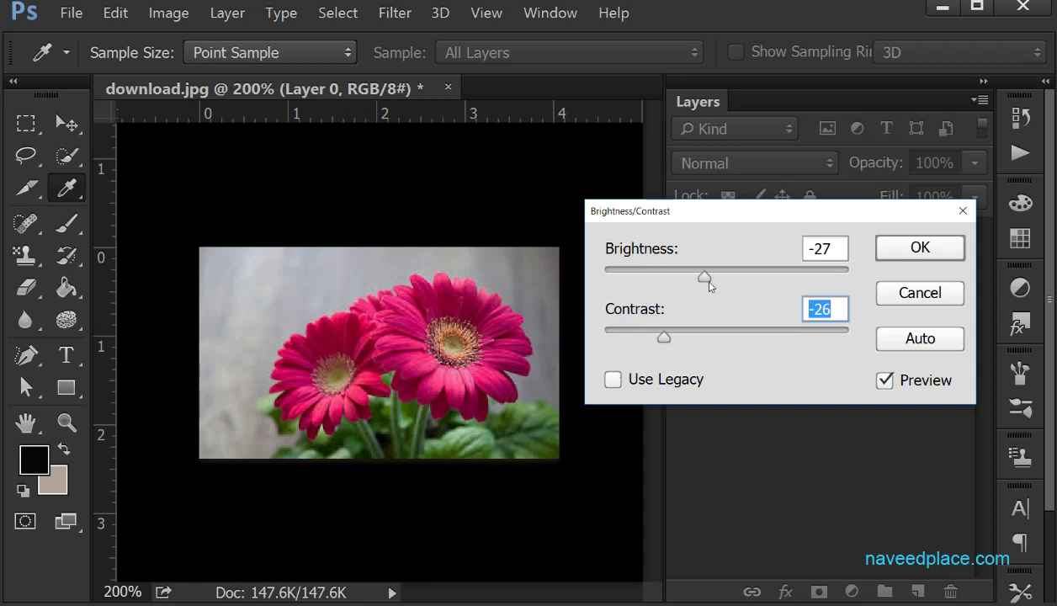
mouse_move(714, 277)
mouse_down()
mouse_move(787, 282)
mouse_move(708, 282)
mouse_up()
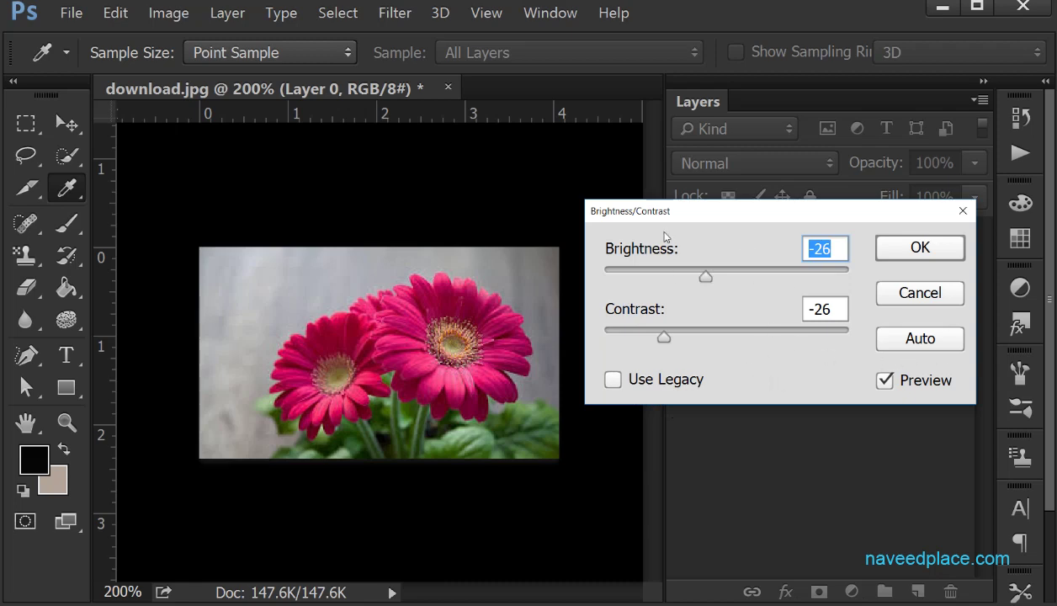
Use the automatic brightness and contrast correction, and set contrast to 22 with the preview turned off.
click(919, 346)
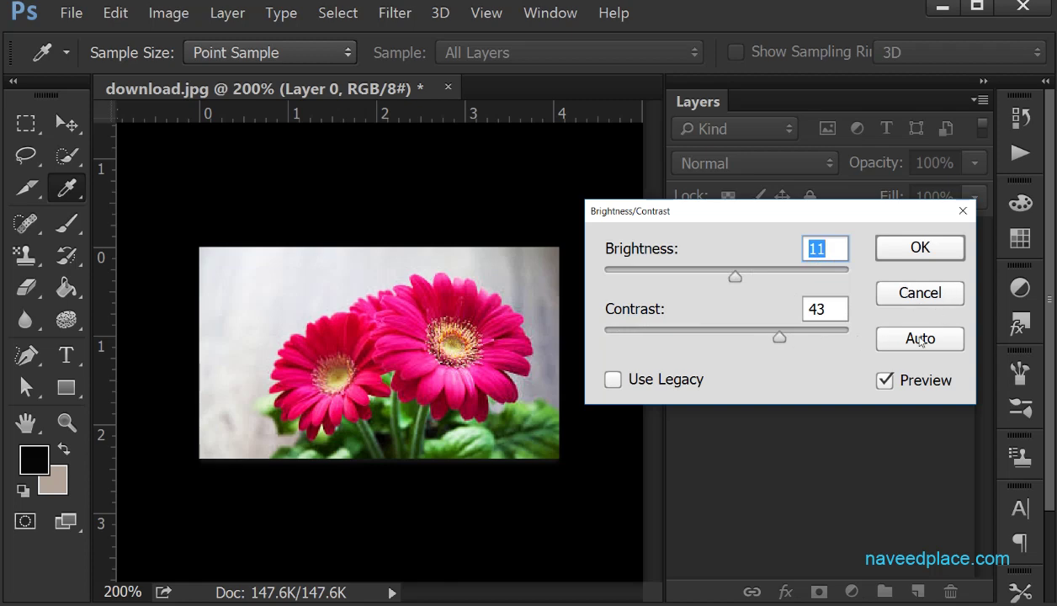
click(916, 383)
click(761, 335)
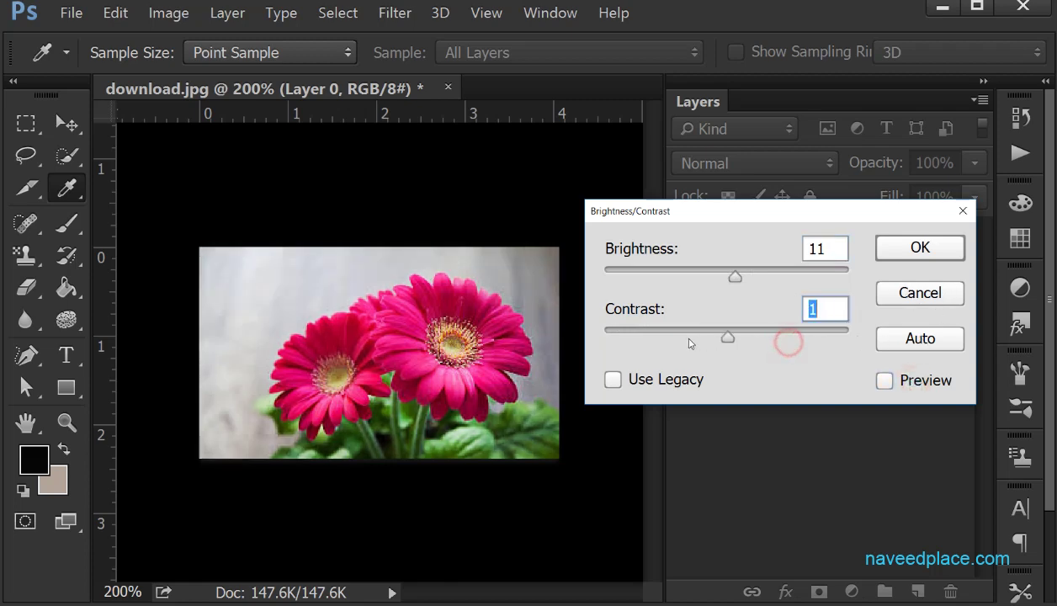
drag(783, 341, 755, 337)
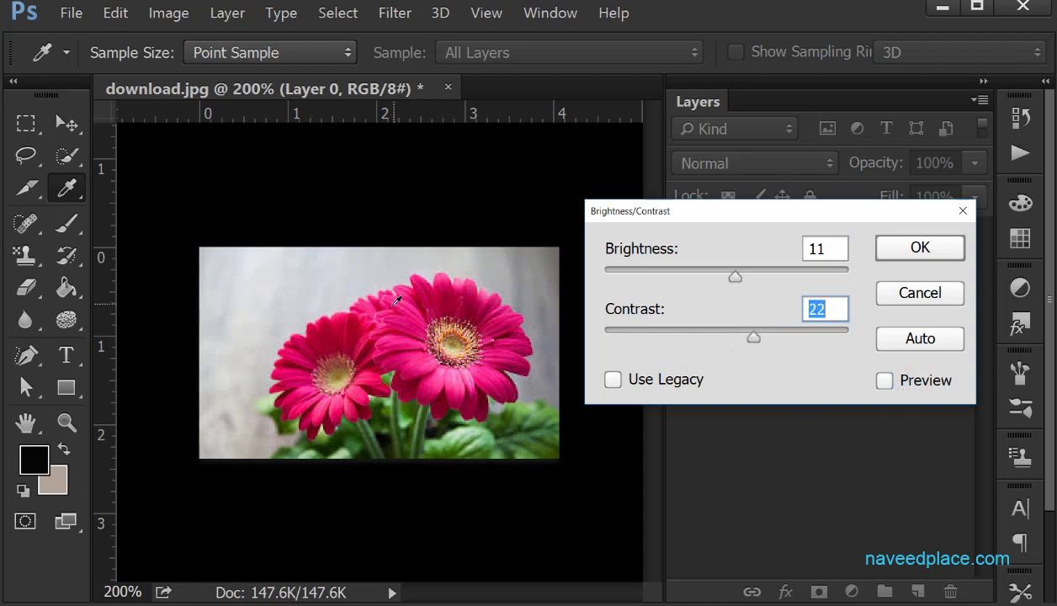
Turn the preview back on, try contrast at -11, and cancel the Brightness/Contrast adjustment.
click(884, 381)
click(757, 338)
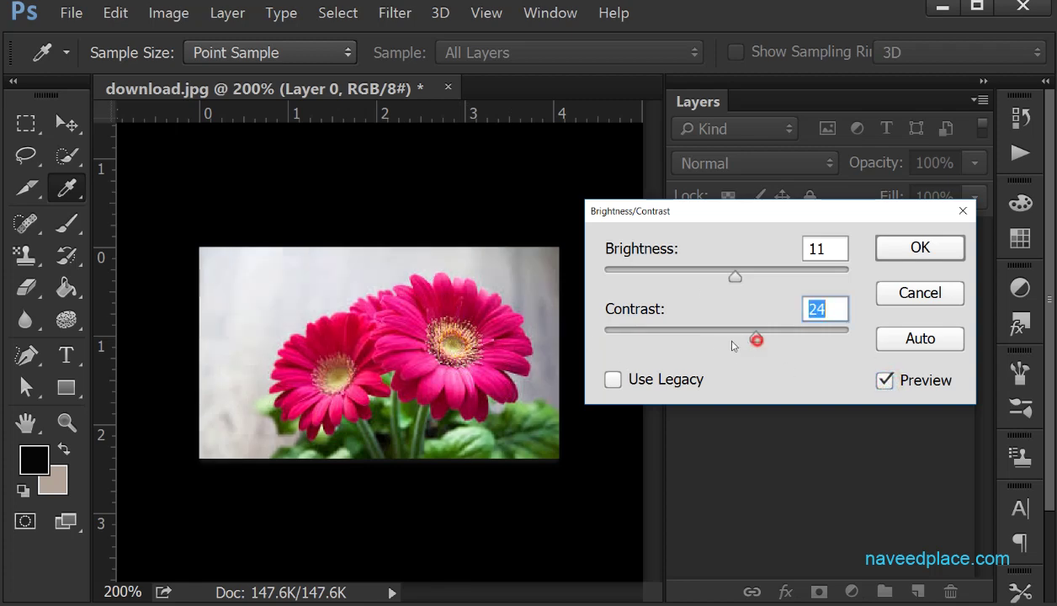
drag(731, 342, 700, 338)
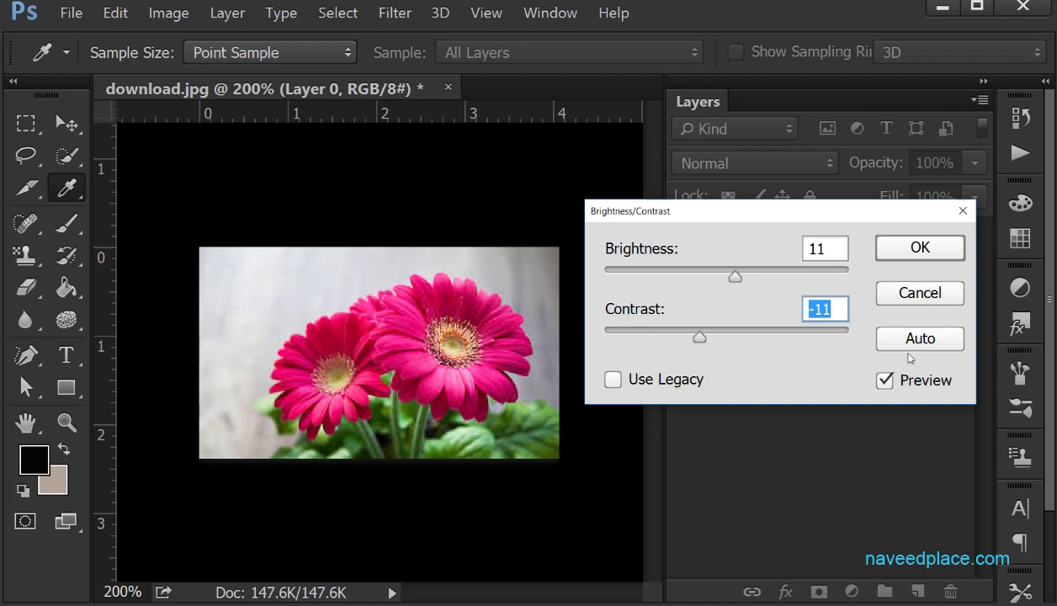
click(912, 296)
key(v)
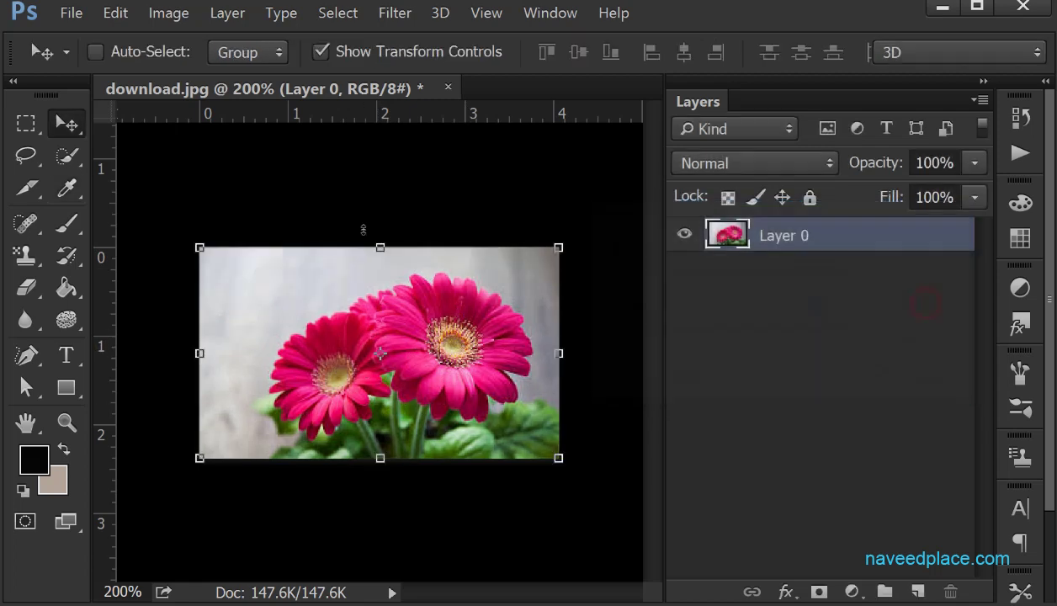
Open the Levels adjustment, check which channels it offers, and close it without applying changes.
click(168, 18)
mouse_move(172, 59)
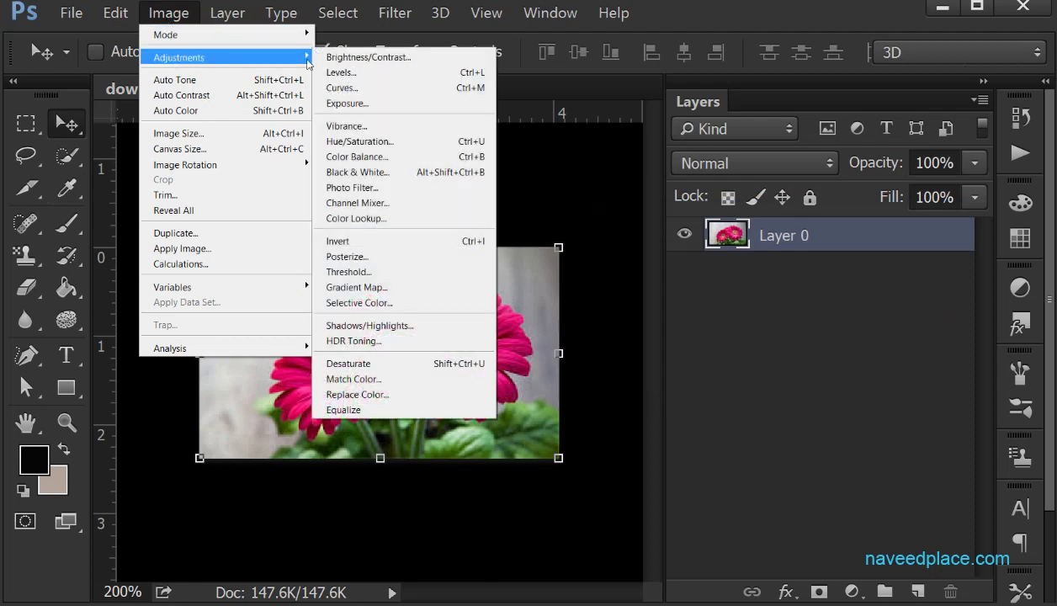
click(355, 73)
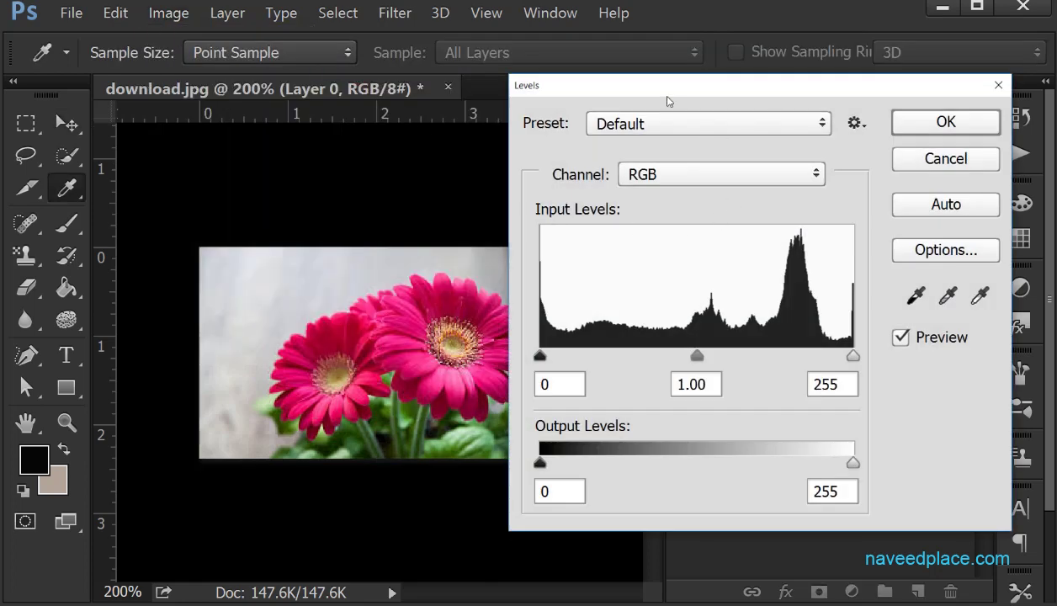
drag(668, 94, 674, 90)
click(654, 172)
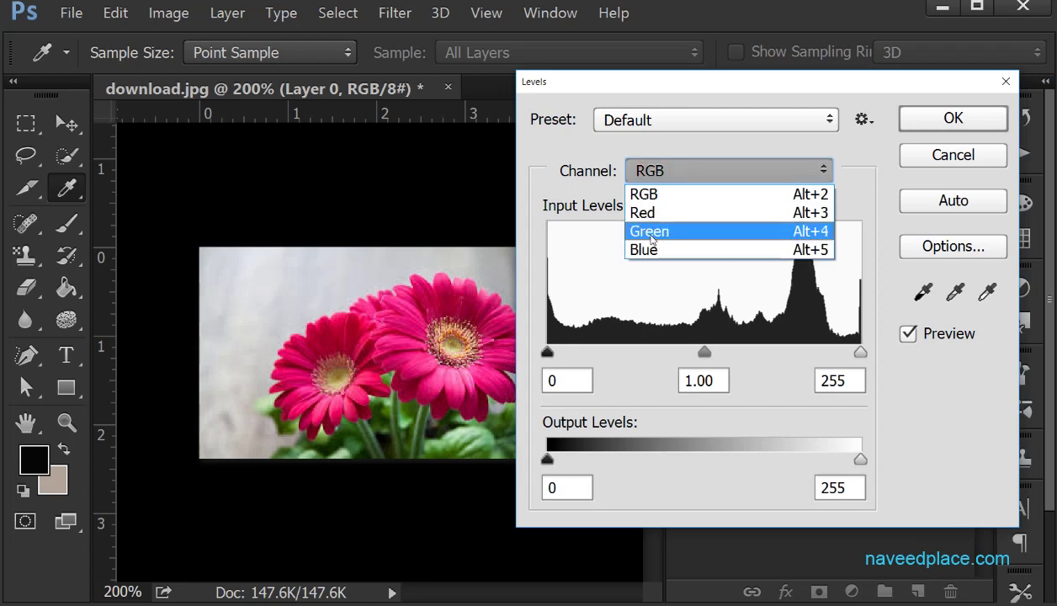
click(653, 90)
drag(653, 90, 394, 86)
click(731, 159)
key(v)
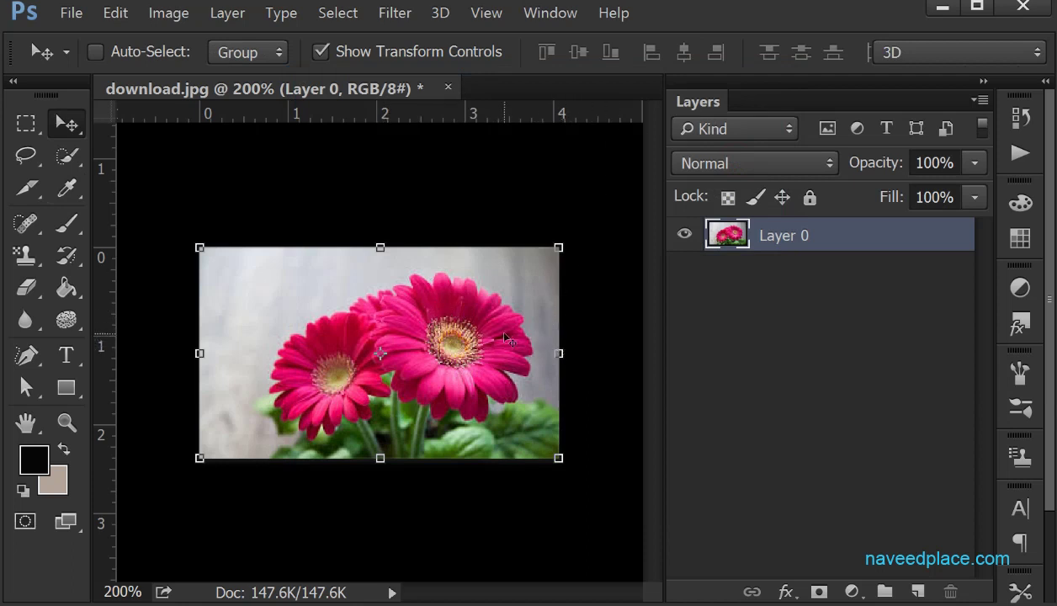
Display the image's color channels and isolate the Blue channel by hiding Red and Green.
click(551, 17)
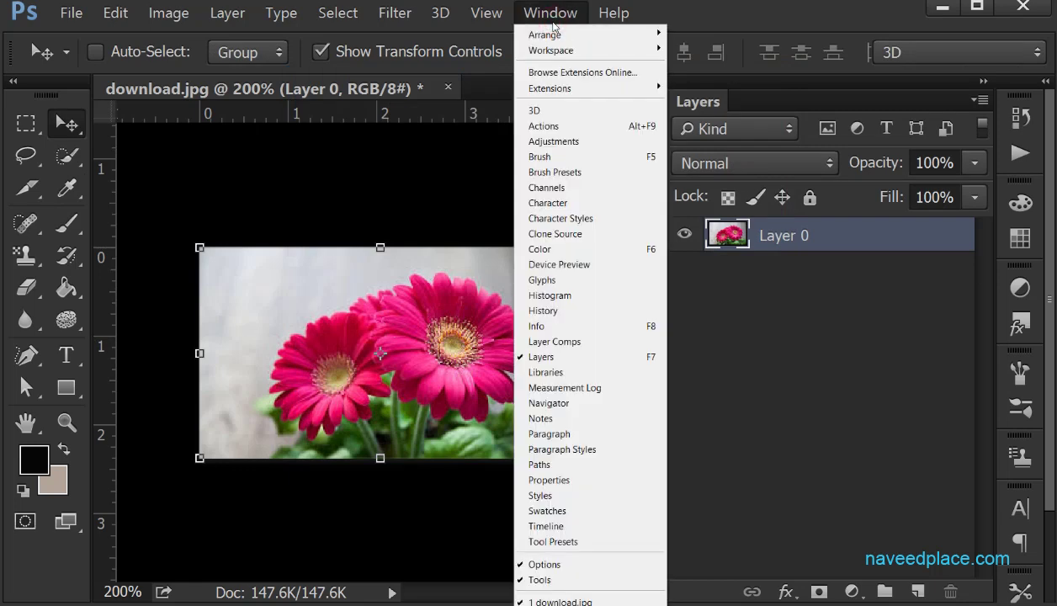
click(551, 187)
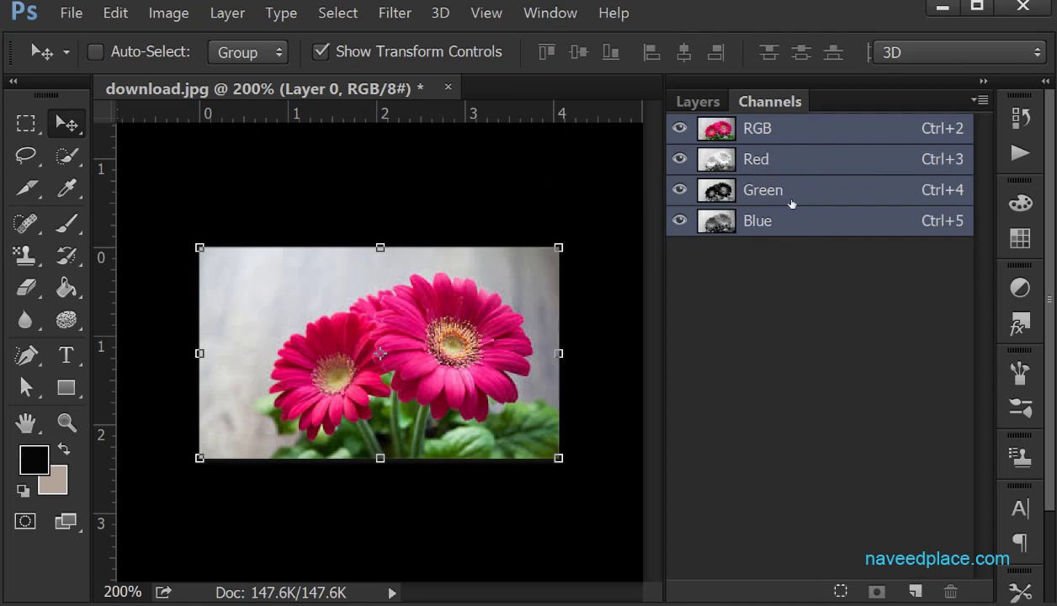
click(777, 293)
click(679, 159)
click(679, 189)
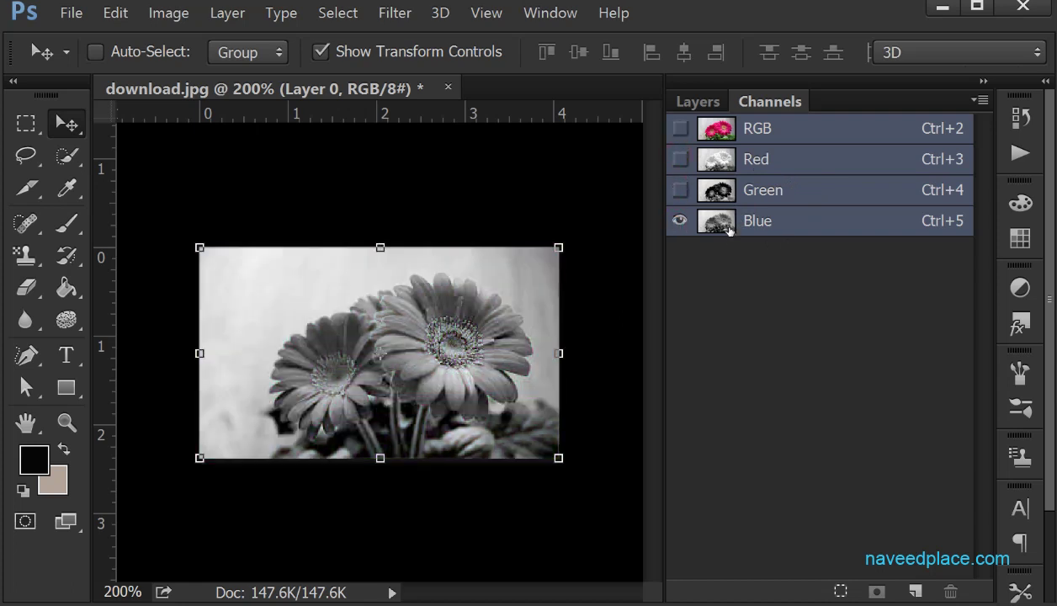
click(805, 226)
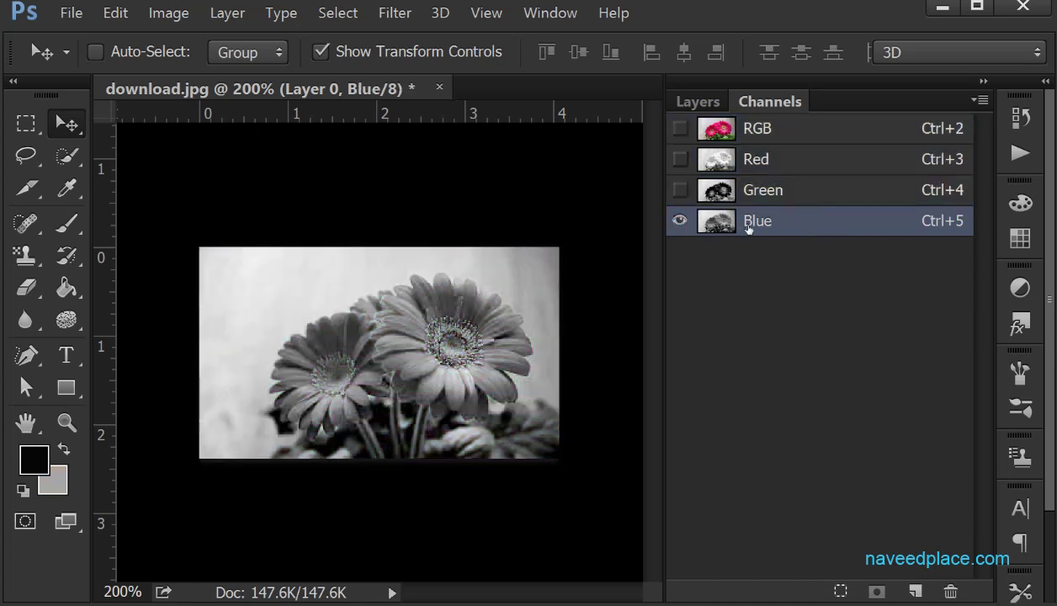
Make the Green and Red channels visible again and select the Red channel.
click(680, 189)
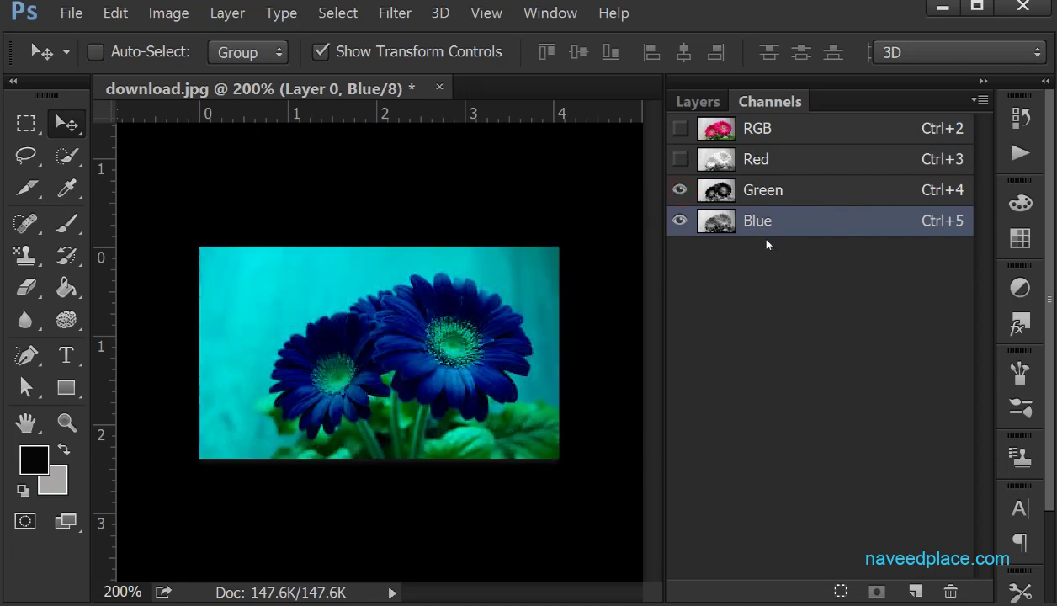
click(679, 159)
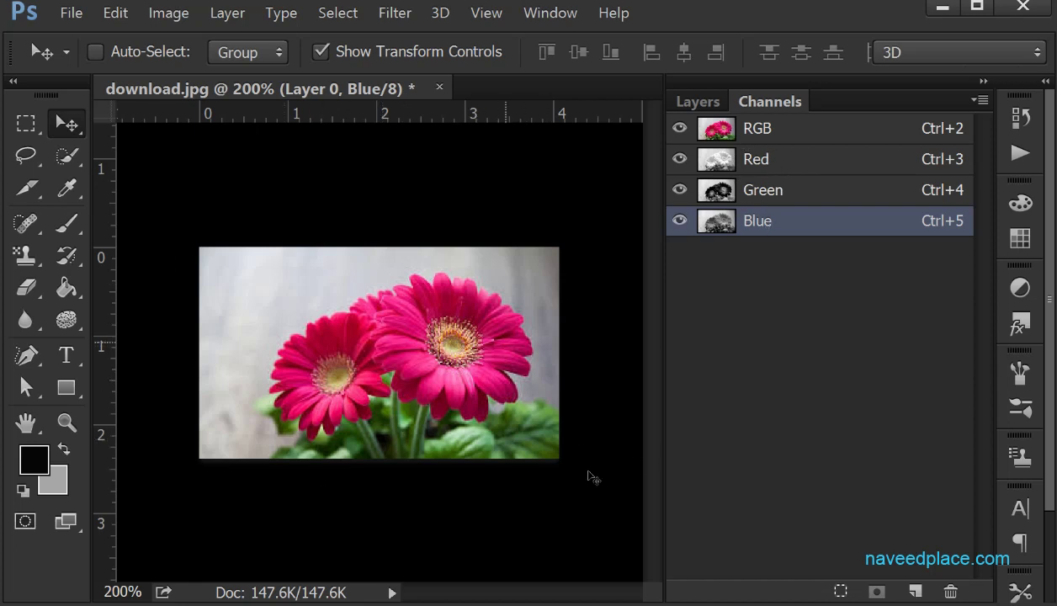
click(804, 158)
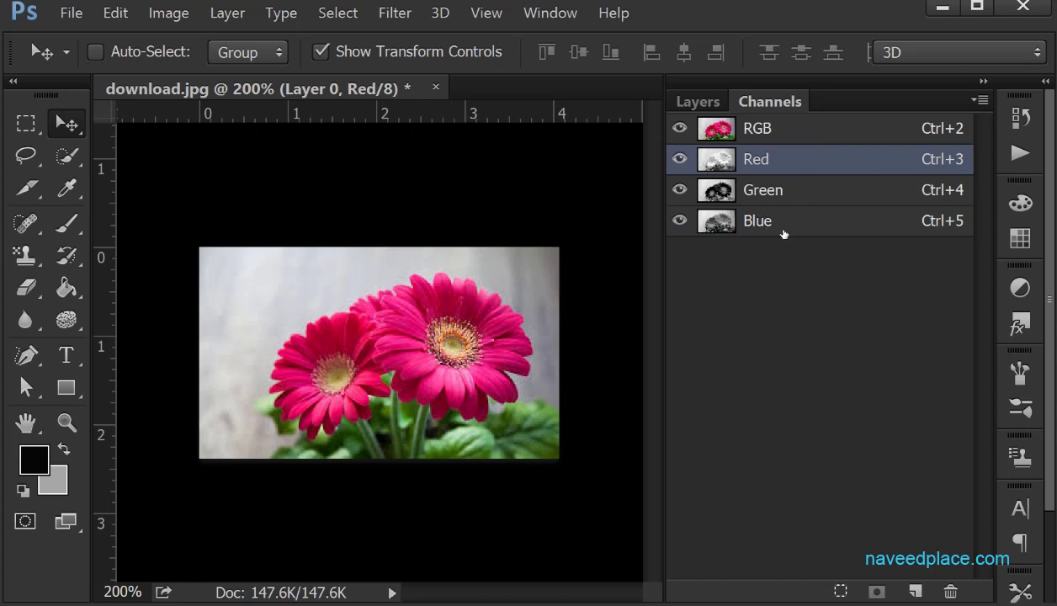
Open Levels for the Red channel, check its channel selection, and cancel the adjustment.
click(170, 13)
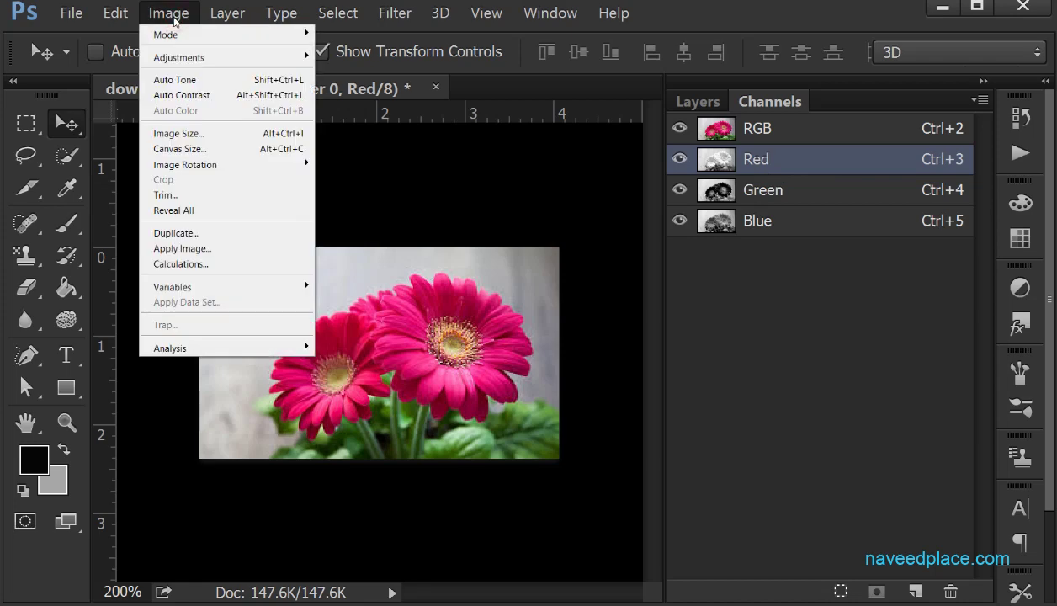
mouse_move(181, 56)
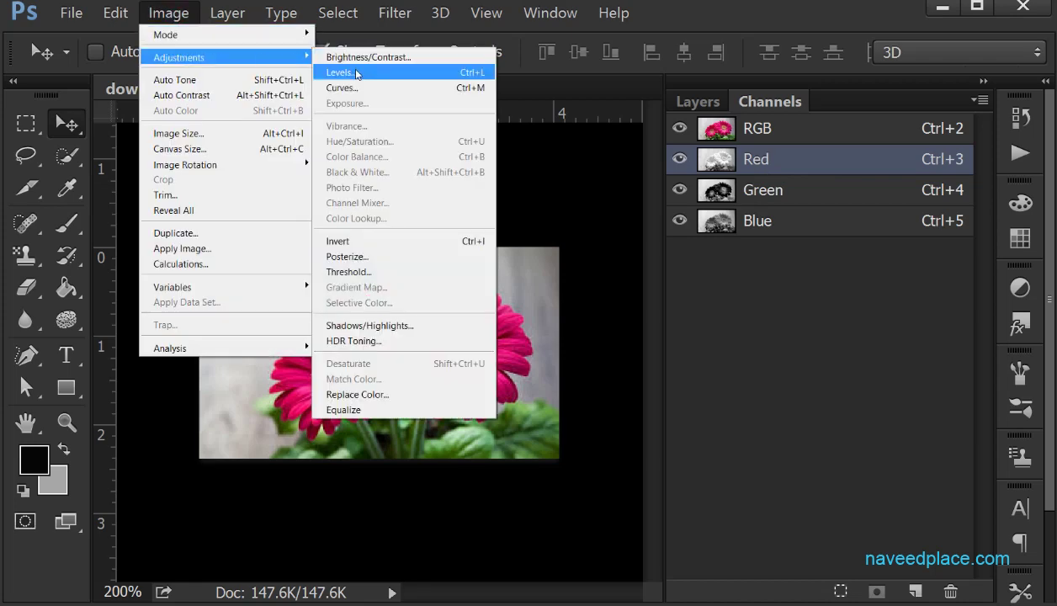
click(355, 73)
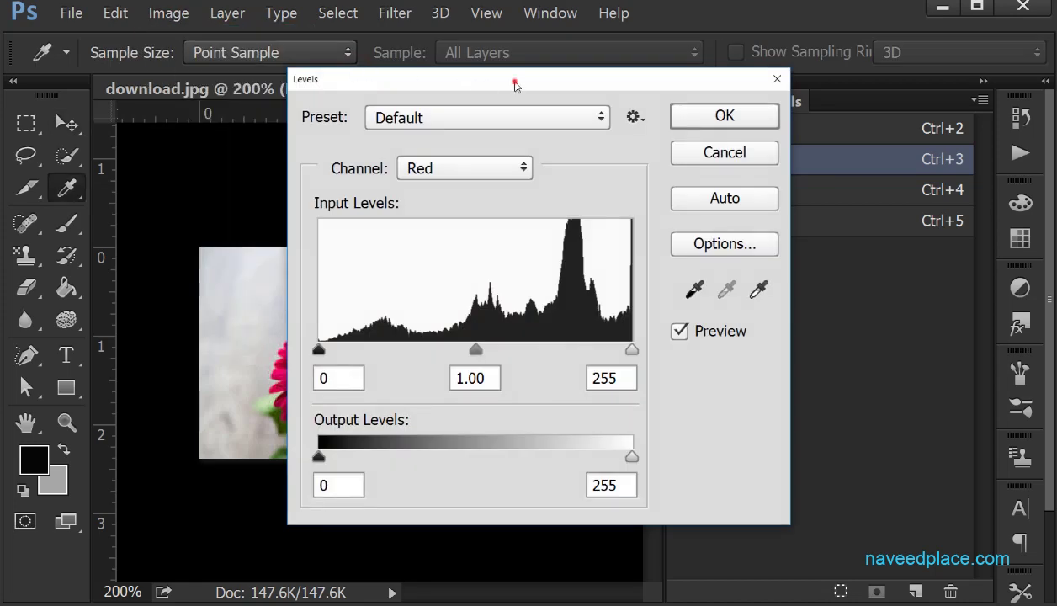
drag(504, 86, 714, 89)
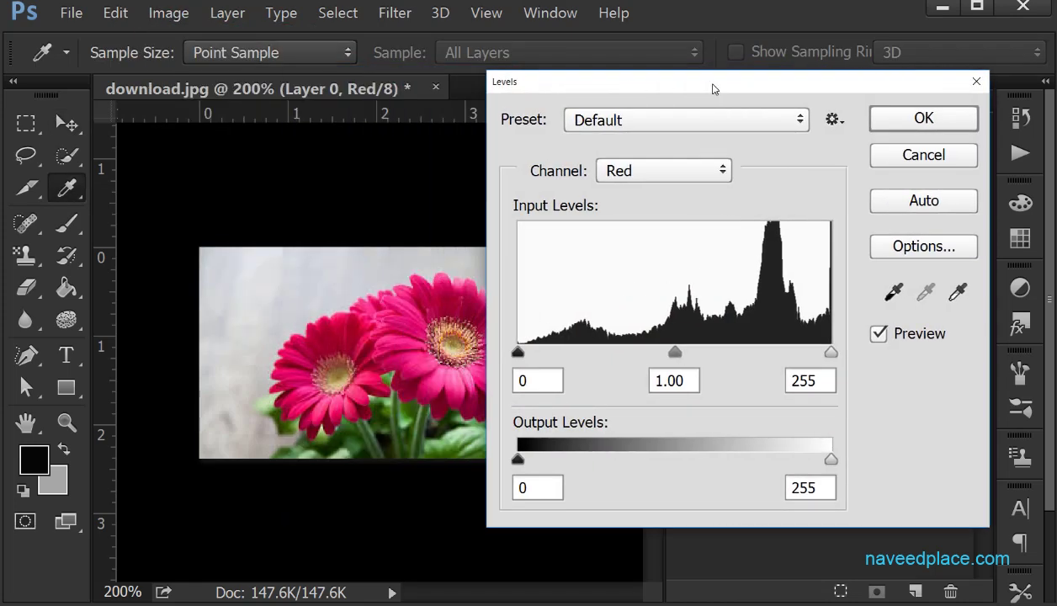
click(645, 173)
click(661, 174)
click(924, 156)
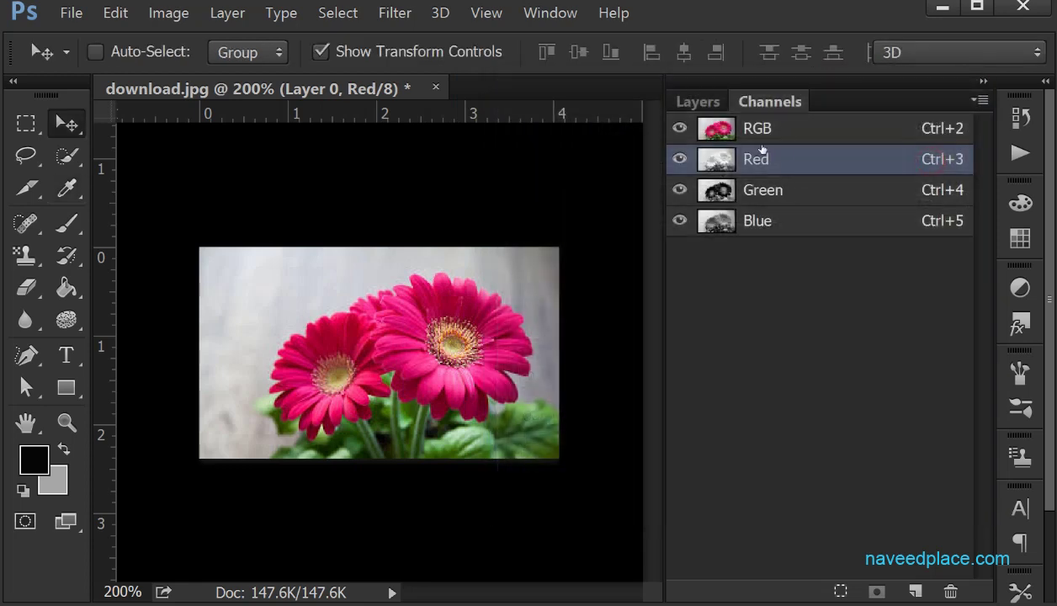
Select the composite RGB channel, reopen the Levels adjustment and check which channels it offers.
click(780, 139)
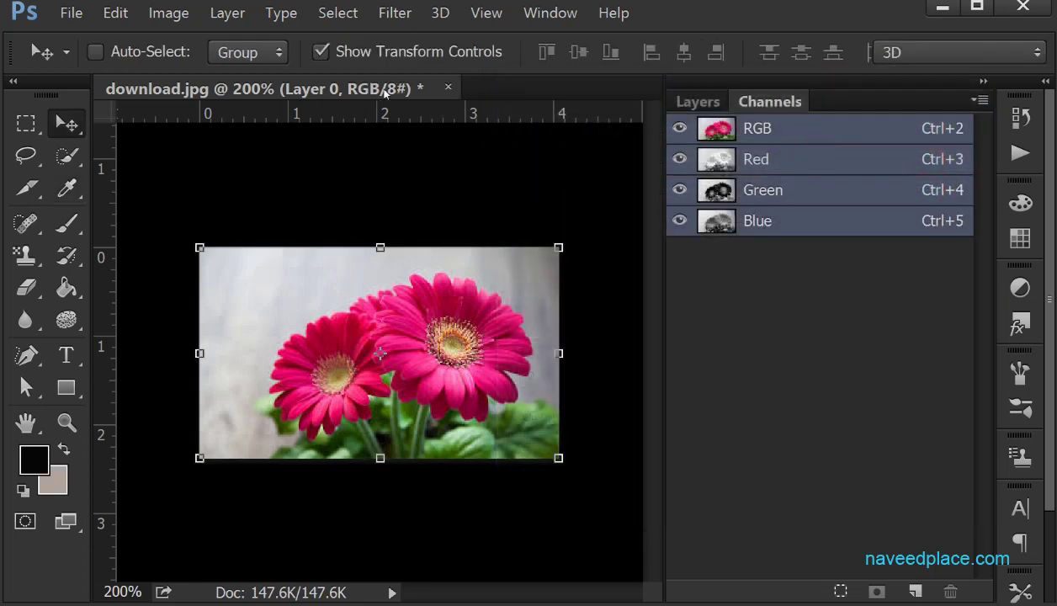
click(168, 12)
mouse_move(181, 58)
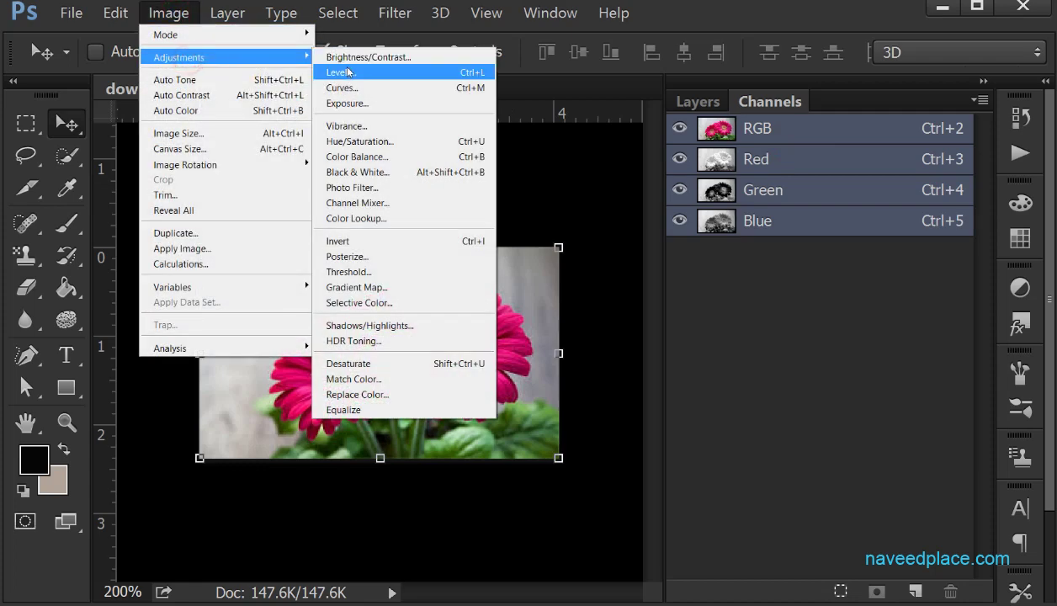
click(347, 72)
click(663, 170)
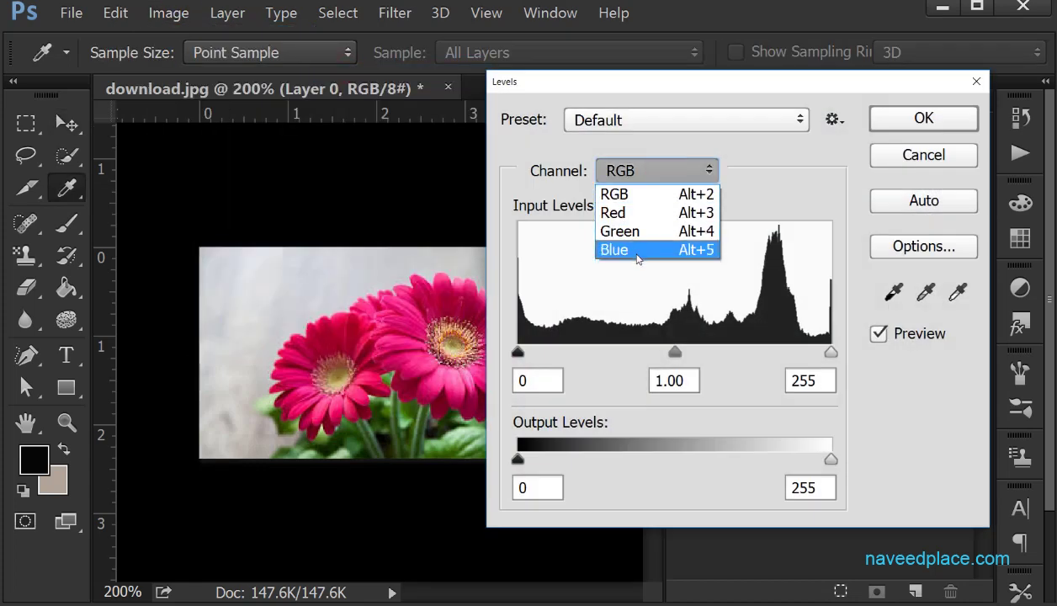
click(646, 93)
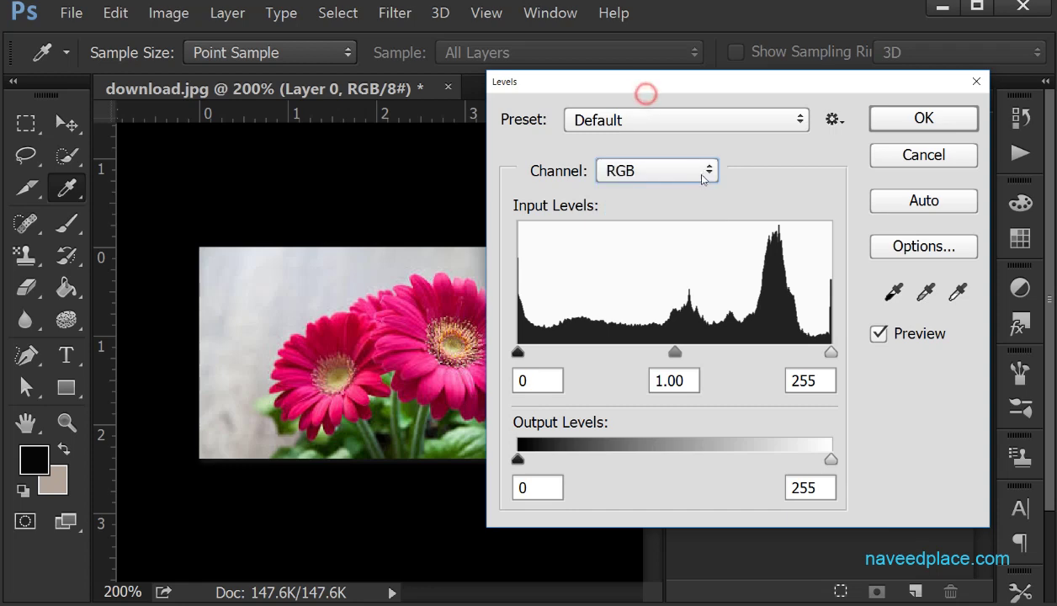
Move the Levels dialog clear of the photo and view the Red and Blue channel histograms in it.
drag(679, 81, 836, 170)
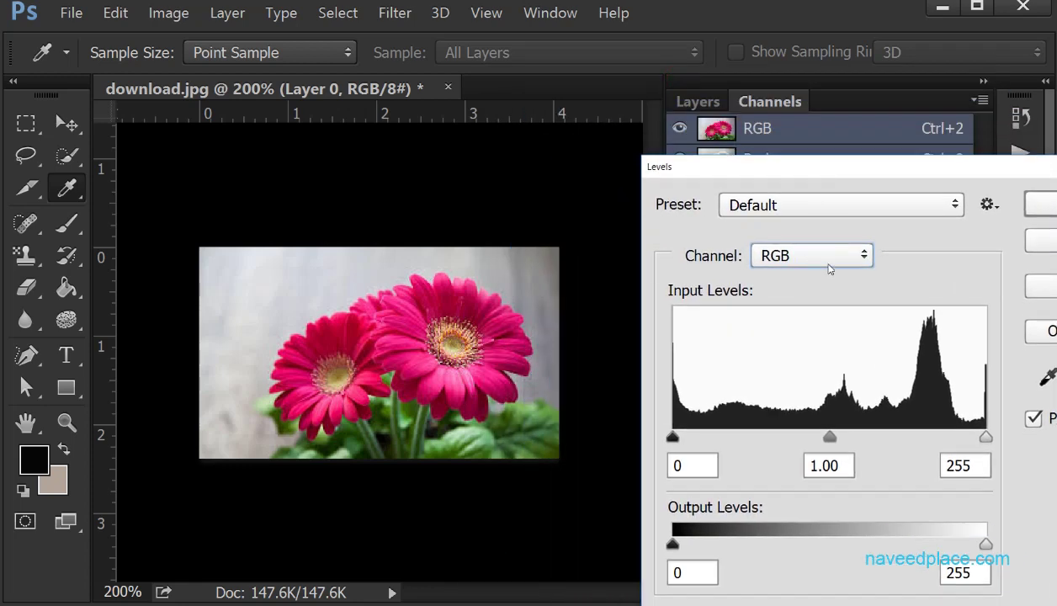
click(829, 268)
click(949, 291)
click(814, 258)
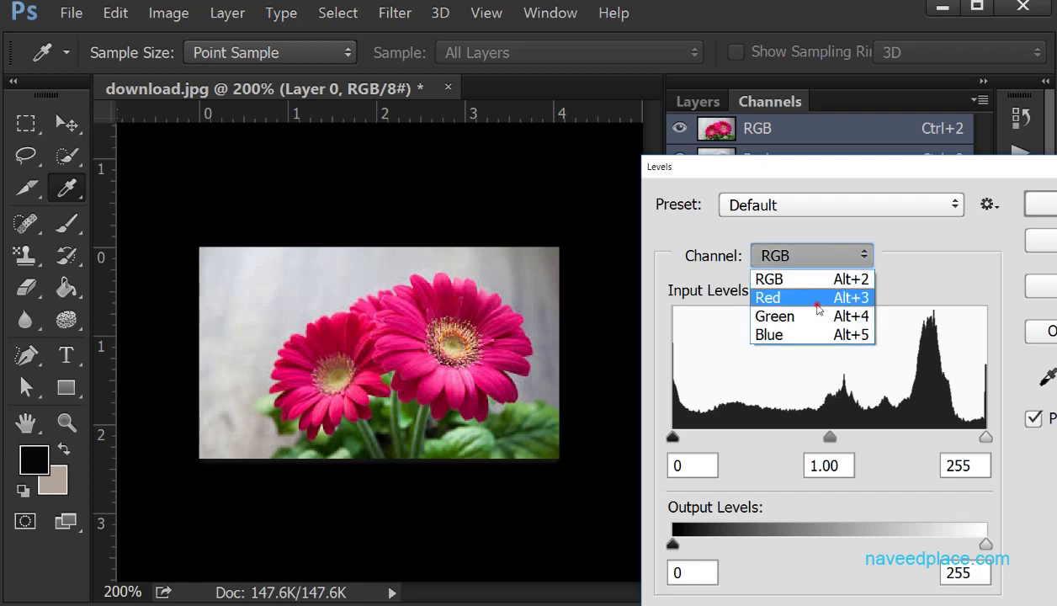
click(806, 300)
click(814, 258)
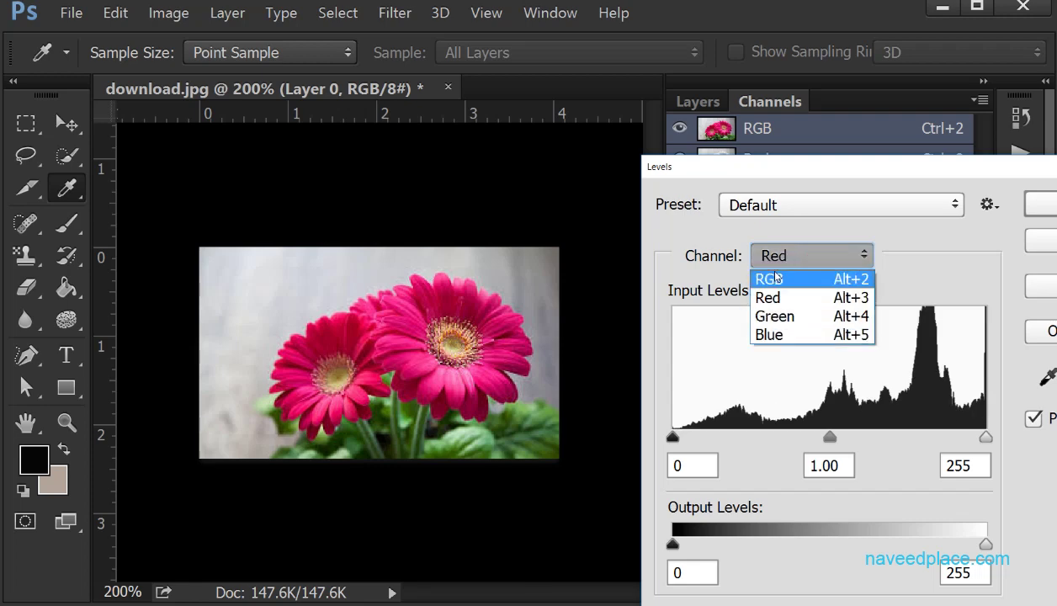
click(814, 336)
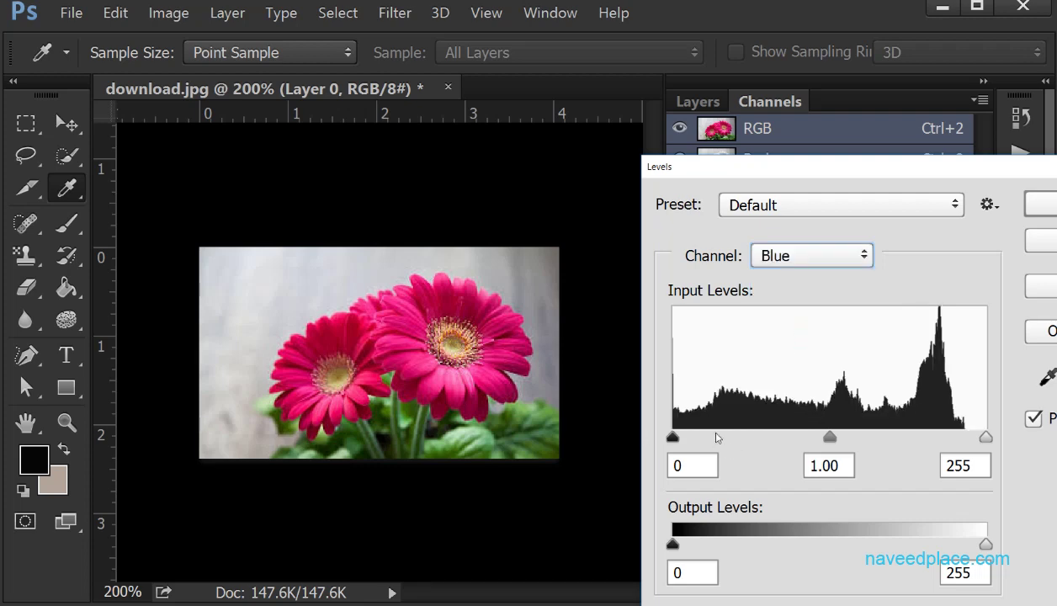
Raise the Blue channel's black input level to 82 and reposition the Levels dialog to uncover the flowers.
drag(773, 168, 600, 67)
drag(504, 336, 602, 337)
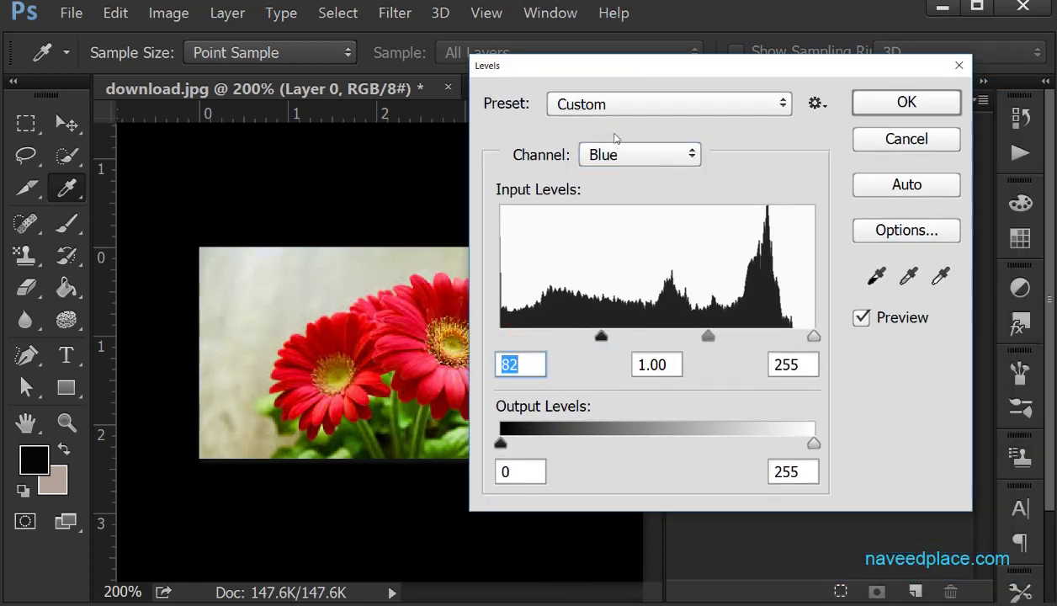
drag(711, 65, 783, 91)
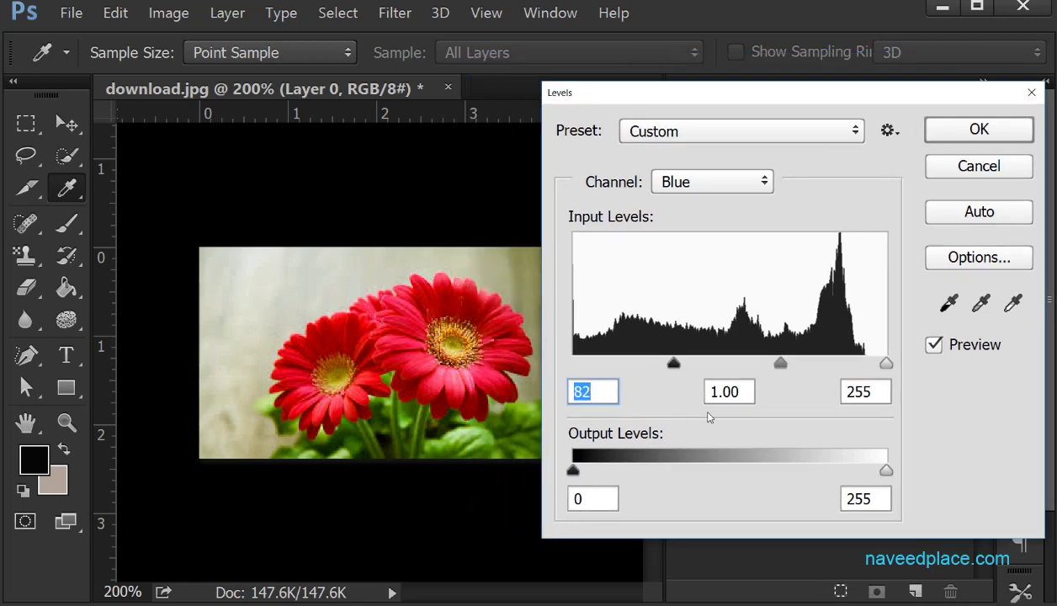
Set the Blue channel's black input level to 21 and its midtone value to 0.74.
drag(679, 356, 599, 362)
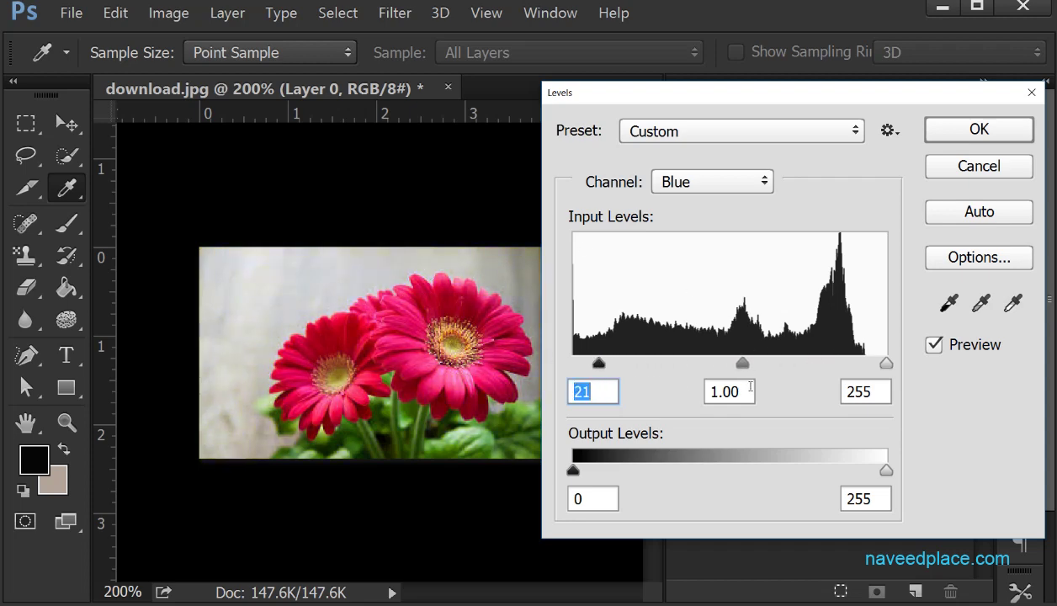
drag(743, 362, 771, 363)
mouse_move(883, 364)
mouse_down()
mouse_move(821, 363)
mouse_move(884, 364)
mouse_up()
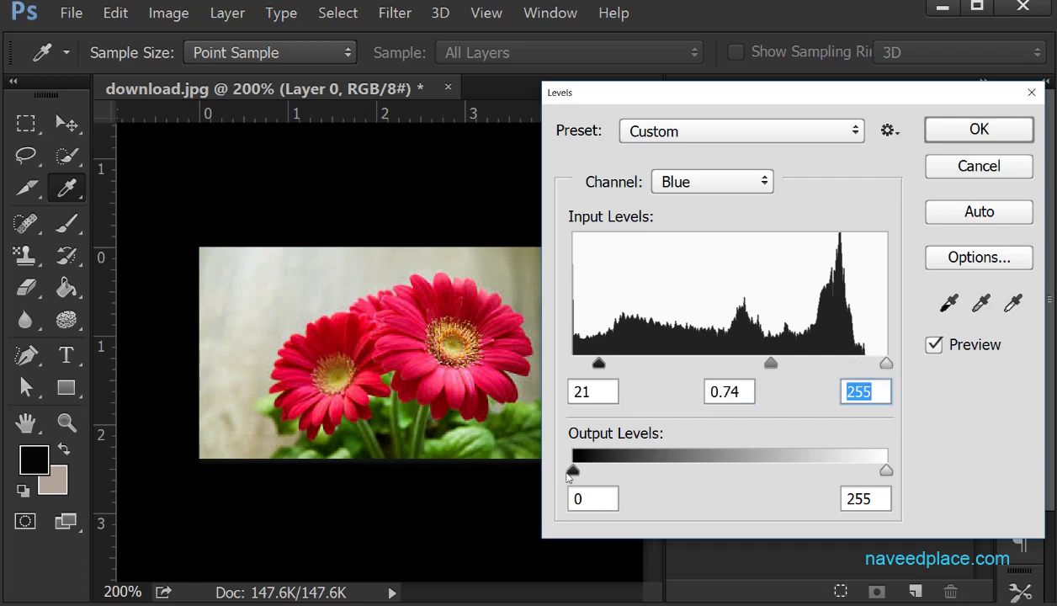
mouse_move(570, 474)
mouse_down()
mouse_move(775, 472)
mouse_move(573, 471)
mouse_up()
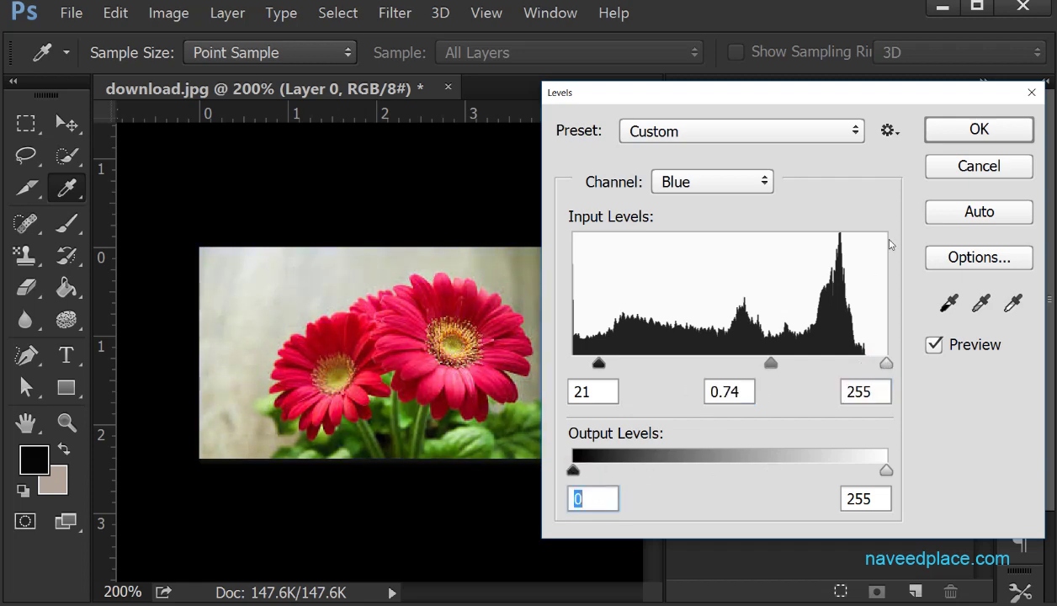
Check the Green channel's levels and return to the composite RGB channel.
click(719, 190)
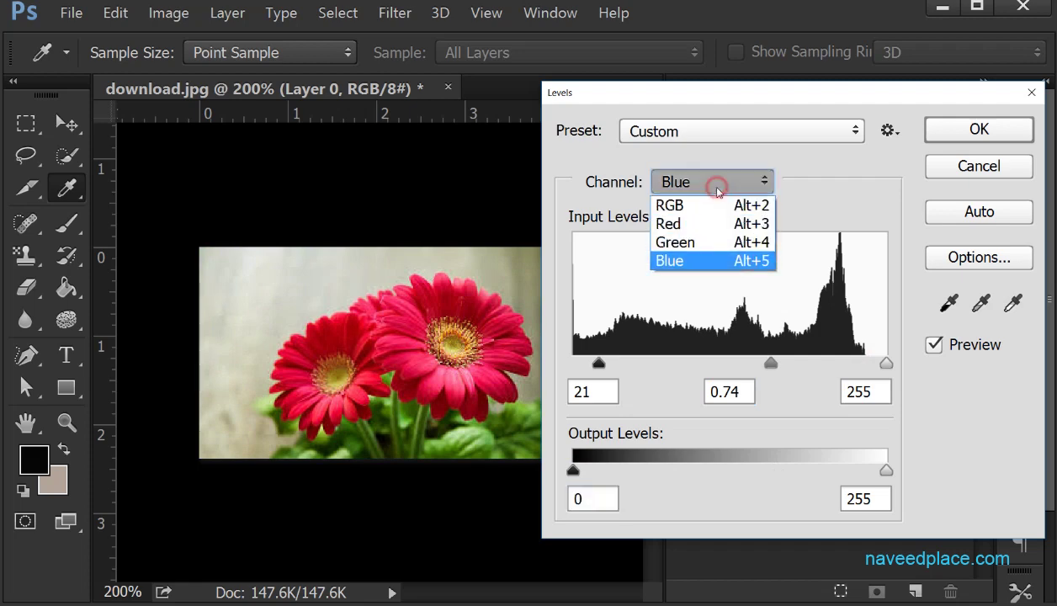
click(703, 244)
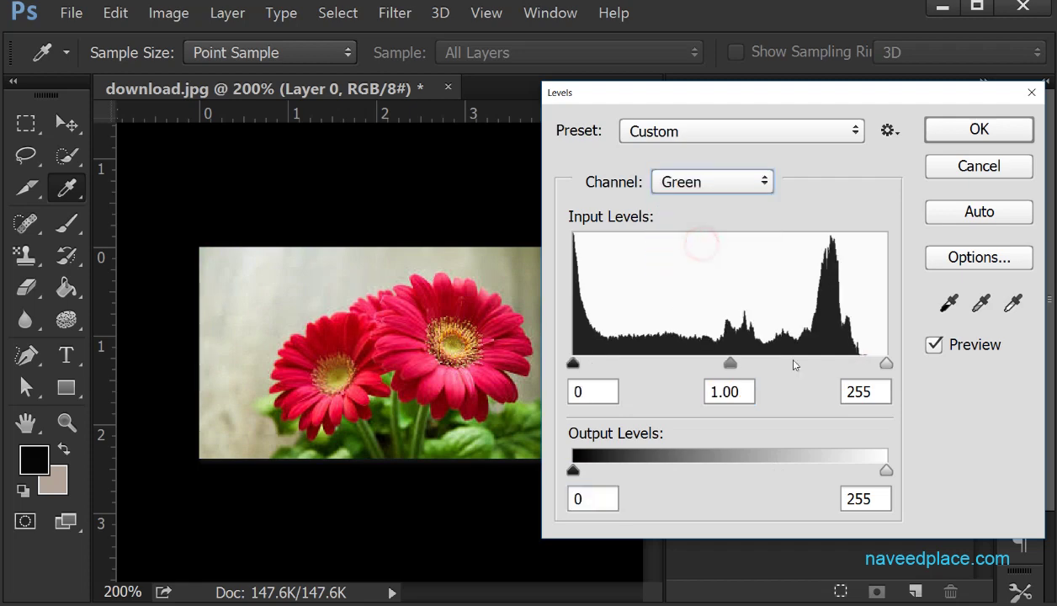
click(692, 181)
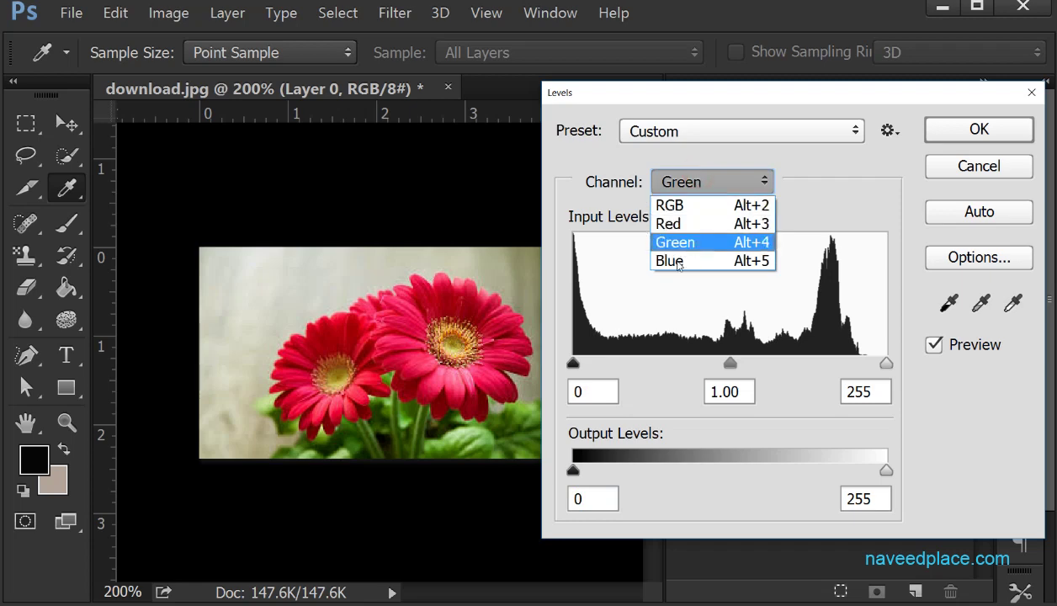
click(694, 209)
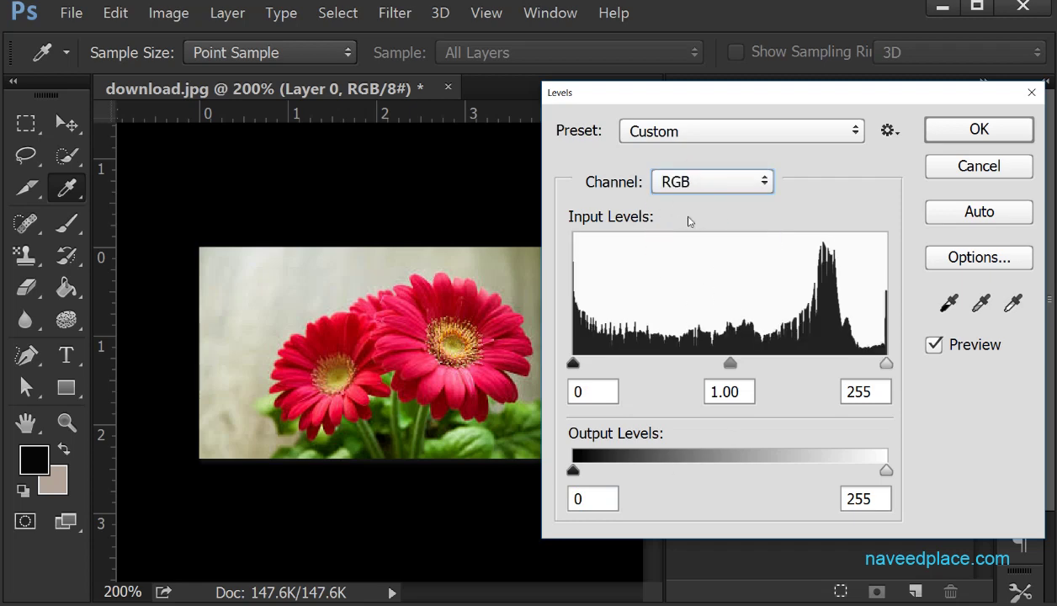
click(713, 185)
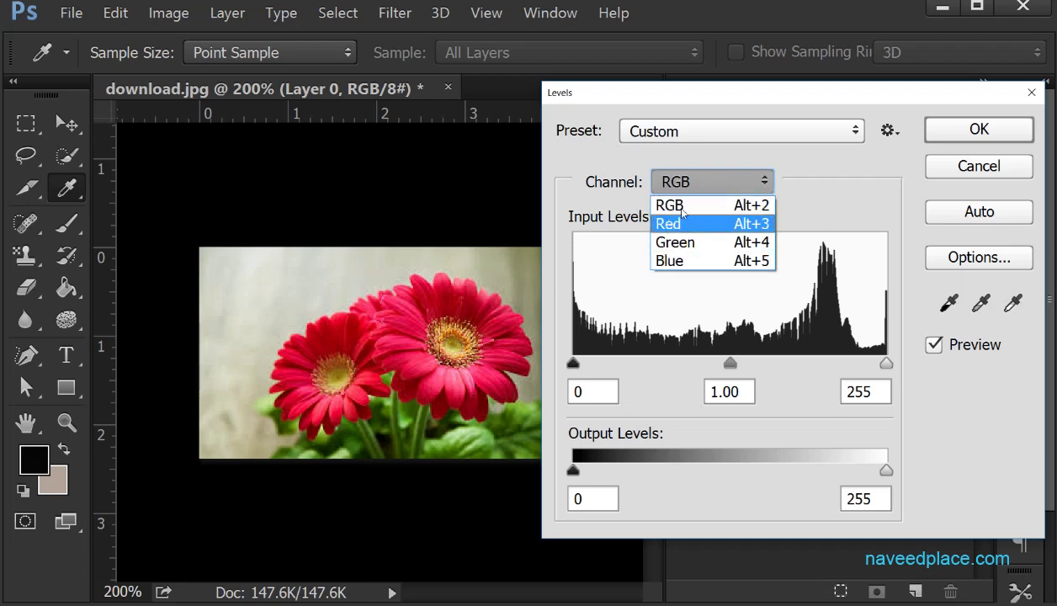
click(680, 206)
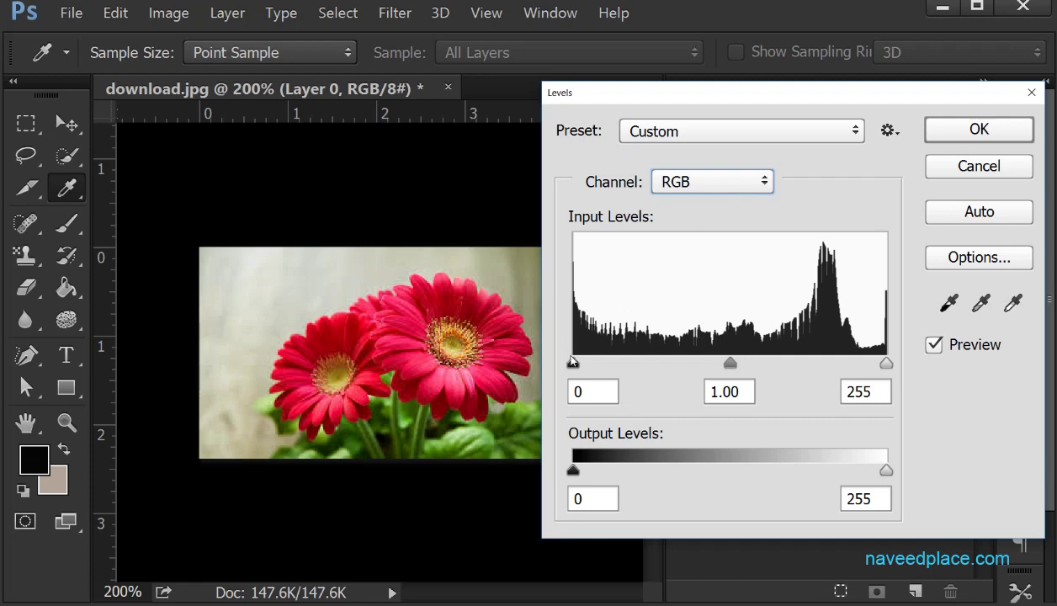
Try a black input level of 57 on the RGB channel, reset it to 0, and set the midtone to 1.18.
drag(573, 363, 643, 364)
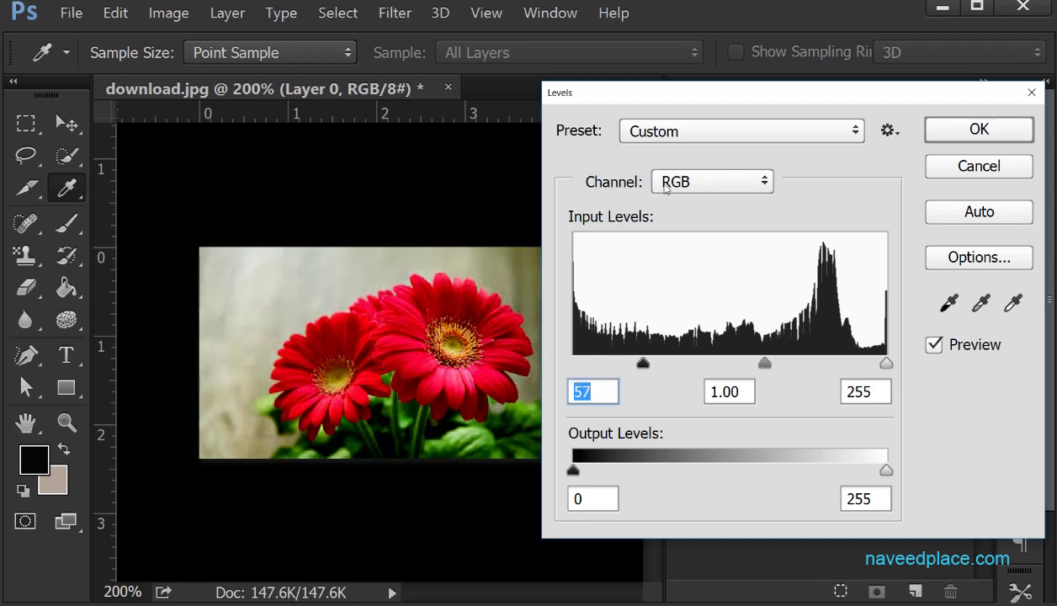
drag(643, 364, 574, 364)
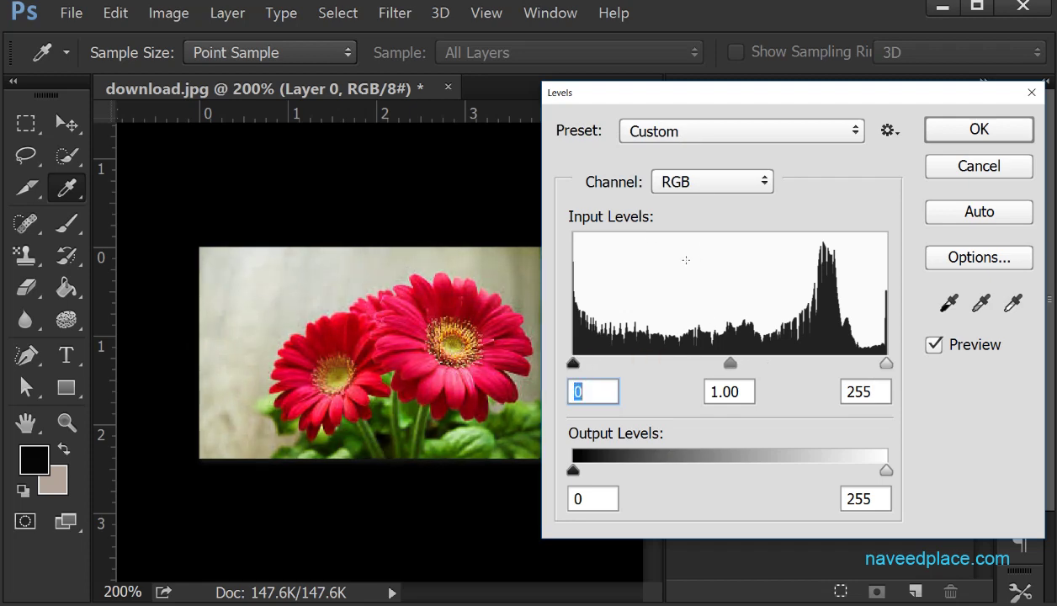
mouse_move(731, 364)
mouse_down()
mouse_move(679, 365)
mouse_move(789, 364)
mouse_move(711, 364)
mouse_up()
Look through the available Levels presets and apply the Darker preset.
click(668, 134)
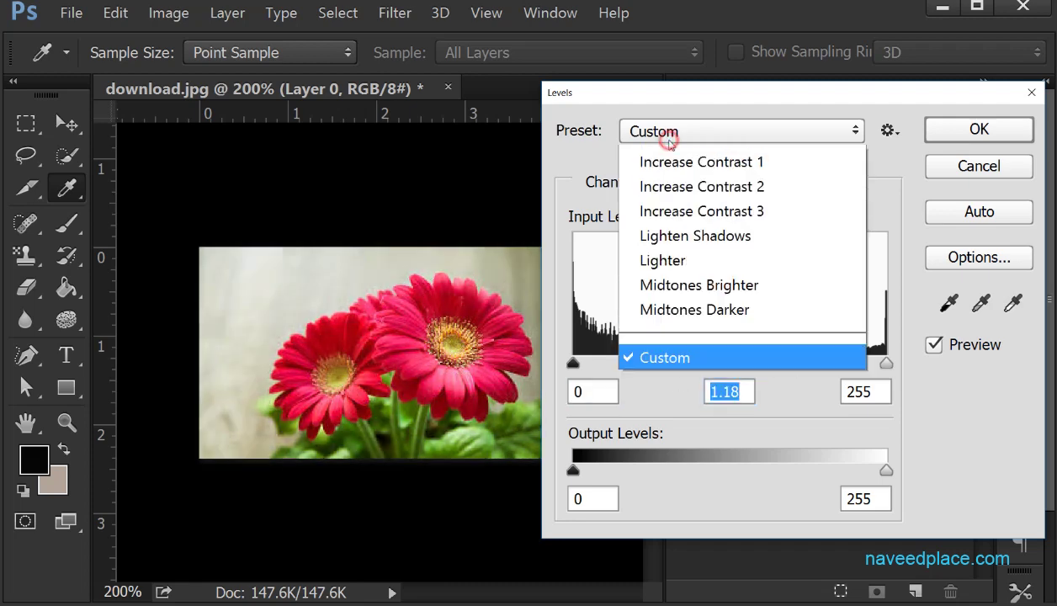
click(578, 150)
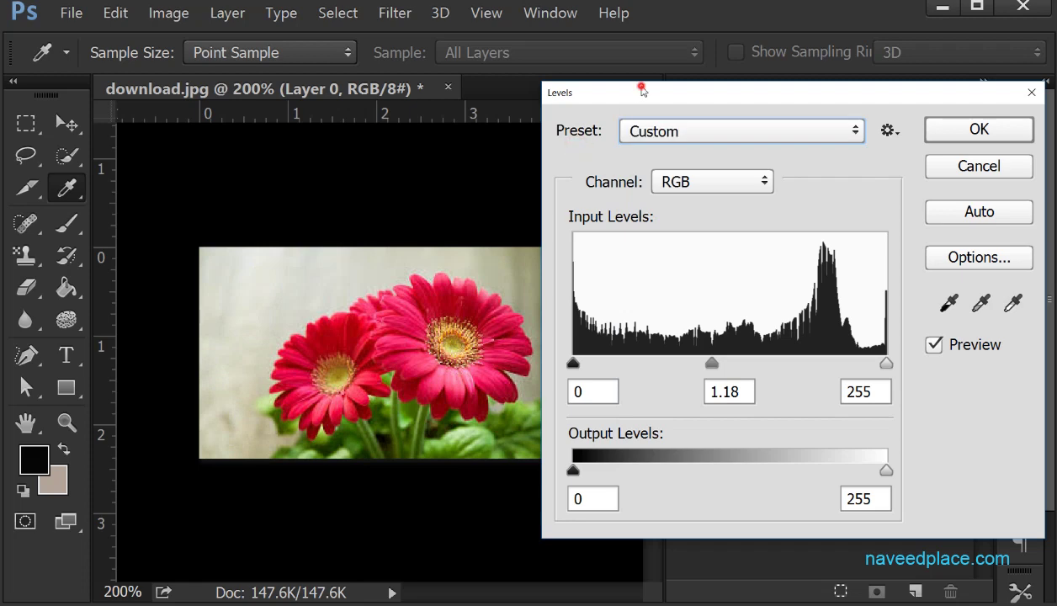
drag(643, 90, 539, 86)
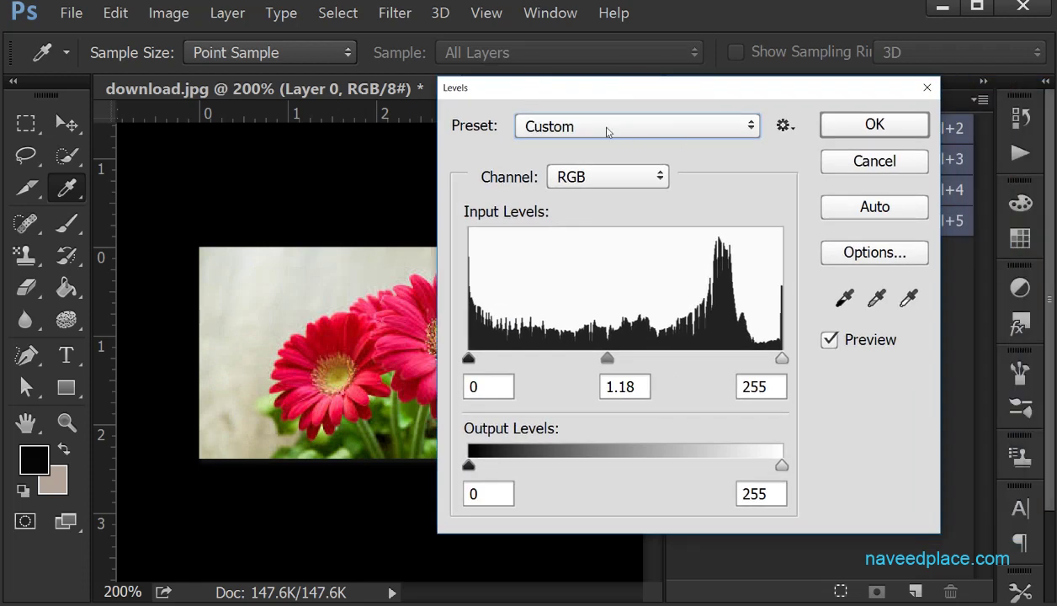
click(652, 129)
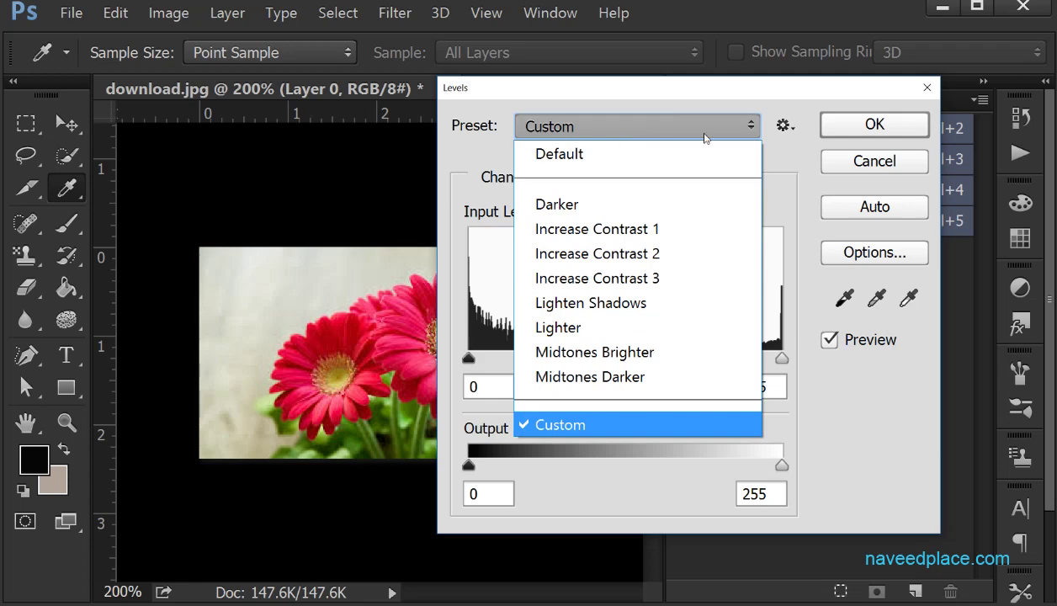
click(474, 182)
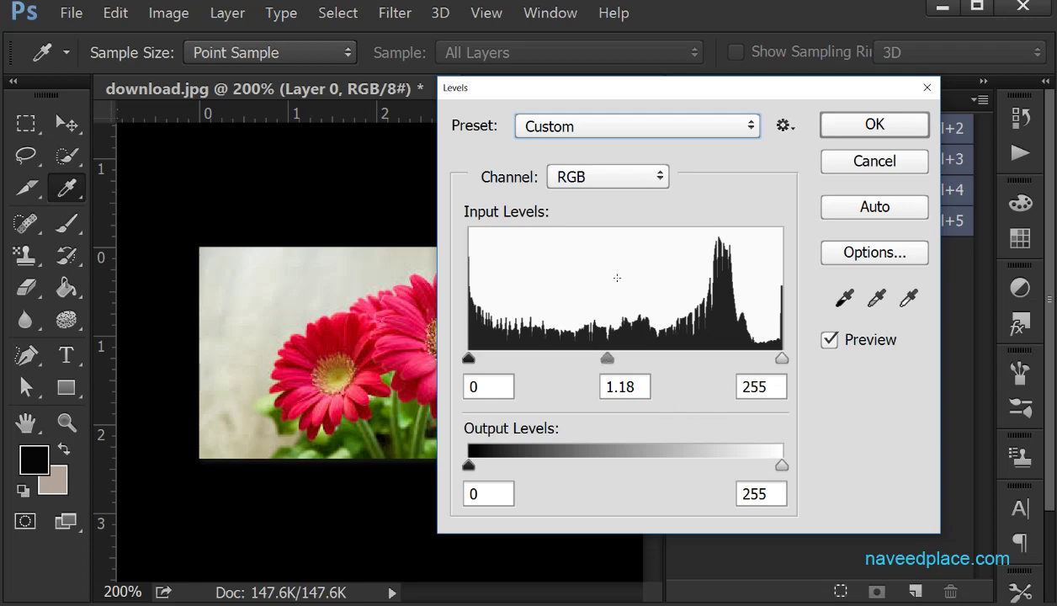
click(615, 141)
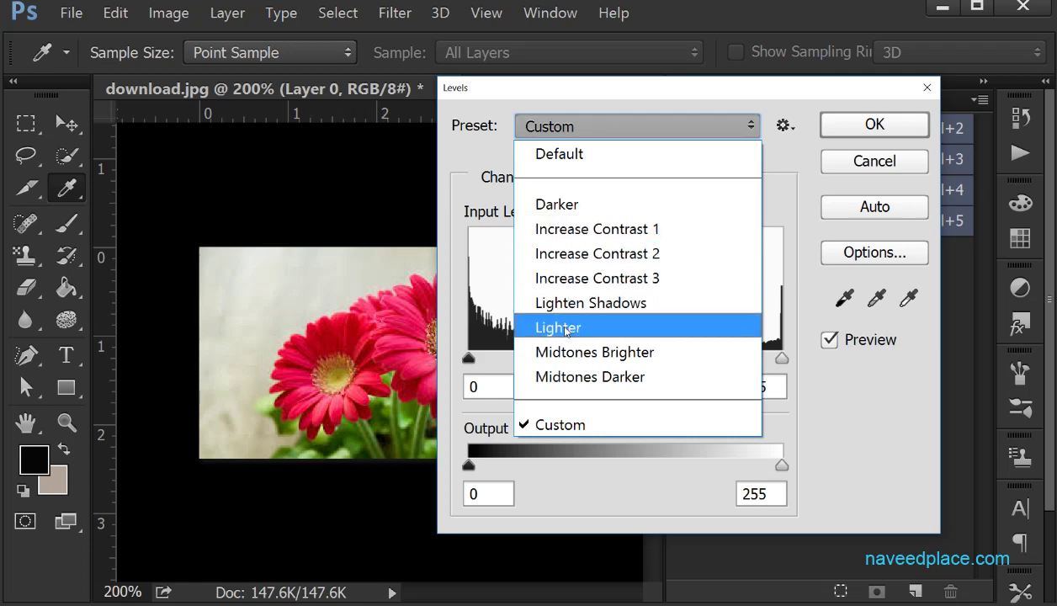
click(621, 205)
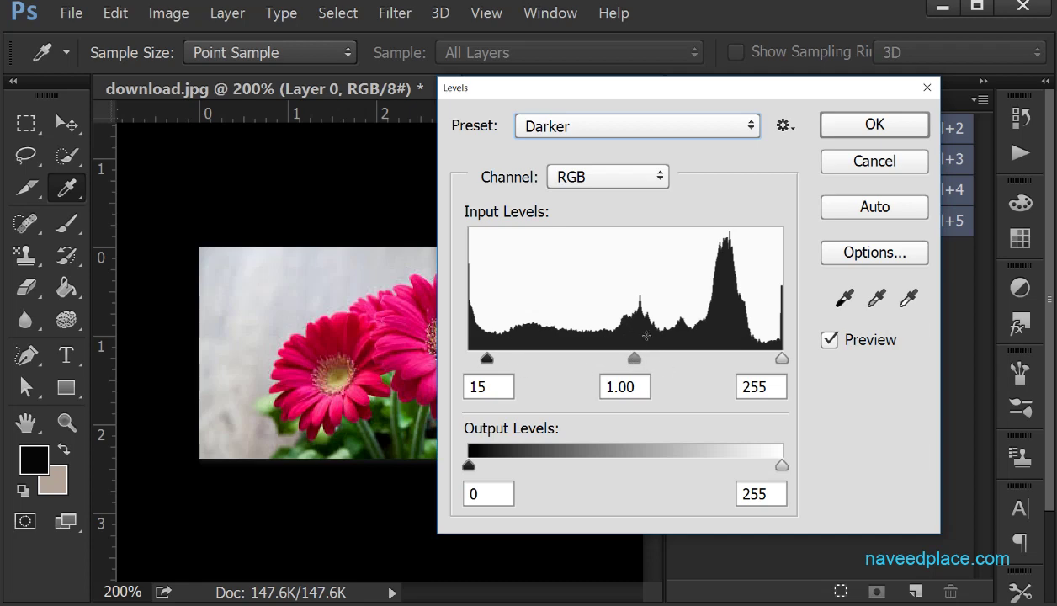
Apply the Lighter preset in Levels, review the other presets, and move the dialog to uncover more of the photo.
click(559, 124)
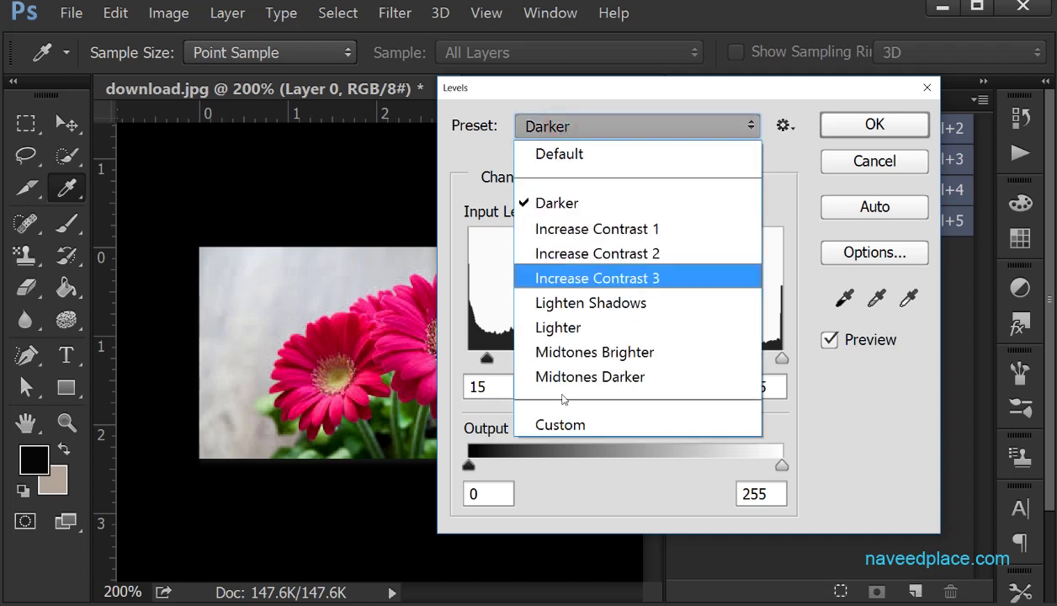
click(576, 331)
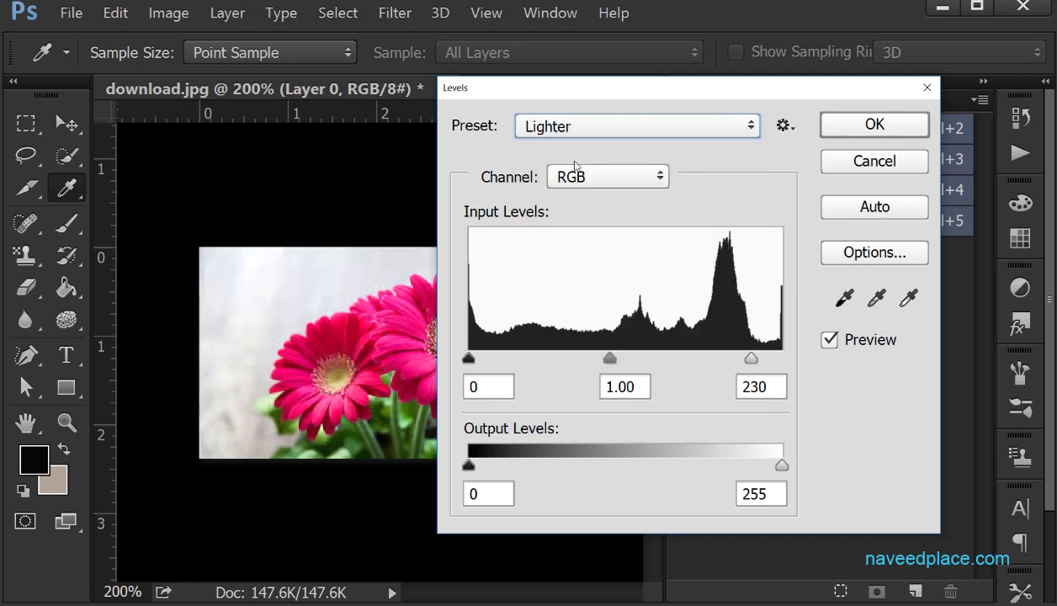
click(581, 133)
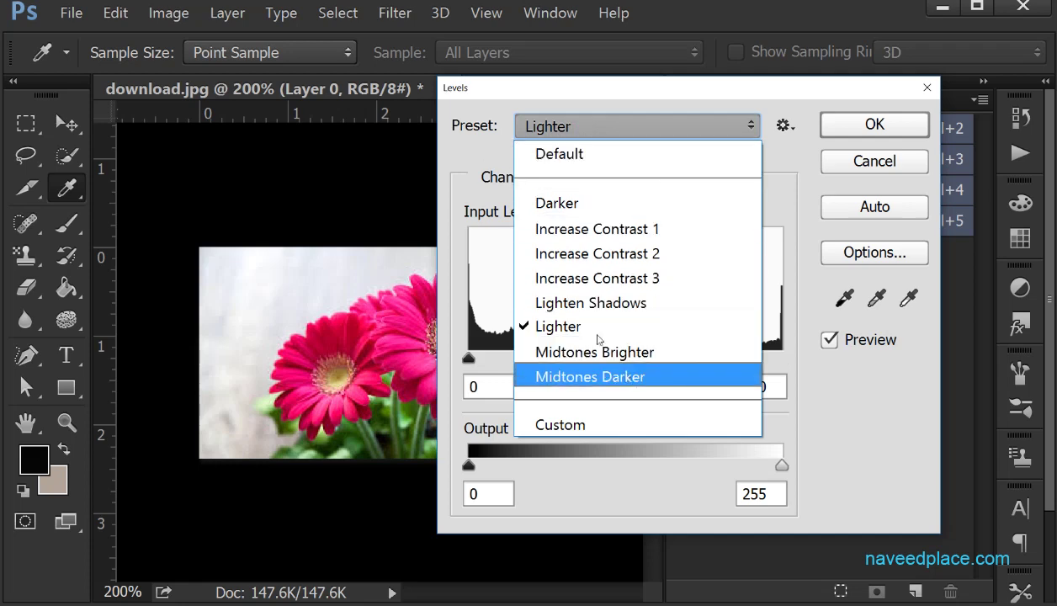
click(490, 160)
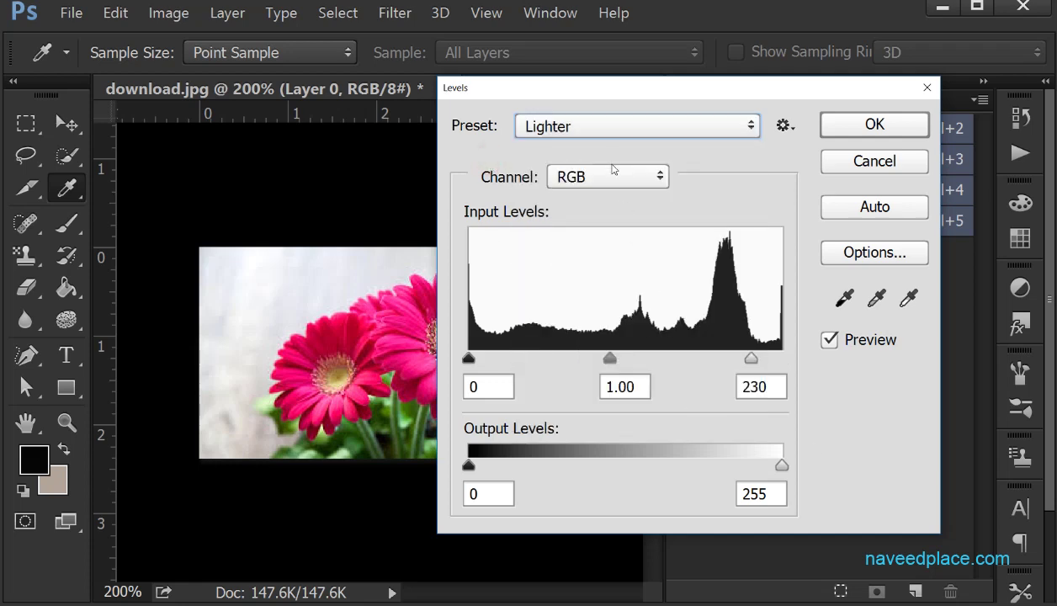
click(615, 132)
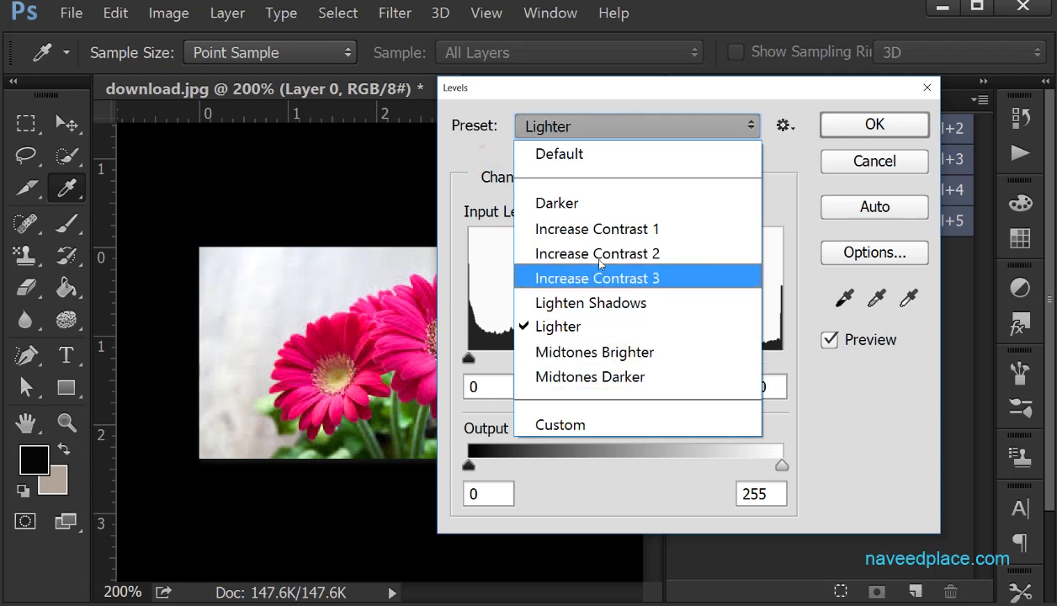
click(477, 168)
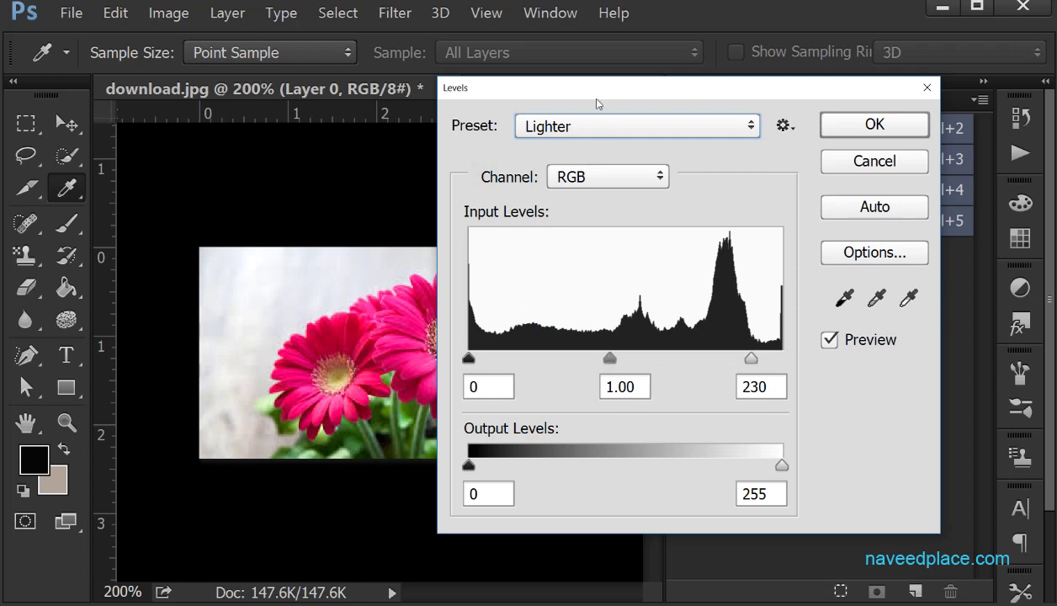
drag(595, 96, 685, 96)
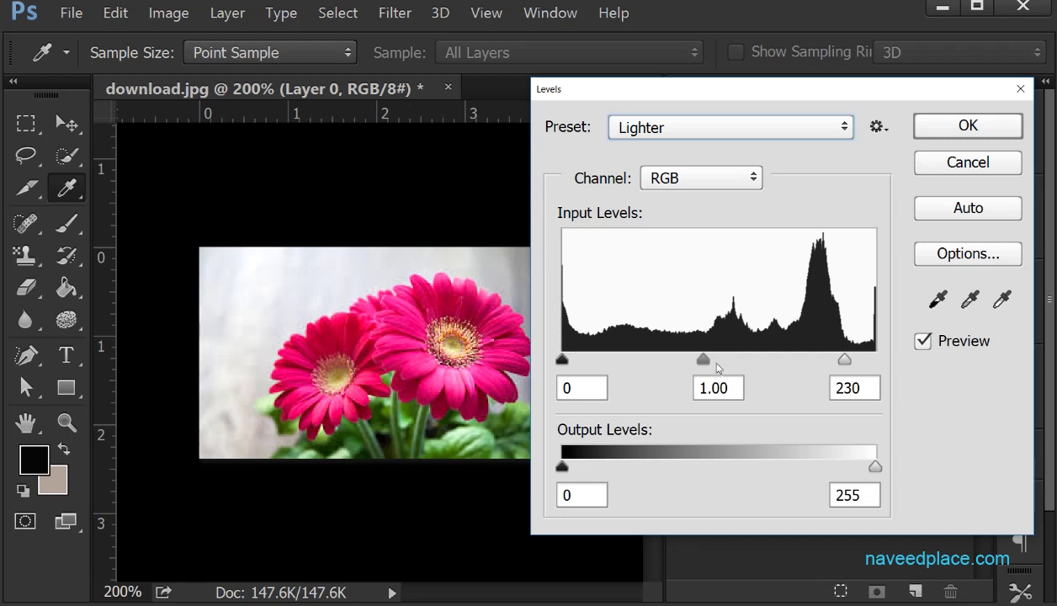
Close Levels without applying its changes, and open Curves on the composite RGB channel.
click(1020, 88)
key(v)
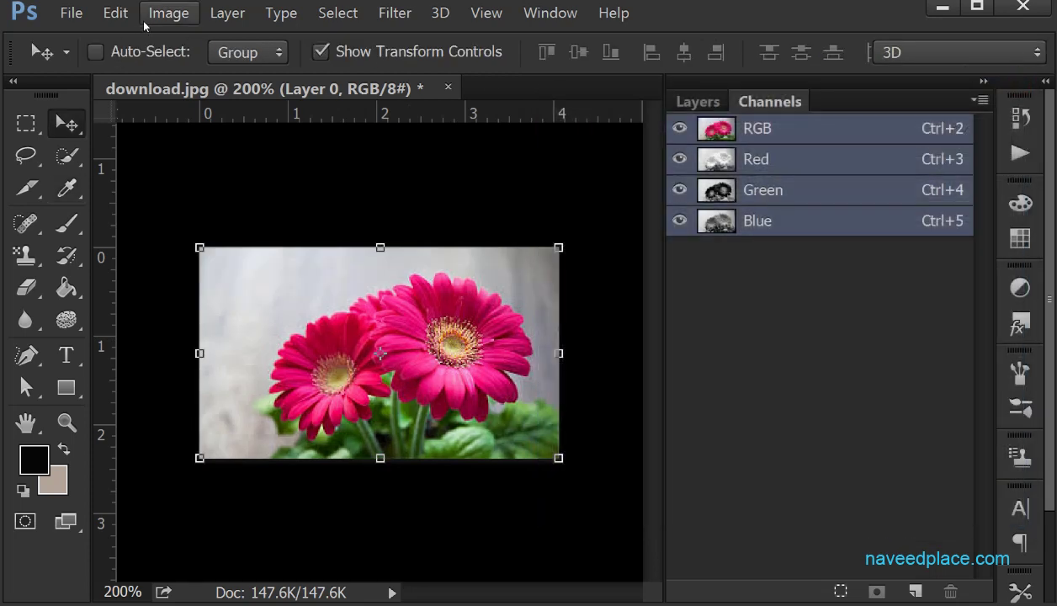
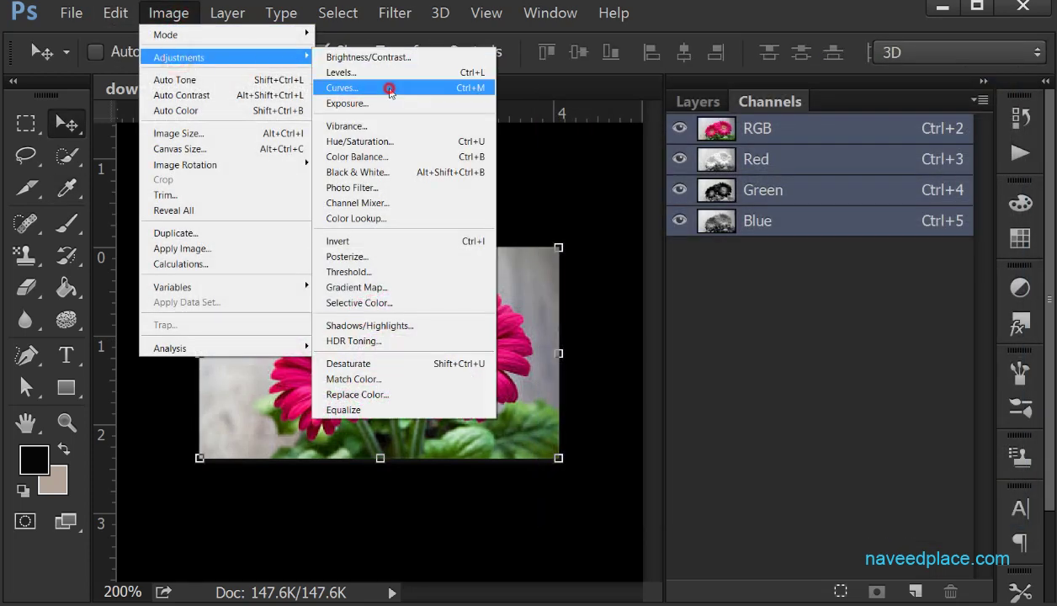
drag(590, 30, 709, 52)
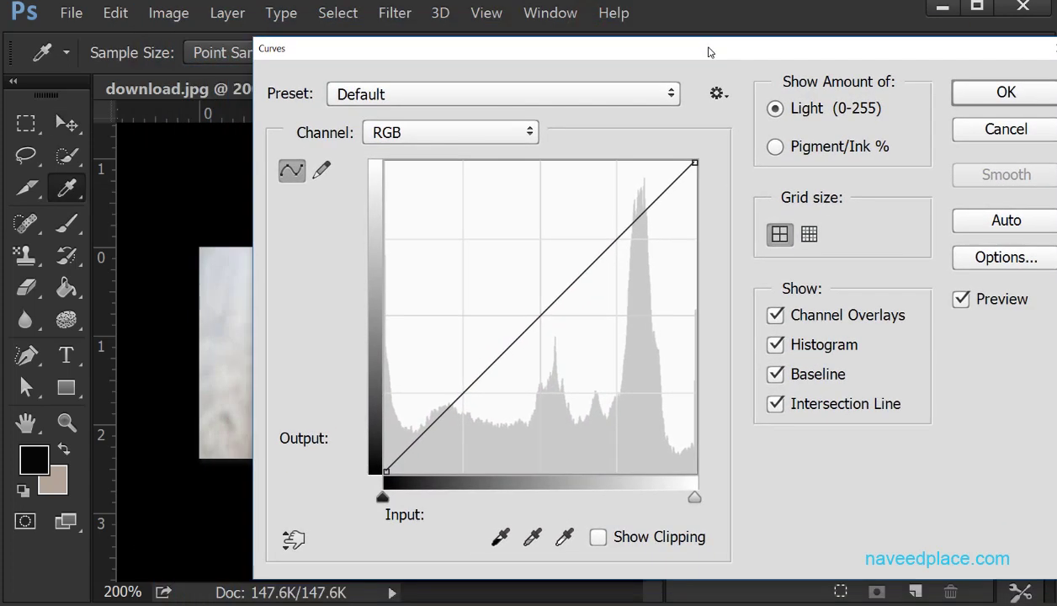
click(424, 132)
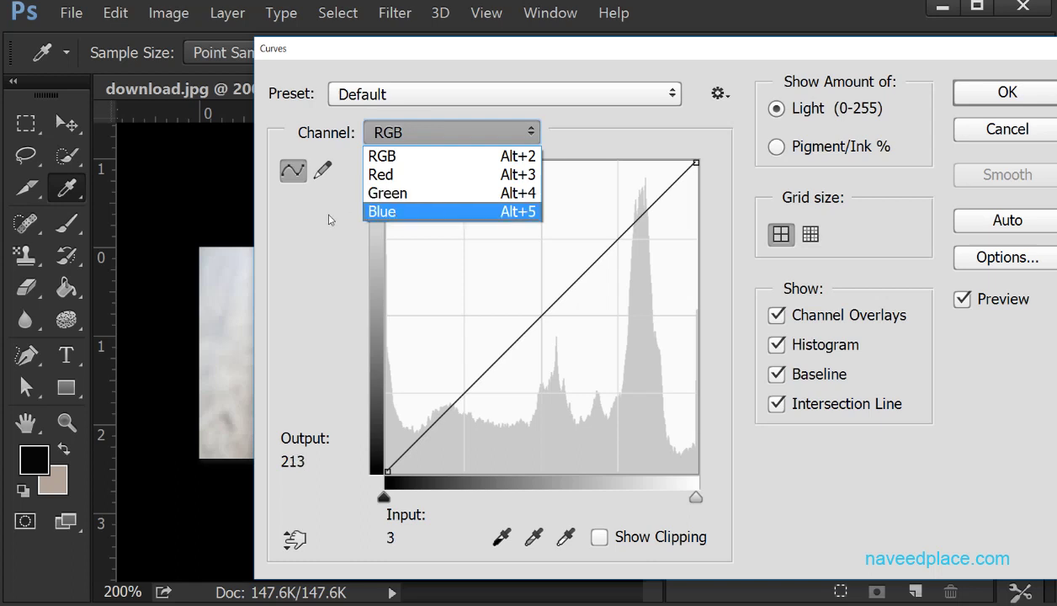
click(389, 155)
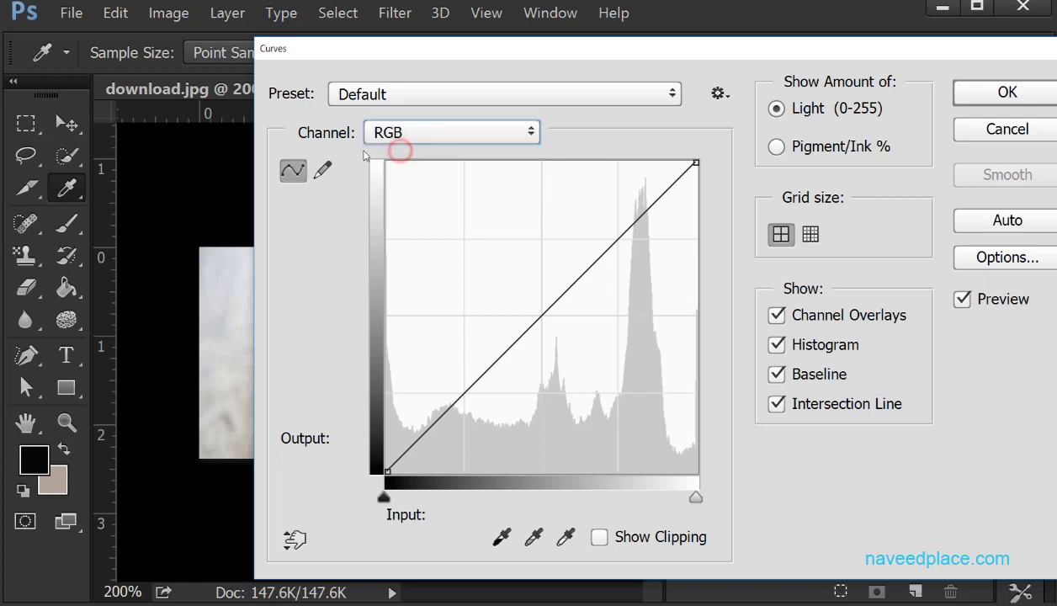
Try brightening the photo by adding a midpoint to the RGB curve and raising it to output 188.
click(552, 303)
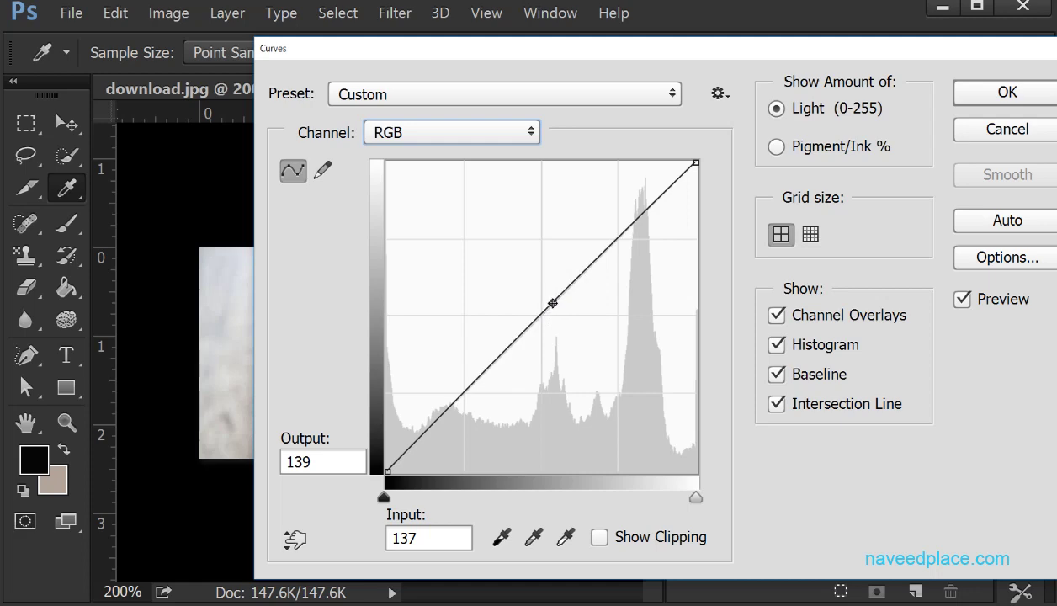
drag(553, 303, 467, 243)
drag(563, 56, 743, 155)
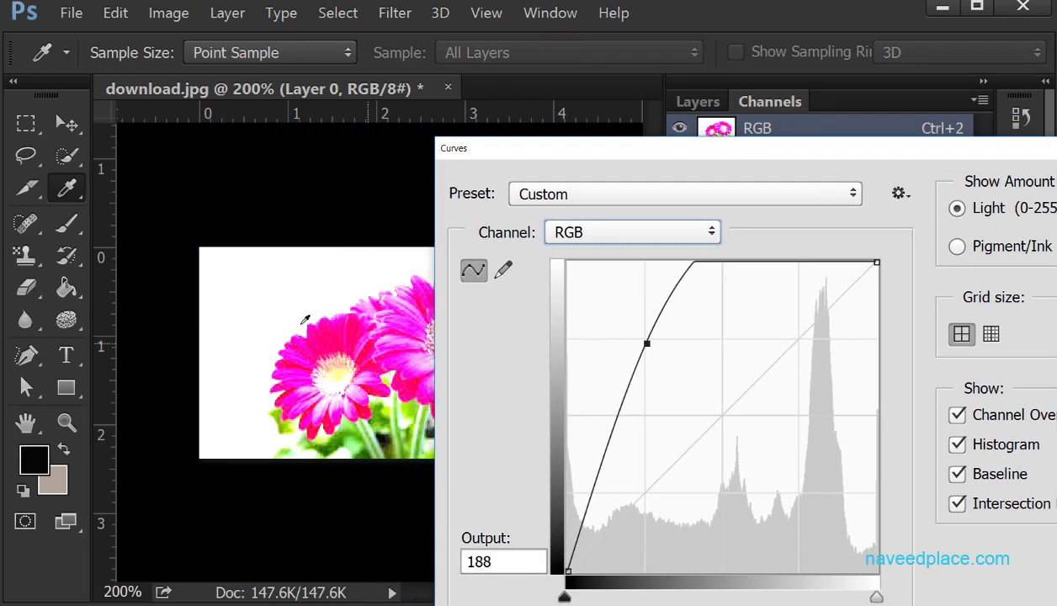
Try darkening the photo by lowering the RGB curve point to input 178, output 89, and readjusting it to input 209, output 155.
drag(651, 350, 782, 463)
drag(686, 148, 721, 65)
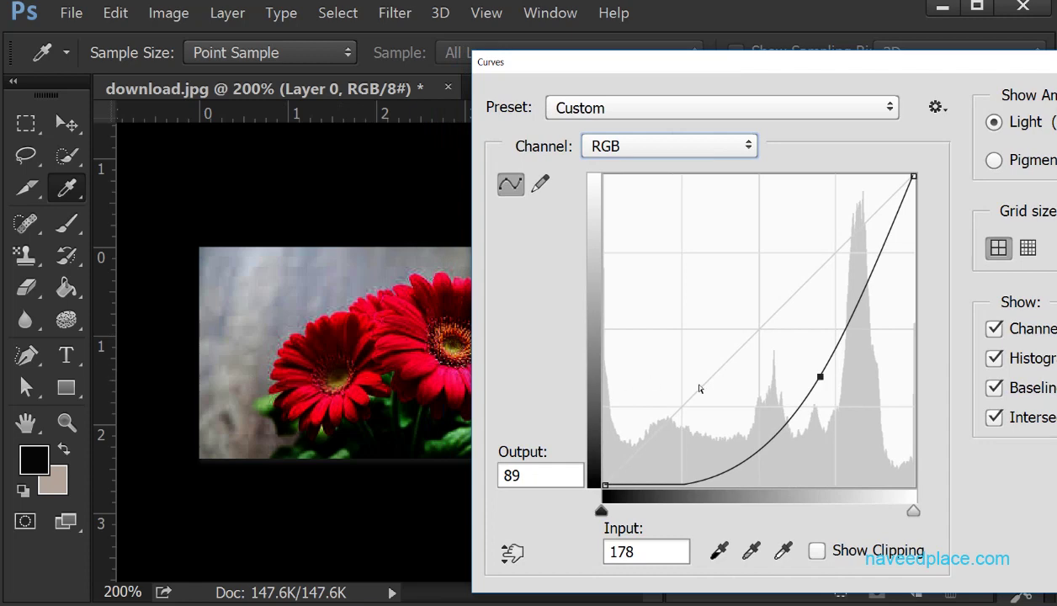
drag(817, 374, 858, 296)
drag(834, 77, 554, 63)
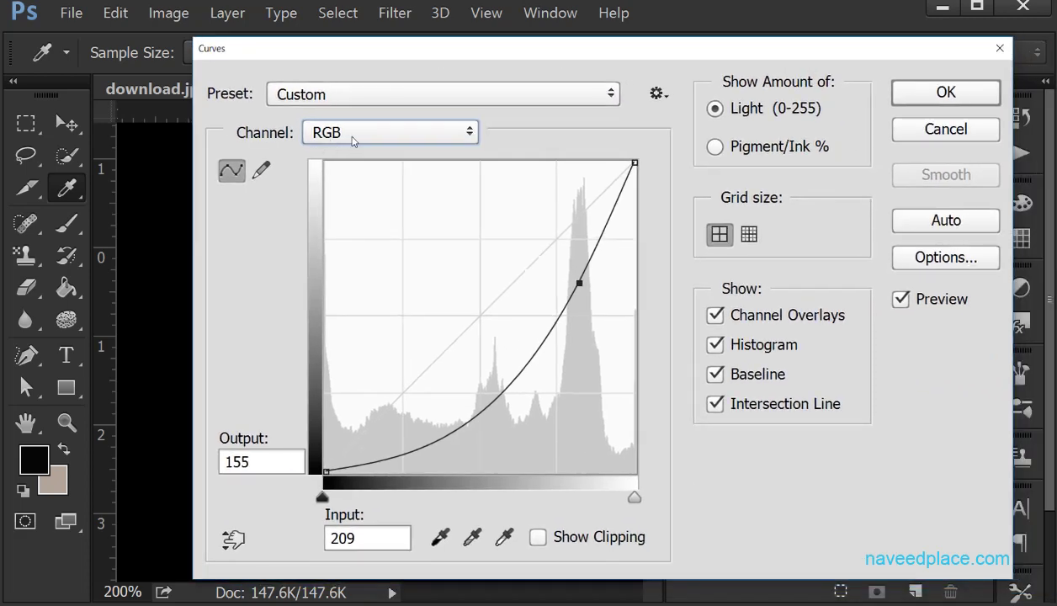
Examine the color channels available in Curves, keeping the RGB channel selected.
click(353, 140)
click(334, 158)
click(400, 133)
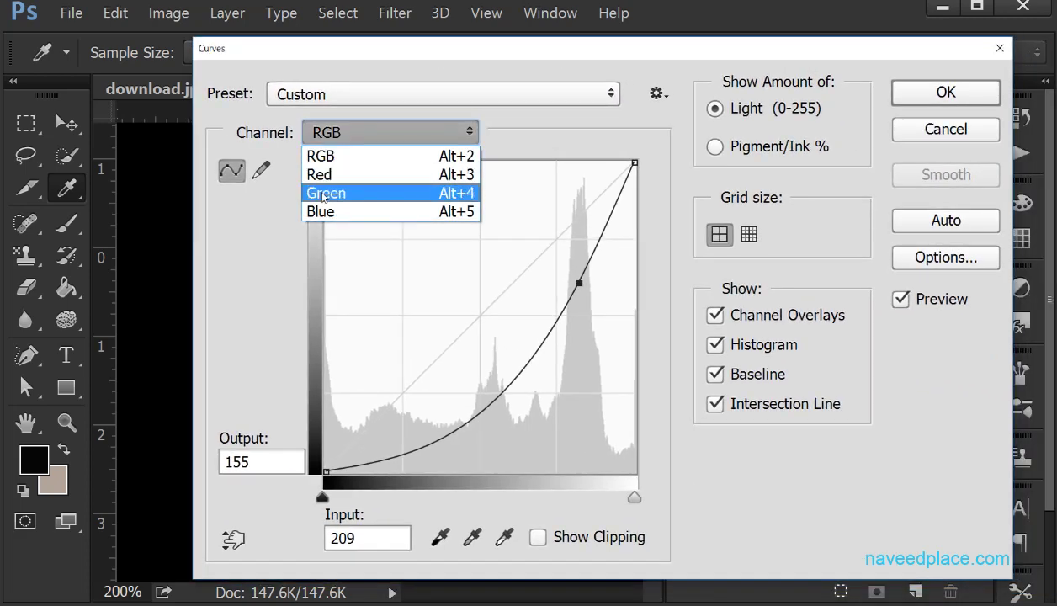
click(233, 232)
click(344, 135)
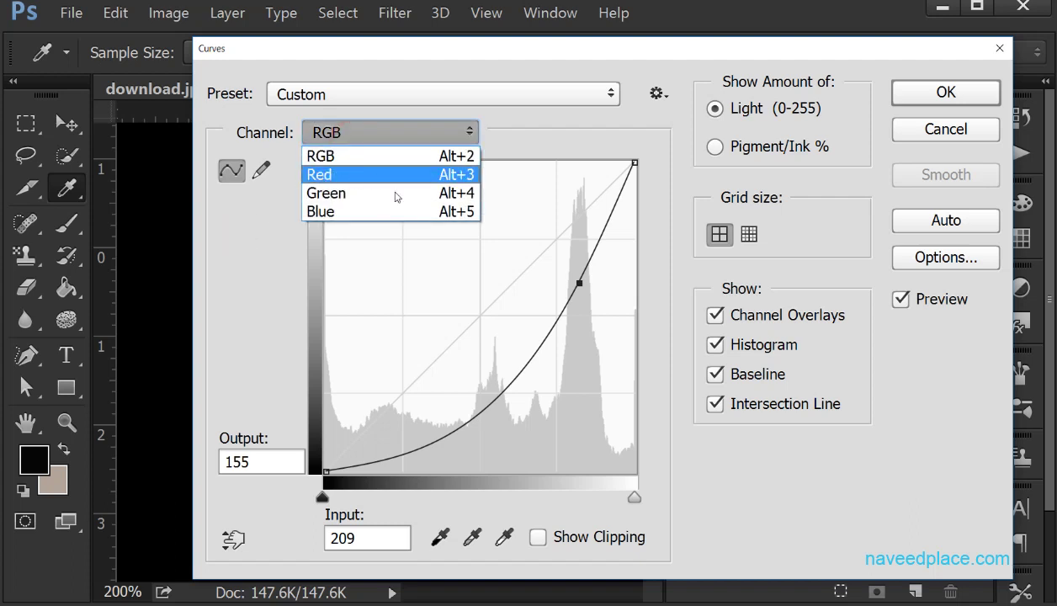
click(239, 256)
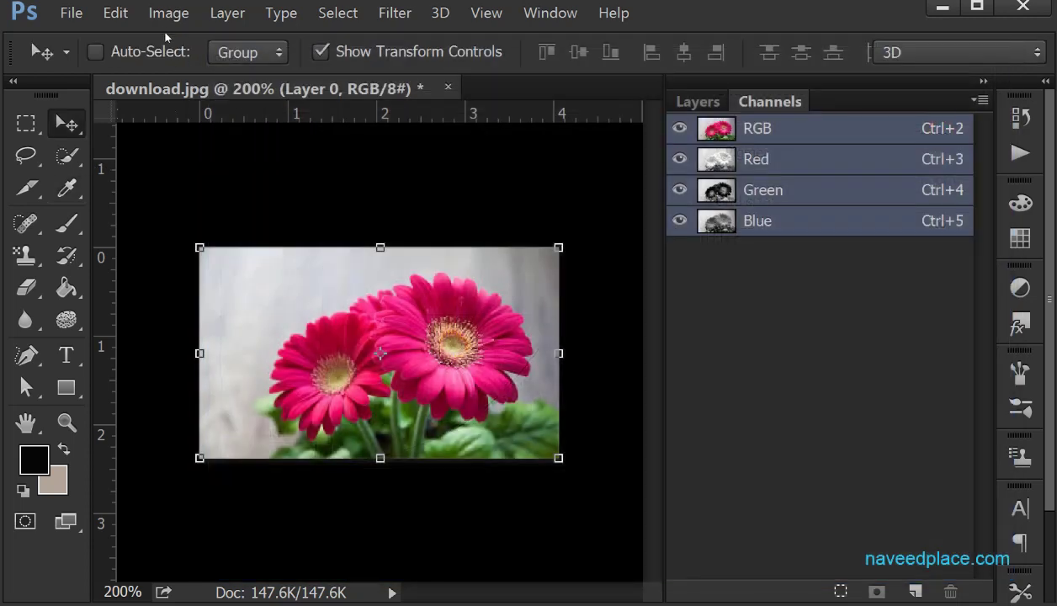
click(168, 12)
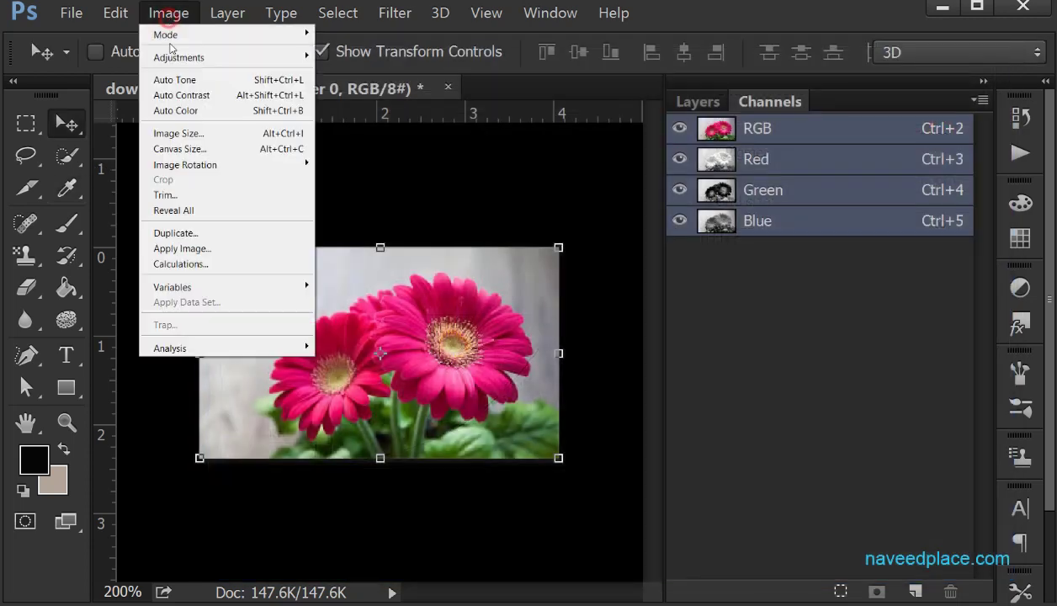
mouse_move(177, 67)
click(479, 87)
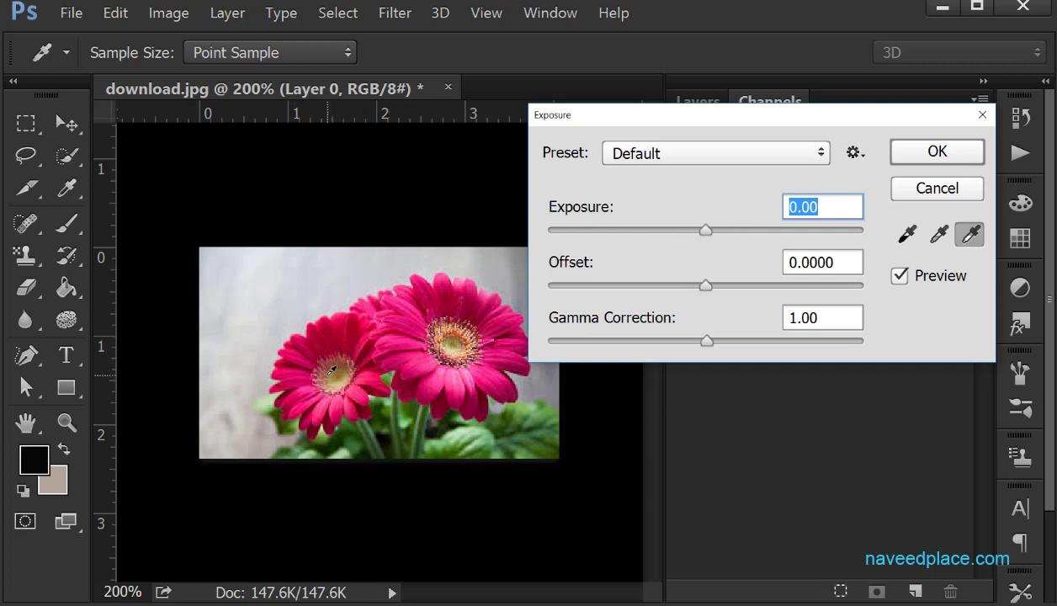
click(936, 188)
key(v)
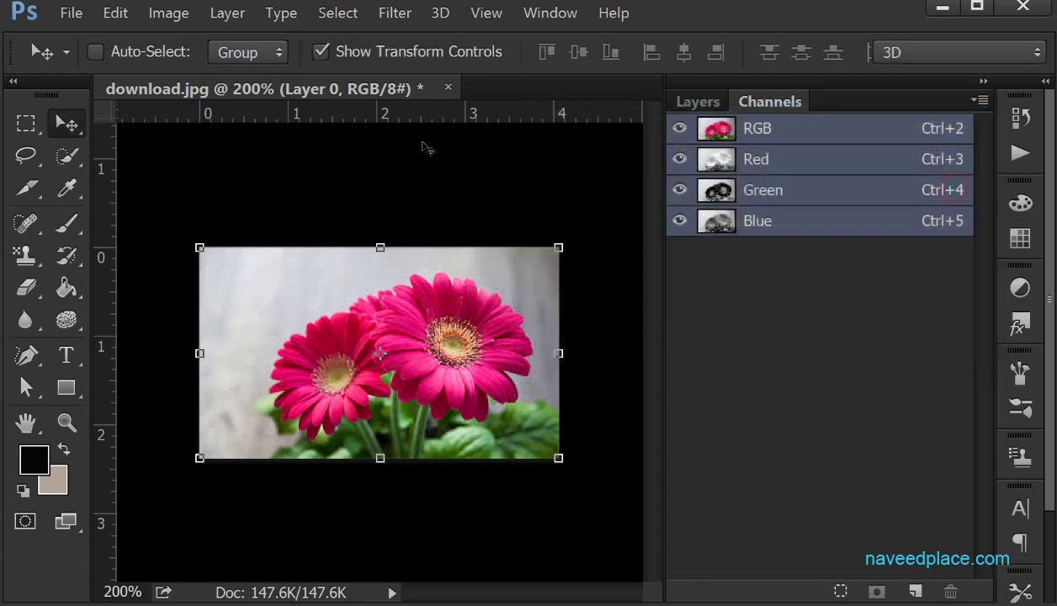
Try an Exposure adjustment with exposure -0.26, offset +0.0313 and gamma correction 1.09, and discard it.
click(169, 13)
mouse_move(192, 61)
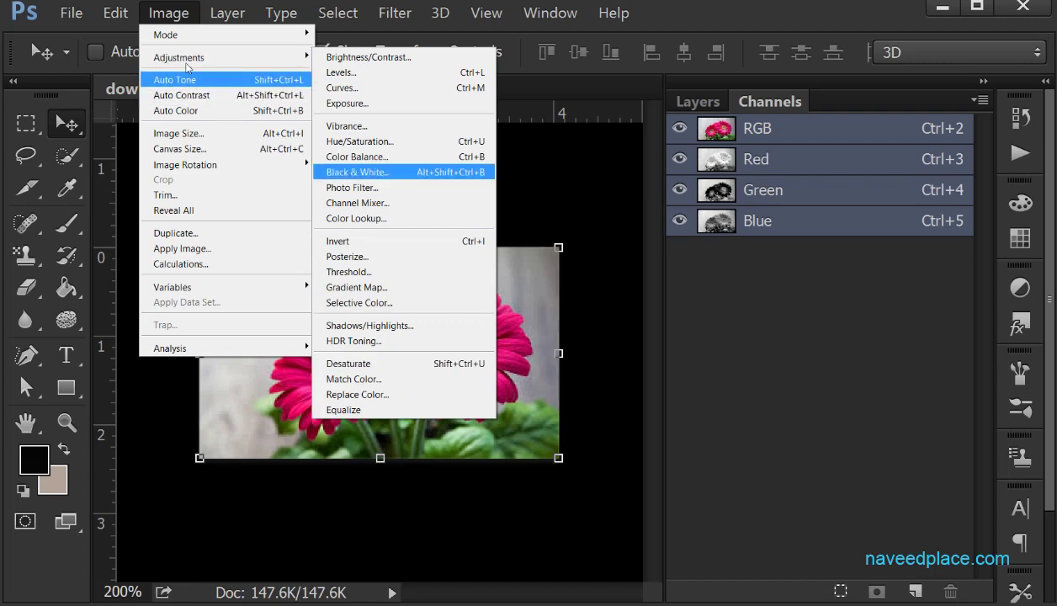
mouse_move(273, 61)
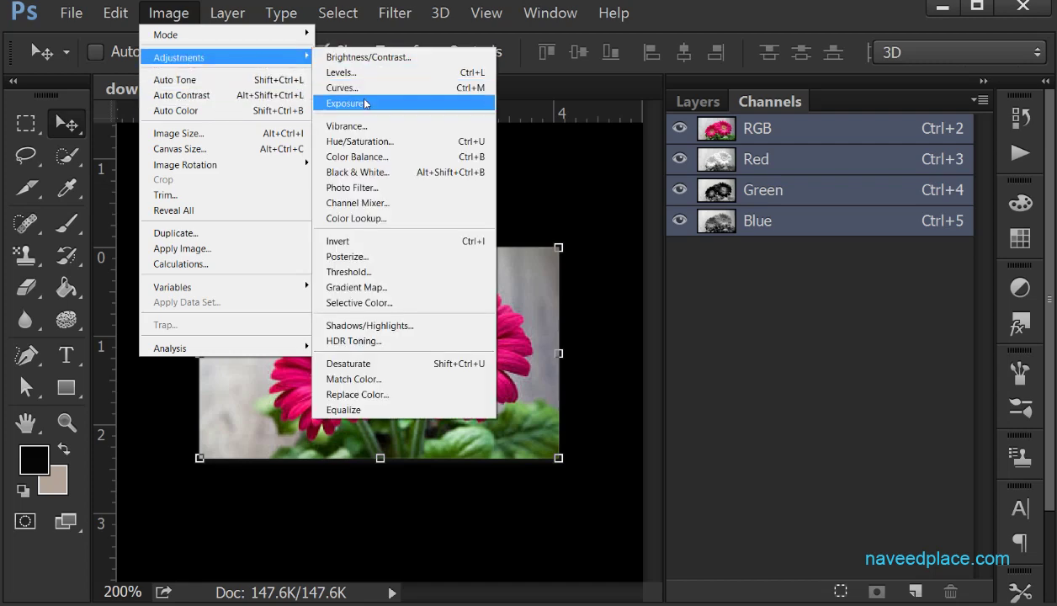
click(370, 102)
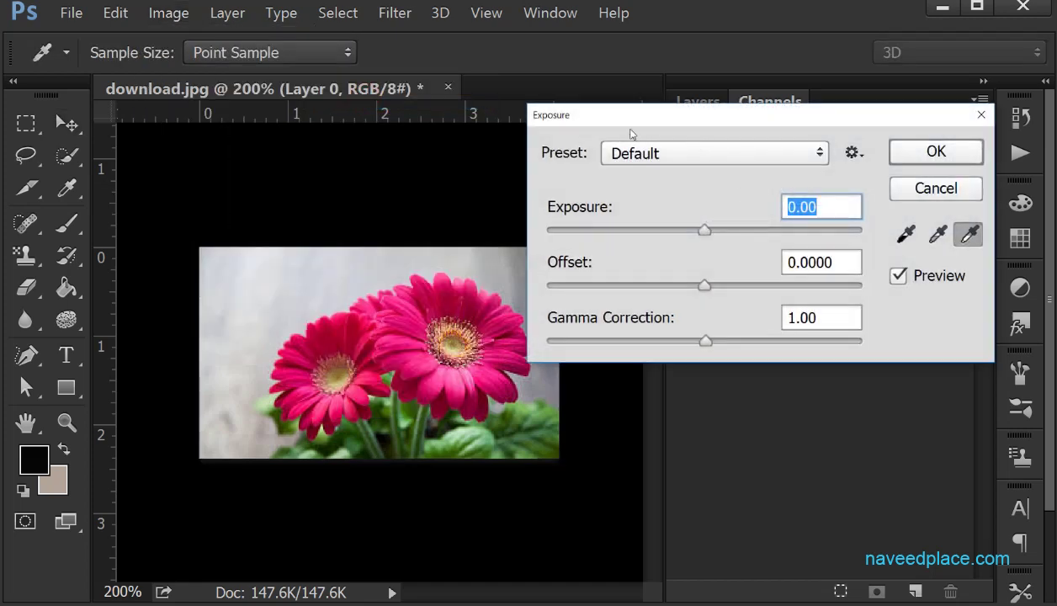
drag(631, 112, 698, 109)
mouse_move(772, 226)
mouse_down()
mouse_move(708, 229)
mouse_move(854, 229)
mouse_move(924, 242)
mouse_move(758, 231)
mouse_up()
drag(770, 283, 763, 338)
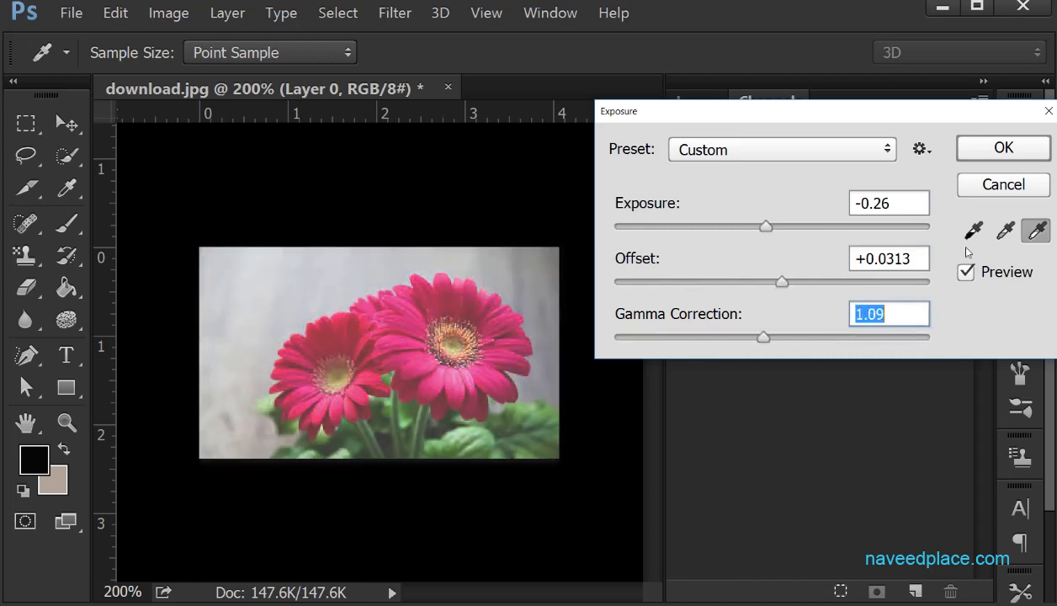
click(1005, 187)
Open the Vibrance adjustment and try lowering the photo's vibrance to -100.
click(168, 12)
mouse_move(165, 56)
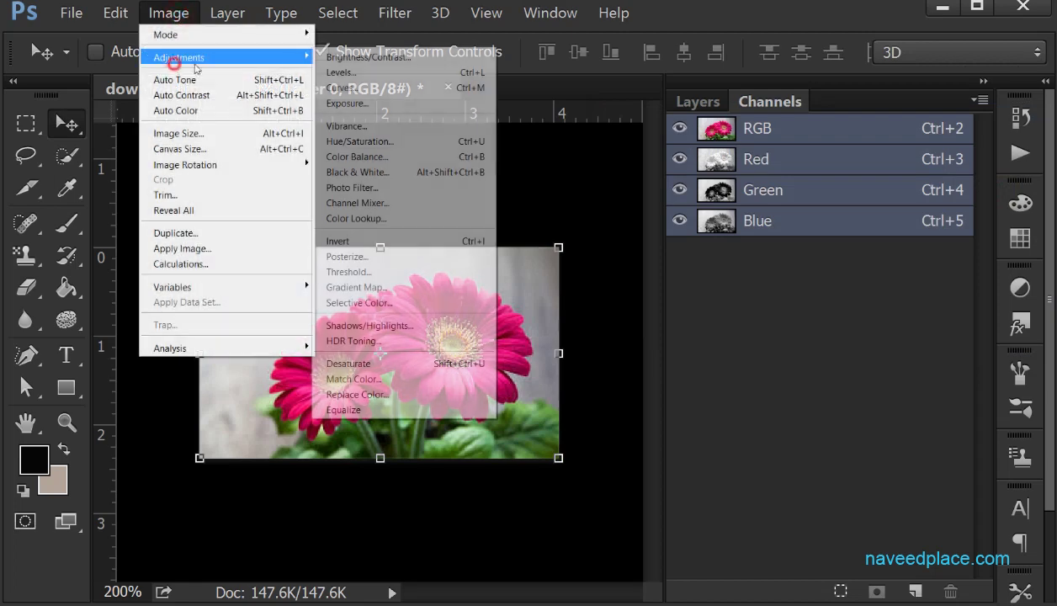
click(371, 126)
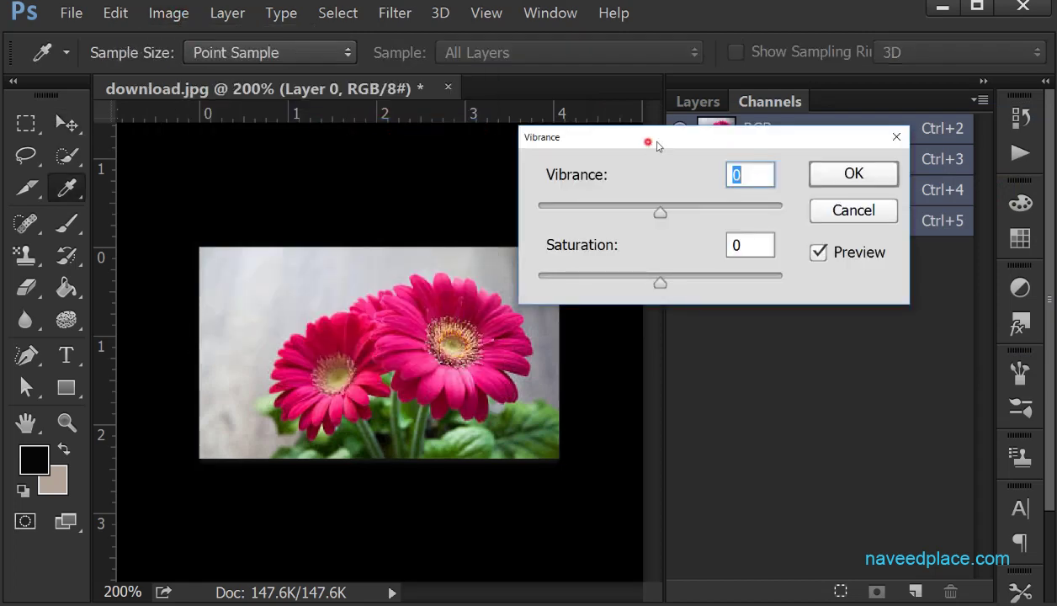
drag(648, 145, 745, 146)
drag(757, 212, 635, 210)
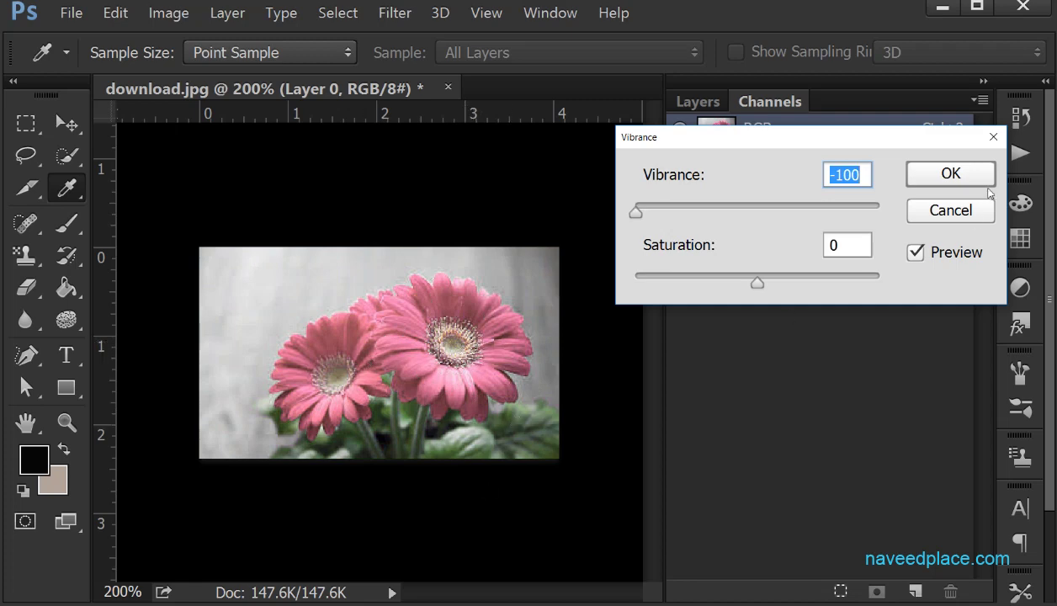
Try a milder vibrance reduction with increased saturation, and discard the Vibrance adjustment.
drag(658, 216, 721, 211)
drag(757, 283, 828, 279)
click(936, 211)
key(v)
Try a Hue/Saturation adjustment with a master hue of -128 and reduced saturation and lightness, and discard it.
click(184, 18)
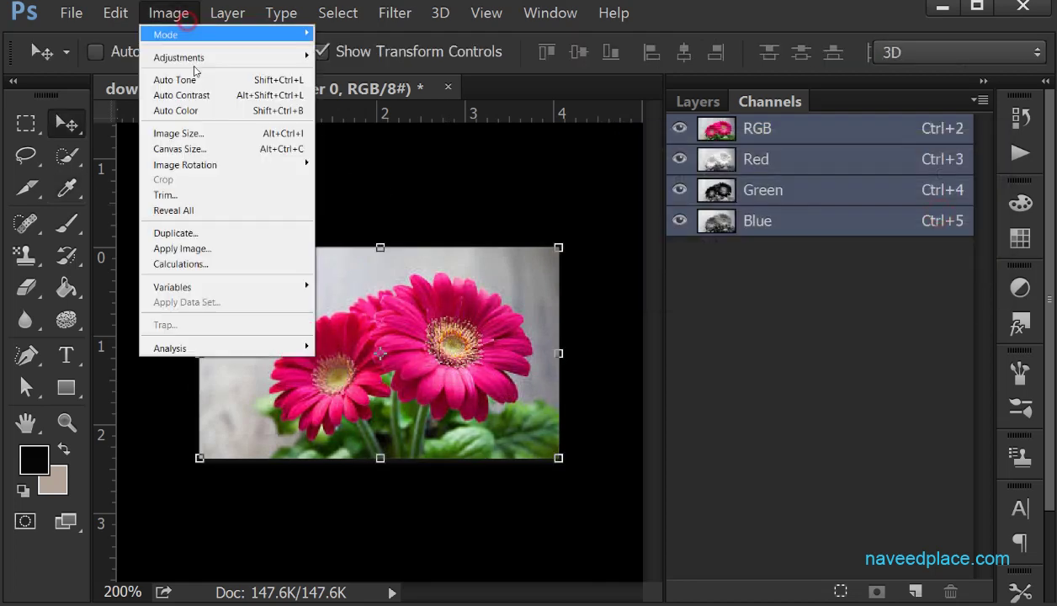
mouse_move(196, 57)
click(382, 150)
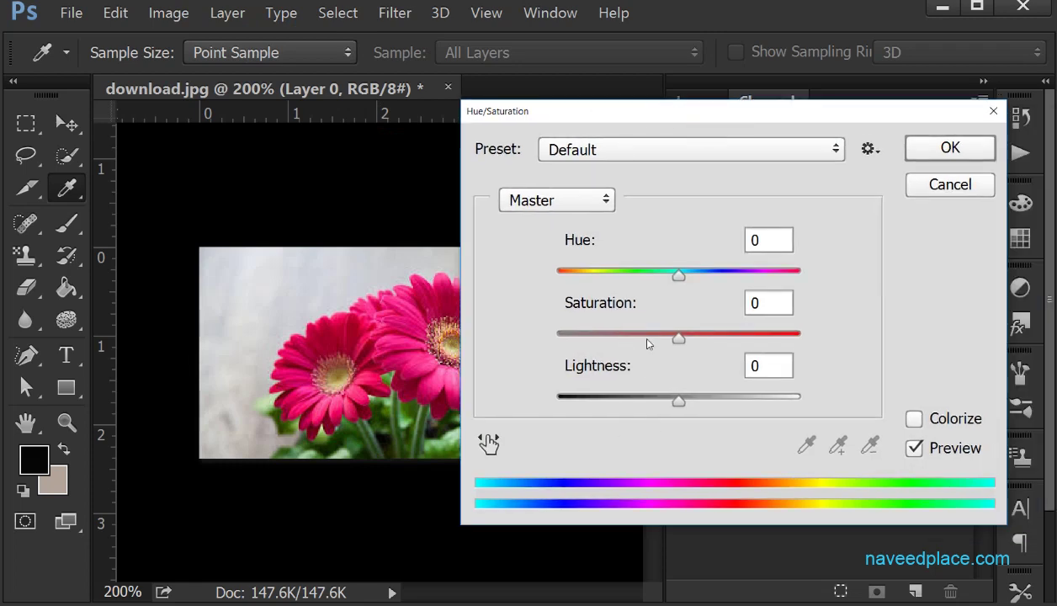
drag(634, 126, 726, 119)
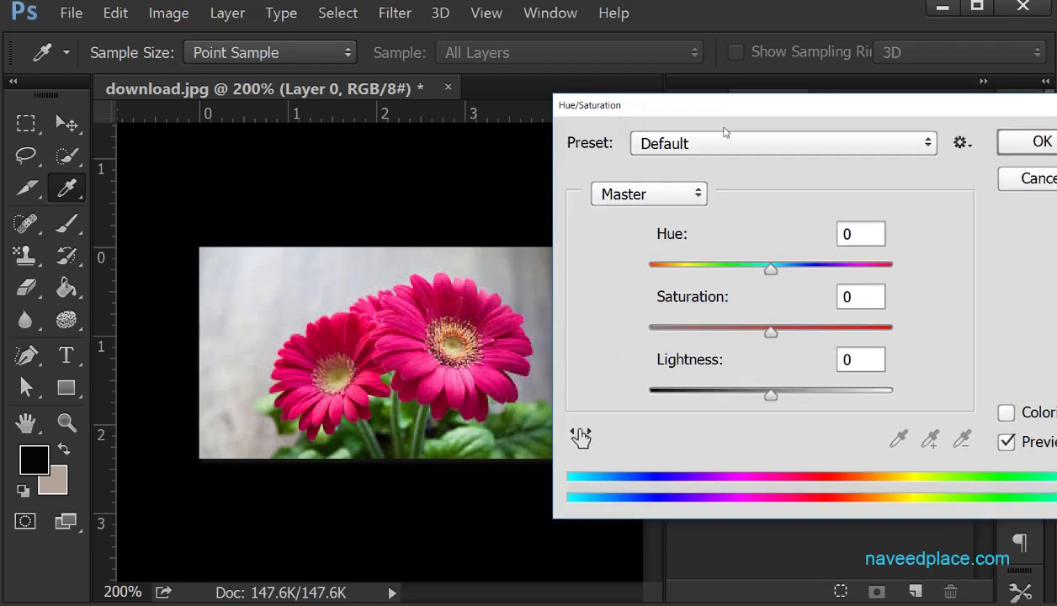
drag(766, 269, 660, 270)
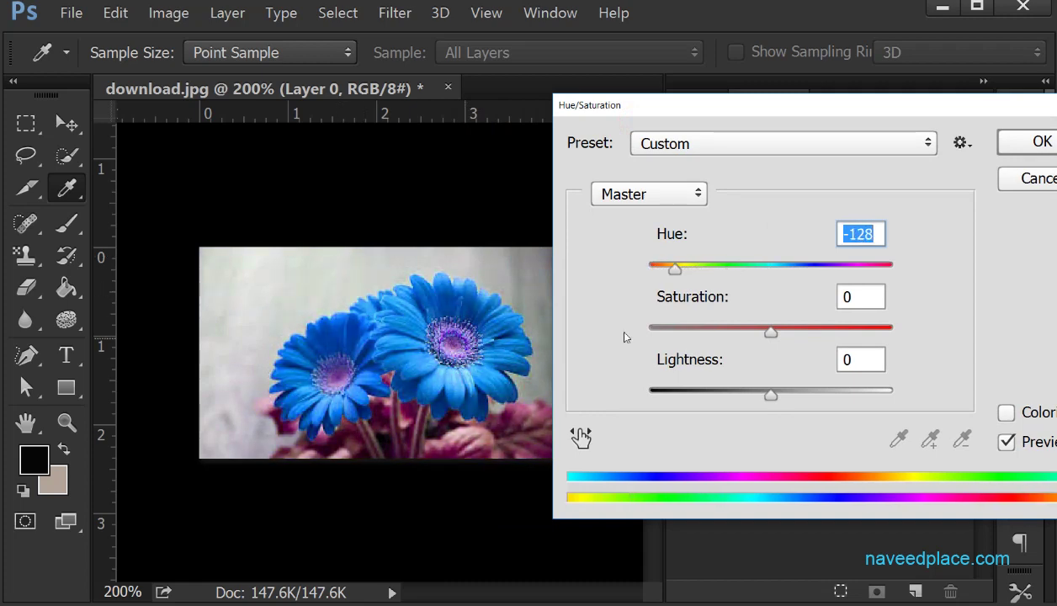
drag(770, 332, 684, 332)
drag(770, 394, 676, 394)
click(1028, 178)
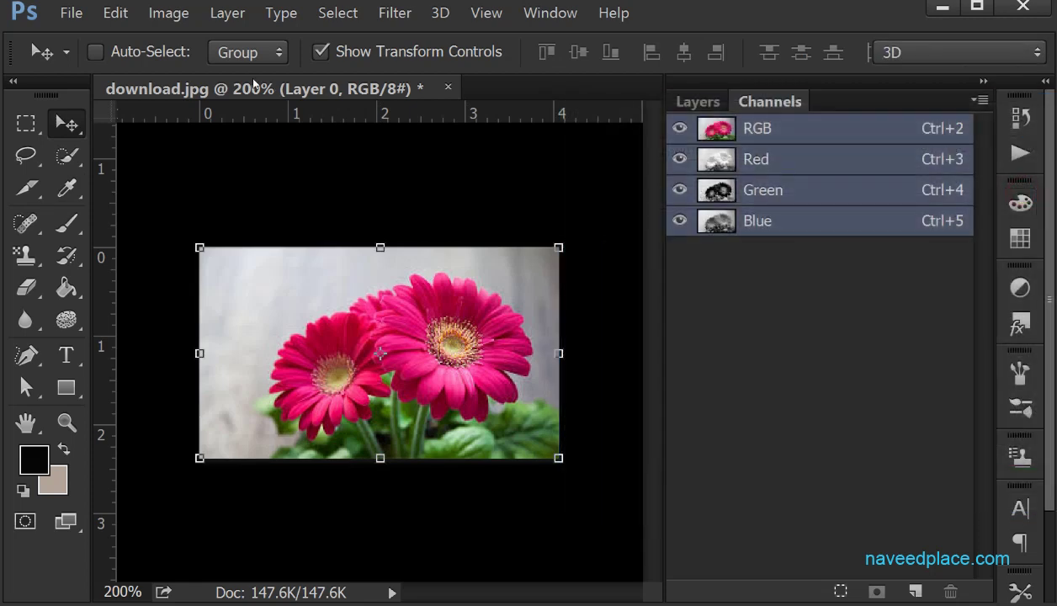
Open Color Balance and set the midtone levels to +34 cyan-red, +52 magenta-green and +1 yellow-blue.
click(173, 12)
mouse_move(181, 57)
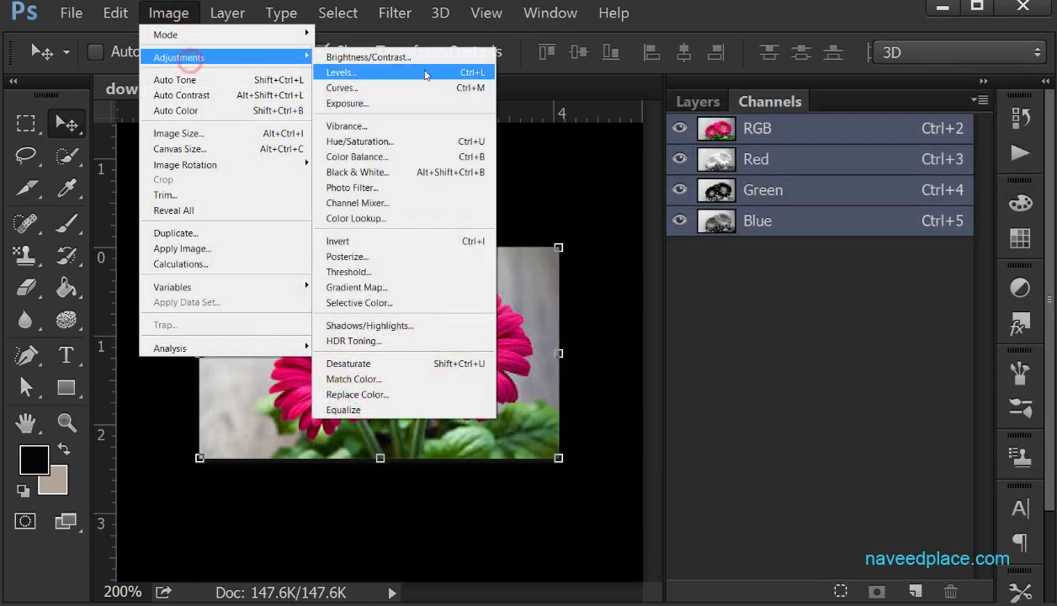
click(412, 155)
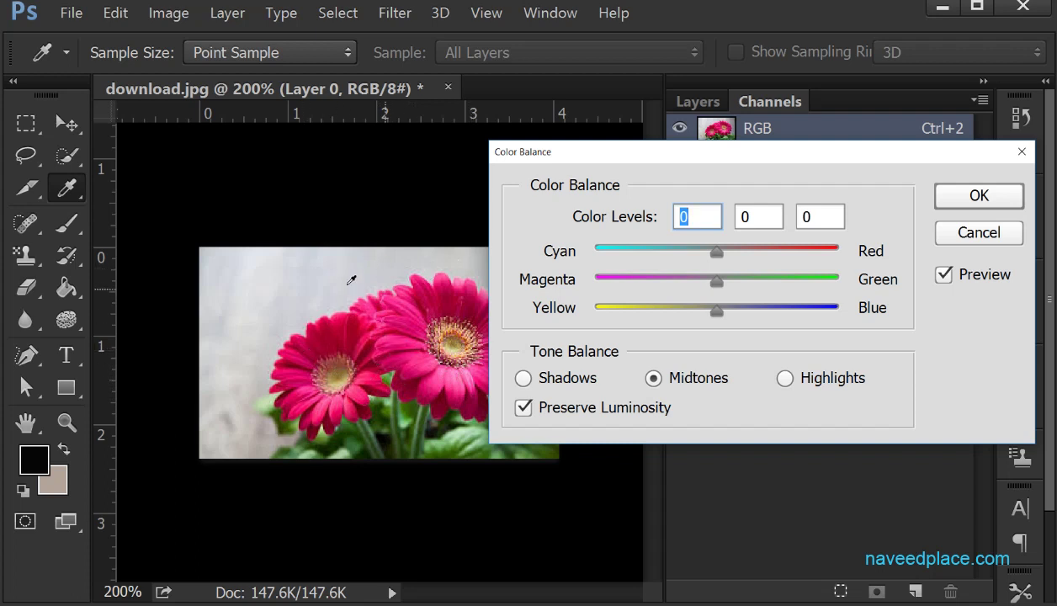
click(520, 151)
drag(715, 253, 759, 251)
drag(711, 282, 779, 282)
mouse_move(715, 312)
mouse_down()
mouse_move(794, 308)
mouse_move(634, 308)
mouse_move(718, 308)
mouse_up()
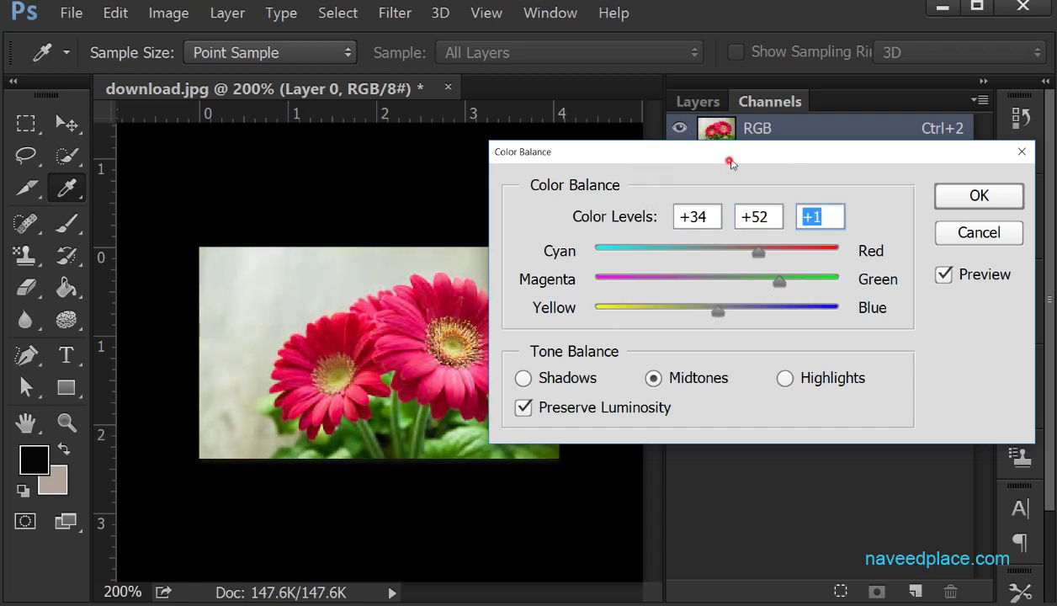
Uncover the photo and shift the midtones' yellow-blue balance to -26.
drag(727, 154, 877, 153)
drag(867, 312, 834, 308)
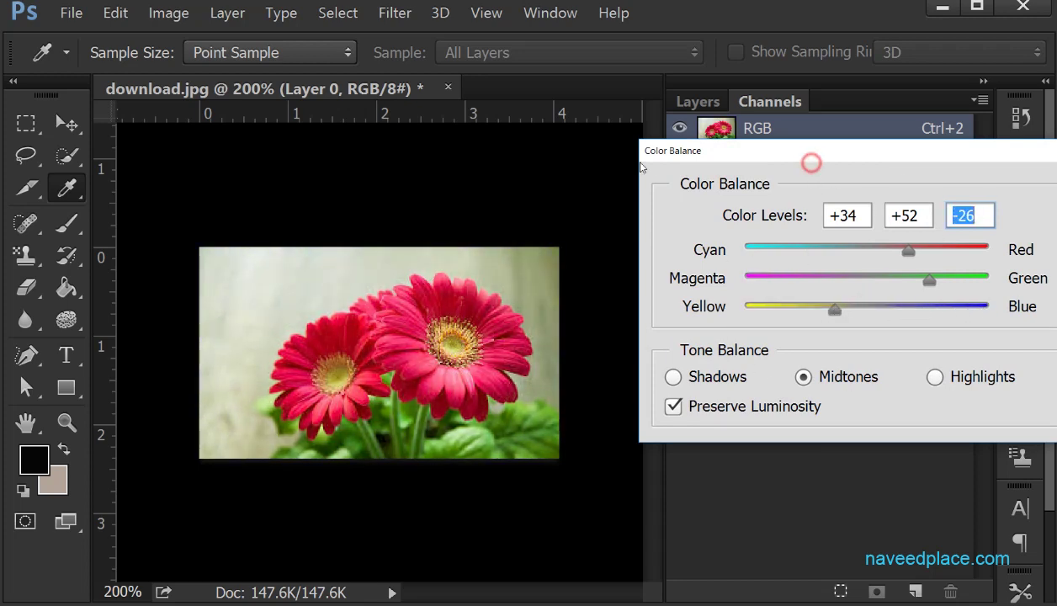
drag(724, 147, 558, 163)
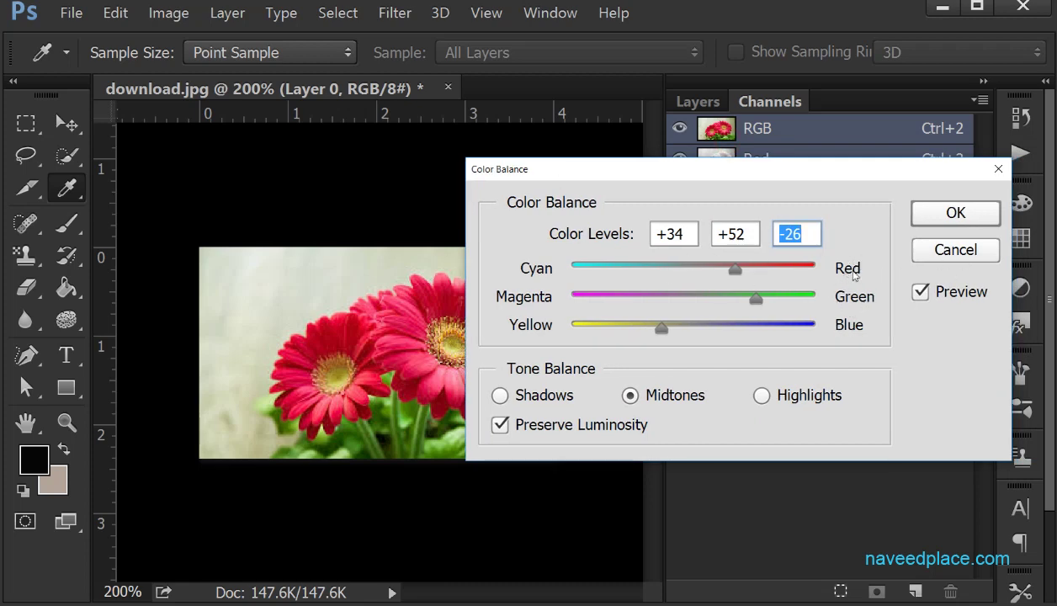
Set the midtones' cyan-red, magenta-green and yellow-blue color levels all to +100.
drag(737, 274, 831, 273)
key(Tab)
drag(789, 163, 848, 163)
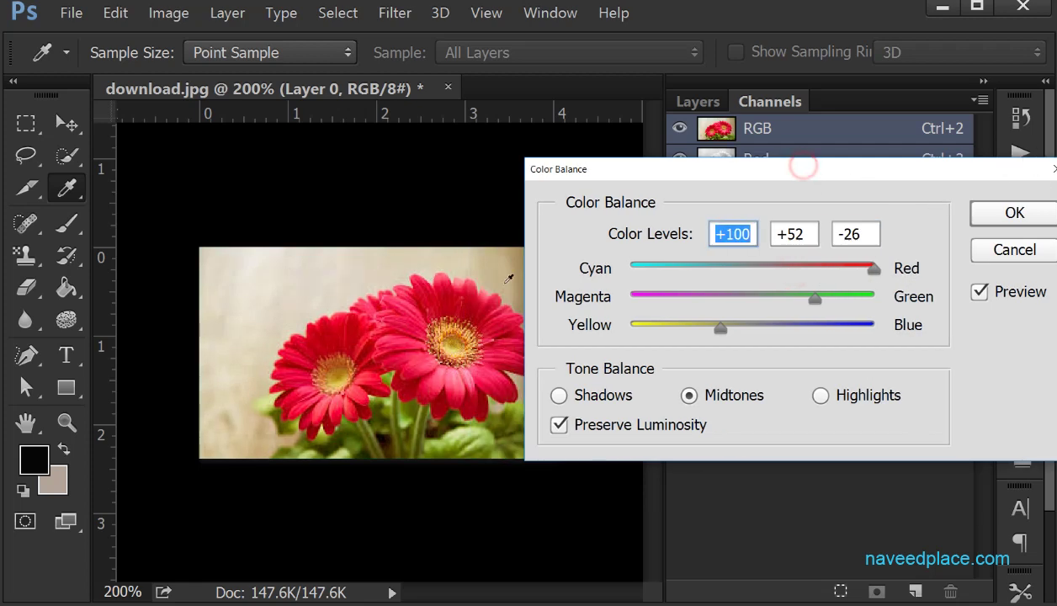
drag(617, 168, 717, 171)
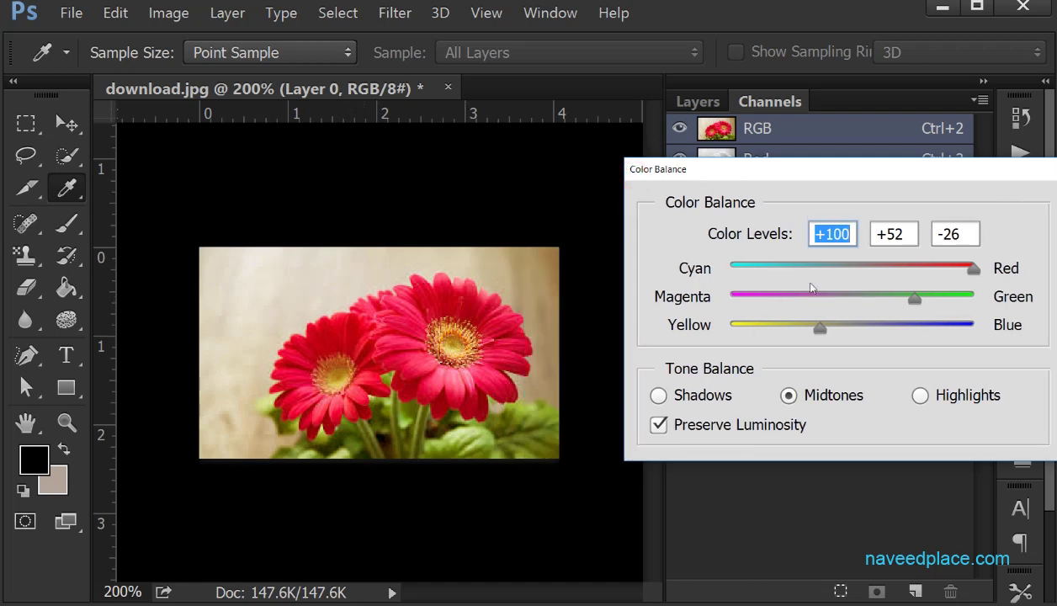
drag(911, 305, 976, 303)
drag(820, 327, 986, 329)
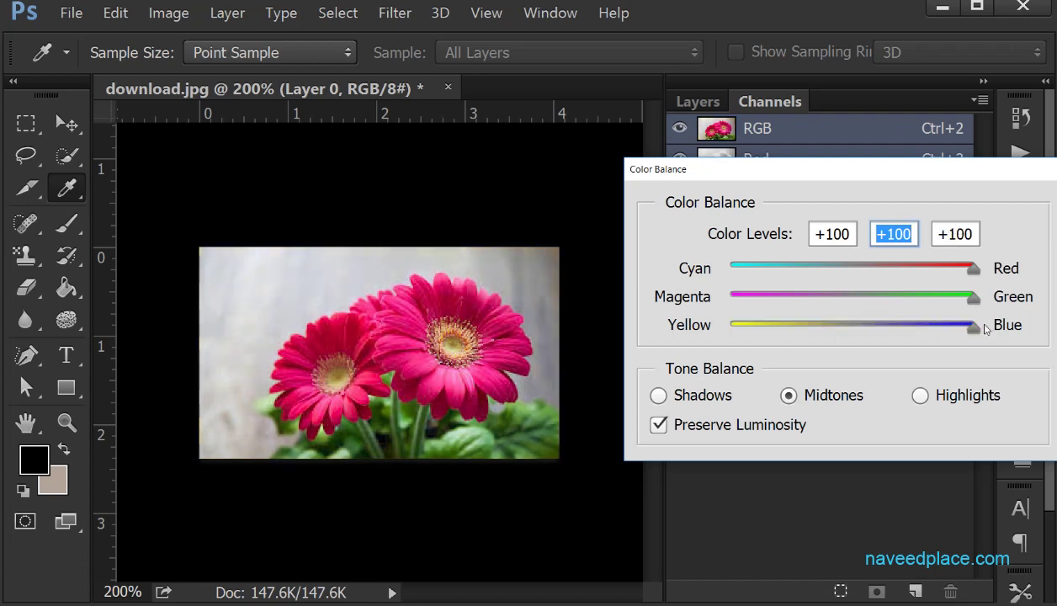
Apply the Color Balance settings to the photo.
key(Return)
key(v)
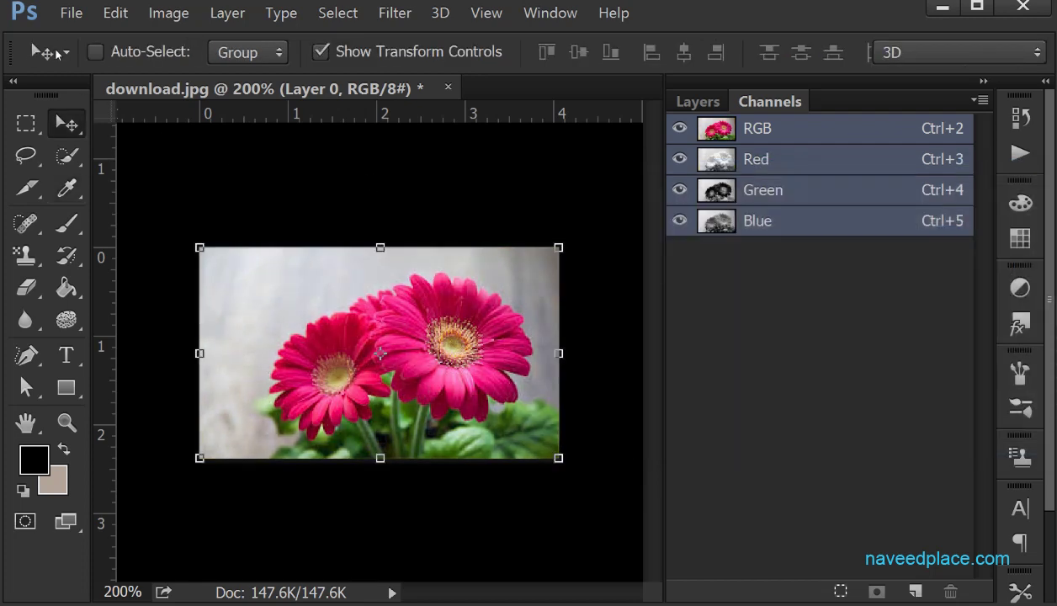
Try a Black & White adjustment with Reds at 64% and Yellows at -75%, and discard it.
click(166, 15)
mouse_move(192, 59)
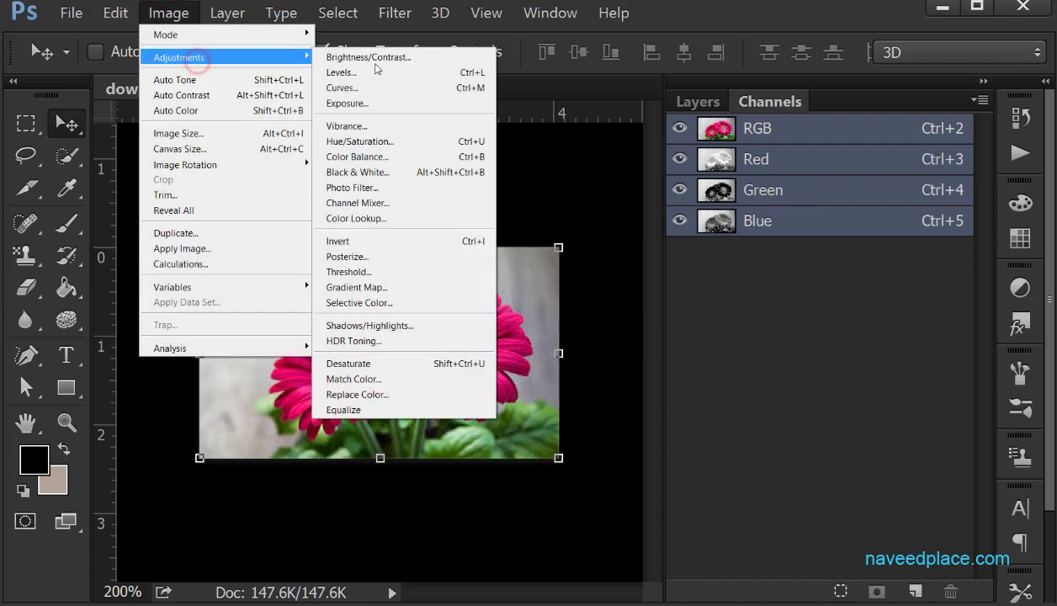
click(400, 173)
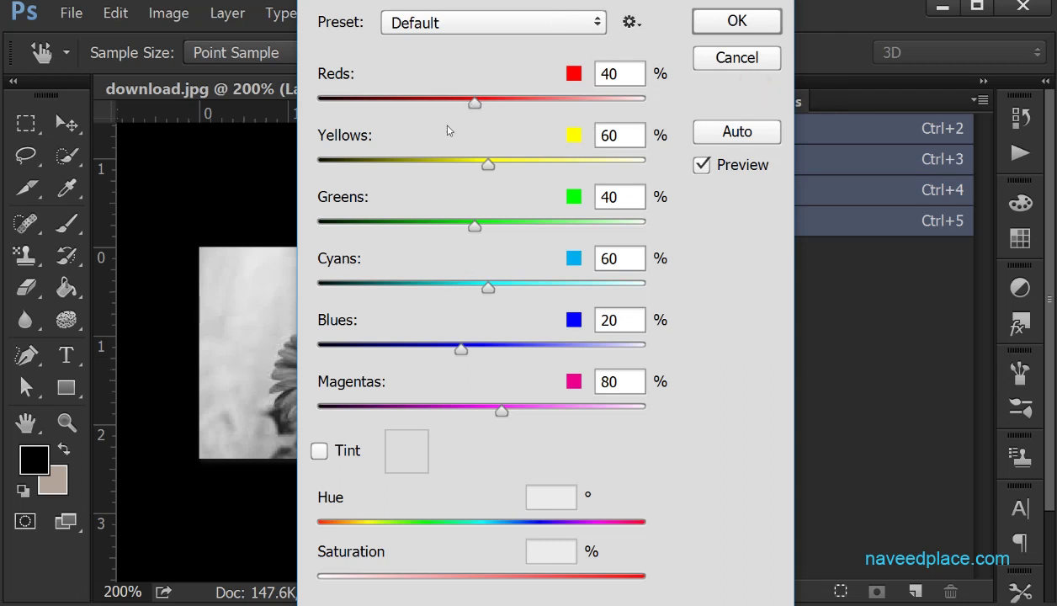
mouse_move(476, 106)
mouse_down()
mouse_move(393, 104)
mouse_move(491, 105)
mouse_up()
drag(485, 174, 396, 168)
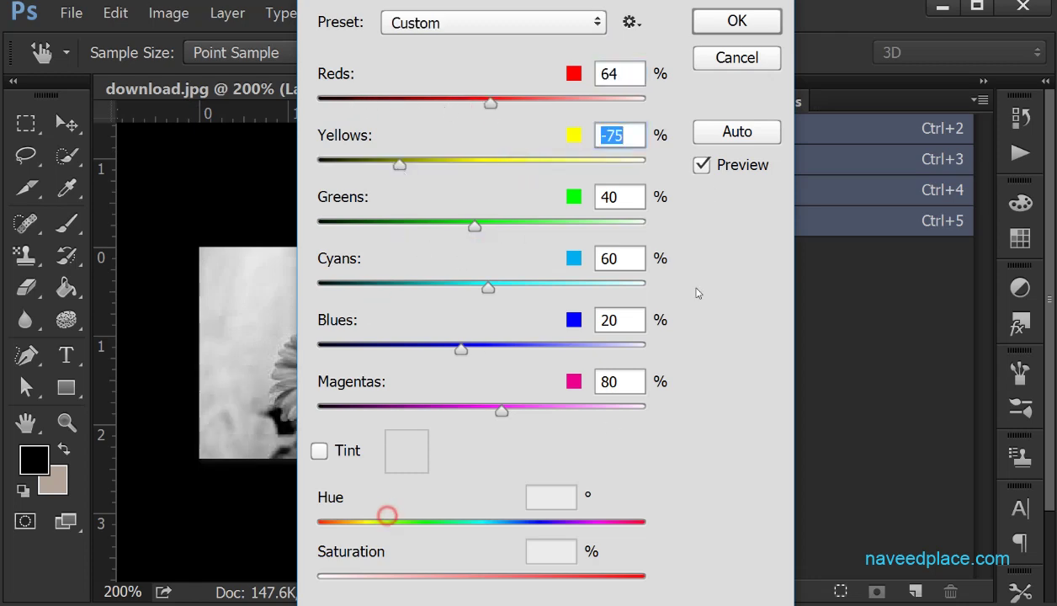
click(738, 58)
Open Photo Filter and use a custom saturated blue color instead of the warming filter preset.
click(168, 12)
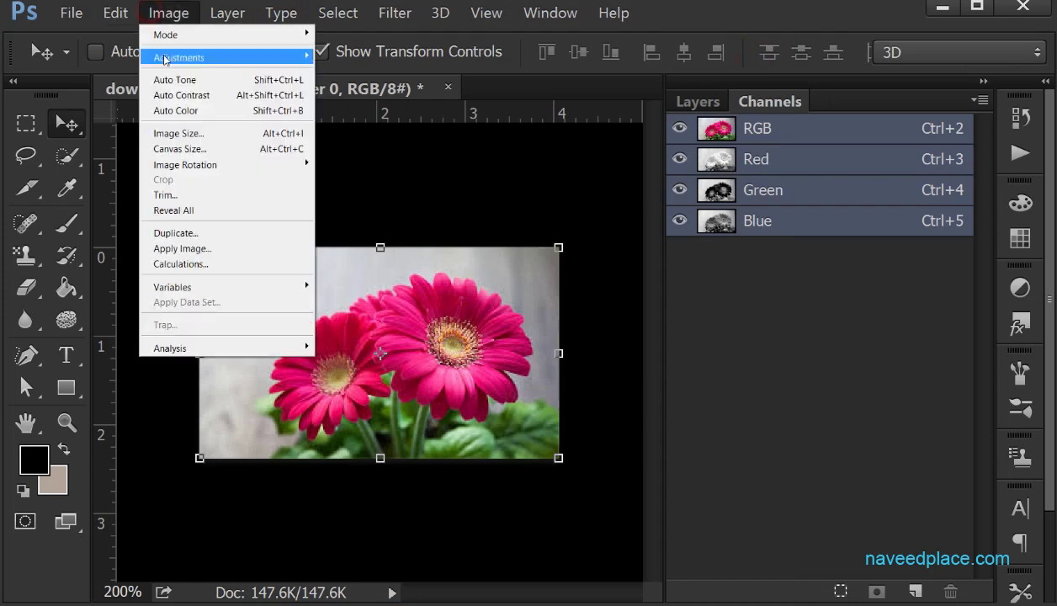
mouse_move(165, 59)
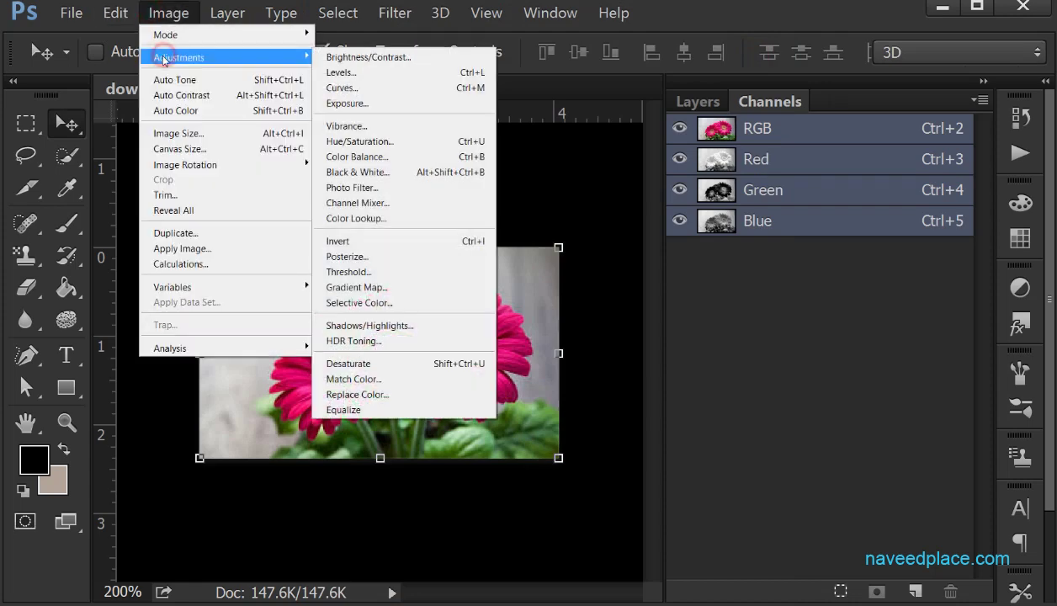
click(367, 187)
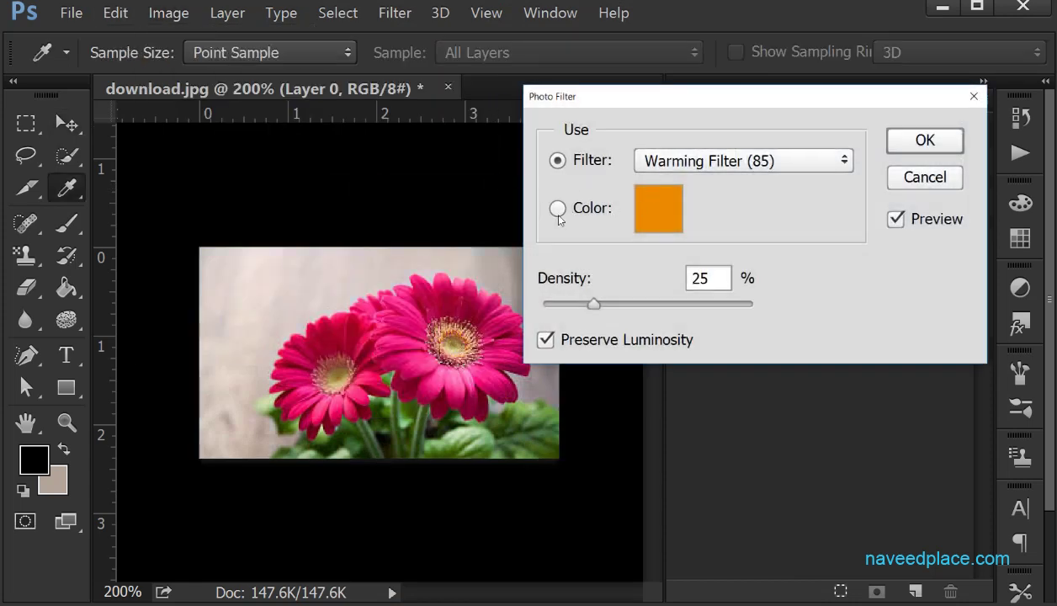
click(665, 228)
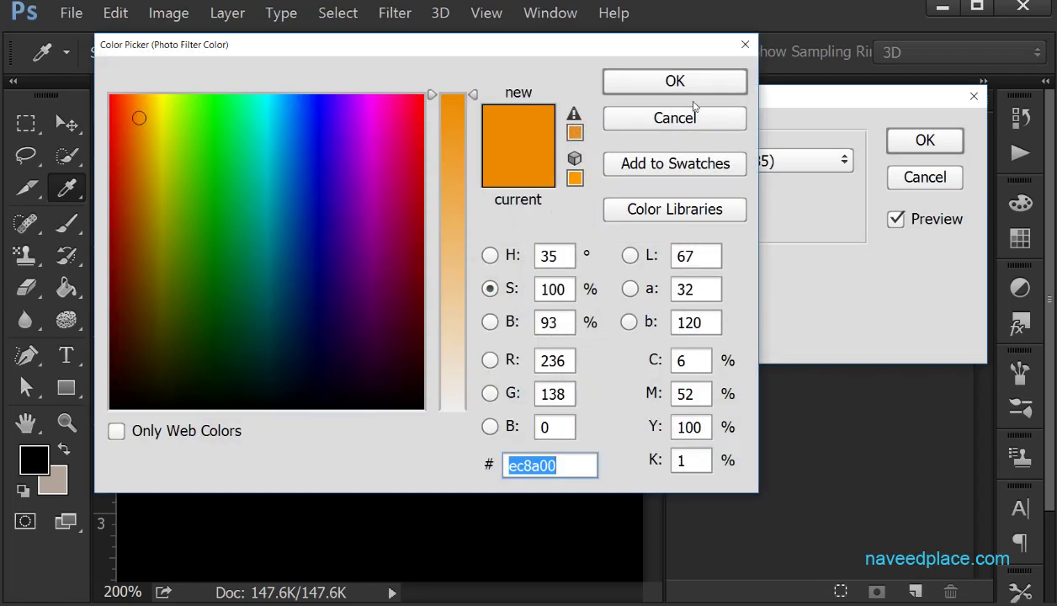
click(692, 92)
click(558, 207)
click(660, 212)
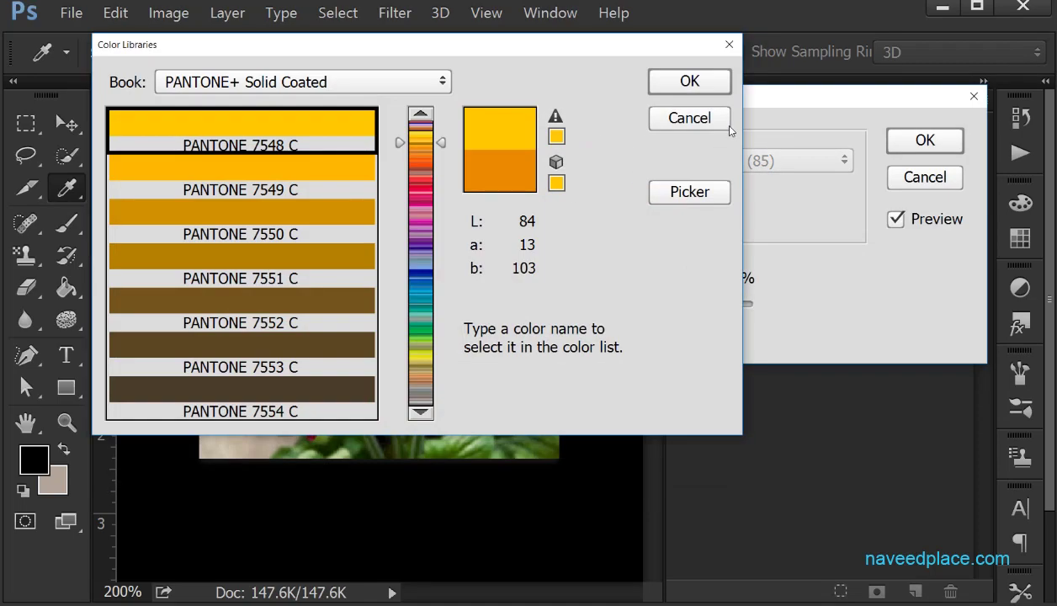
click(717, 127)
click(623, 209)
click(326, 160)
mouse_move(326, 160)
mouse_down()
mouse_move(127, 108)
mouse_move(361, 115)
mouse_move(401, 113)
mouse_move(409, 100)
mouse_move(263, 110)
mouse_move(322, 100)
mouse_up()
click(705, 84)
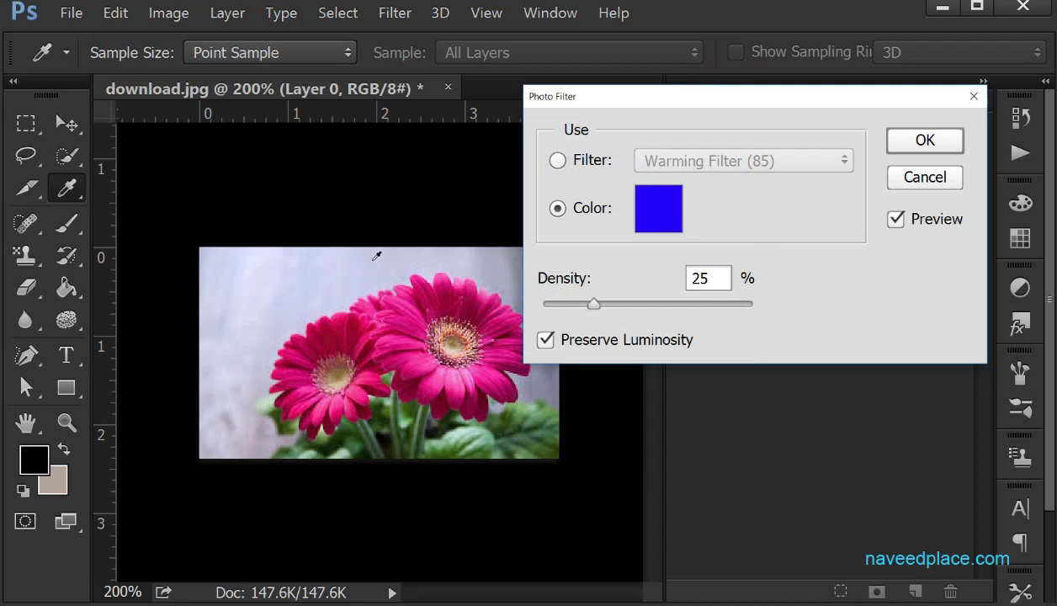
Compare the blue photo filter at densities of 1%, 52% and 100%, keeping the photo uncovered, and discard the adjustment.
drag(597, 306, 521, 301)
drag(691, 101, 803, 207)
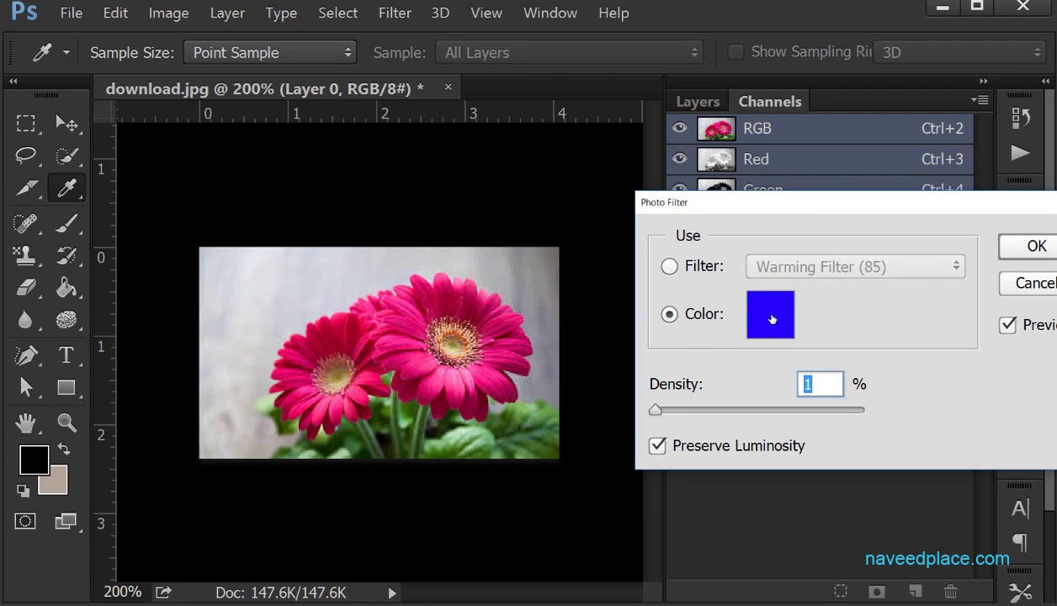
drag(661, 415, 873, 420)
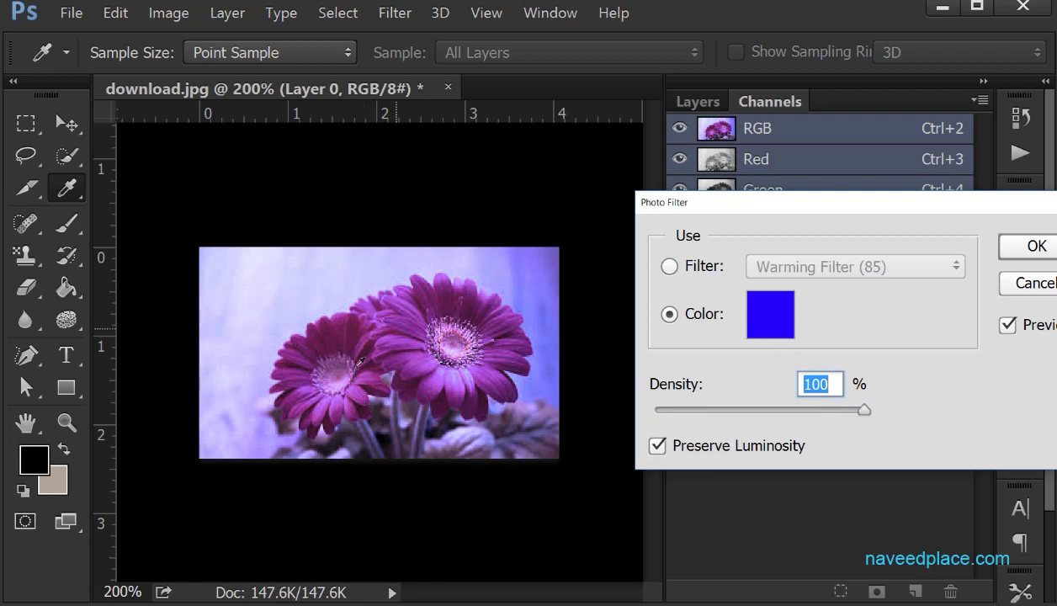
drag(860, 413, 656, 417)
click(762, 409)
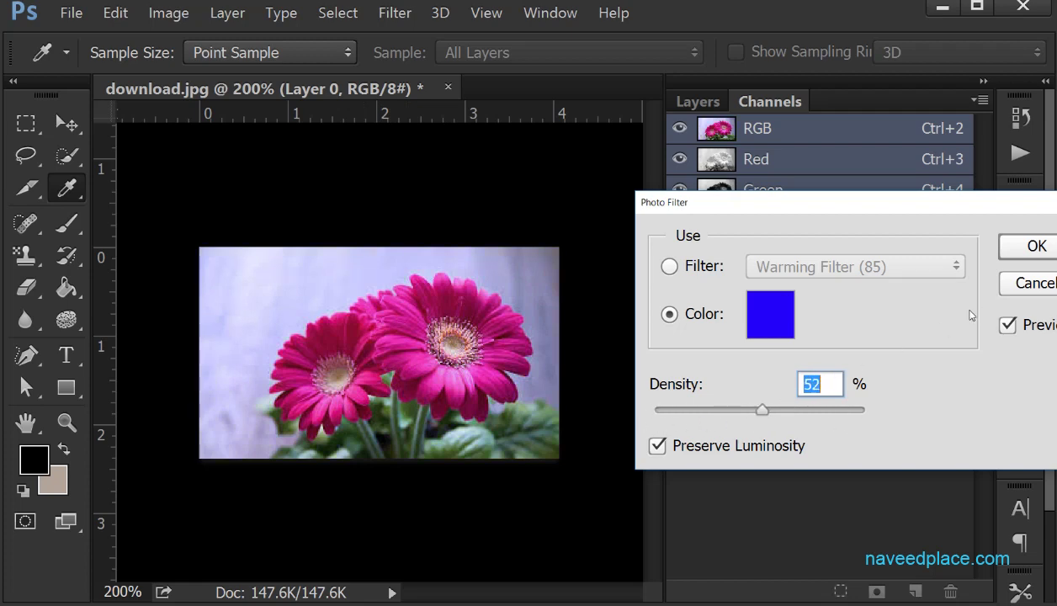
drag(760, 410, 630, 418)
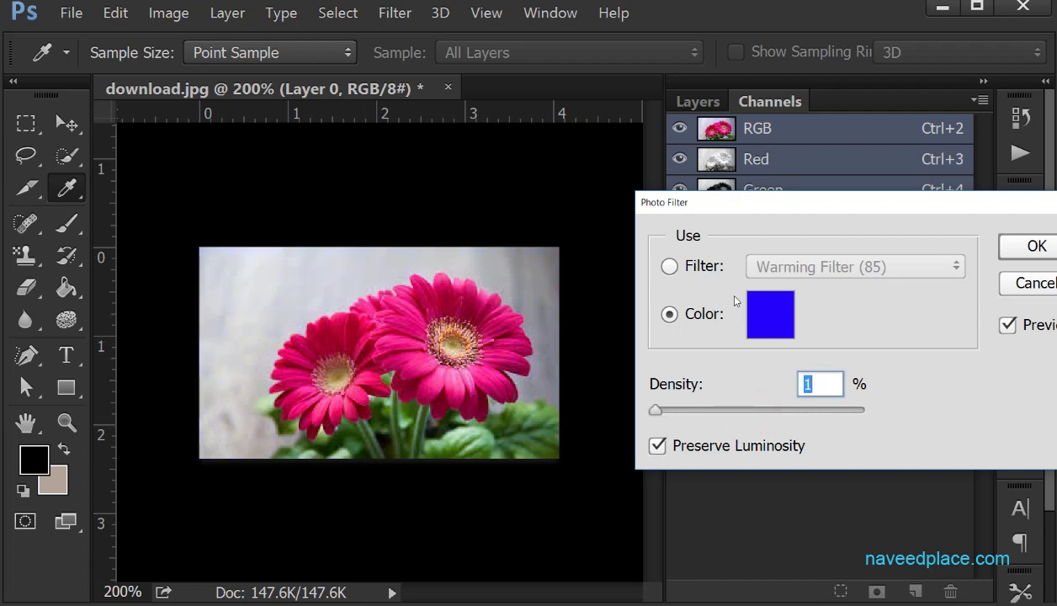
drag(664, 410, 914, 414)
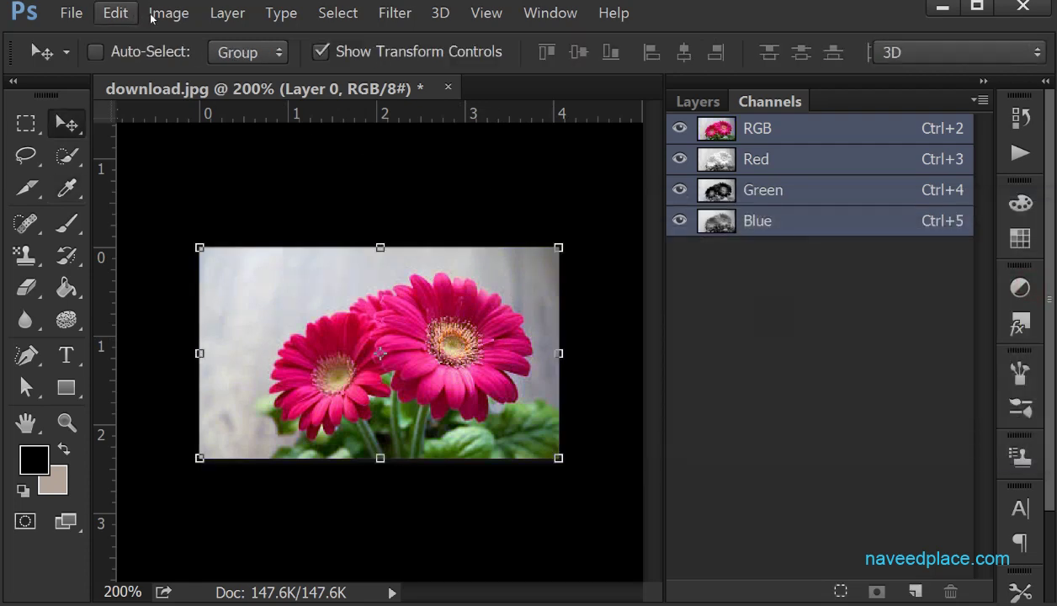
Try a Channel Mixer adjustment on the Red output channel with Red +160, Green -156, Blue -49 and Constant +7, and discard it.
click(168, 12)
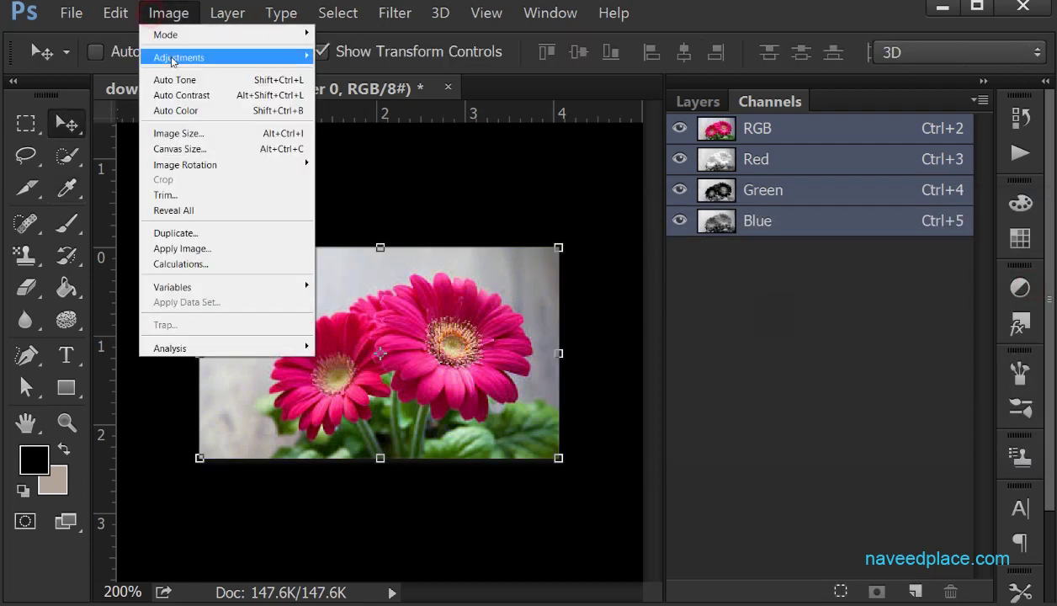
click(179, 57)
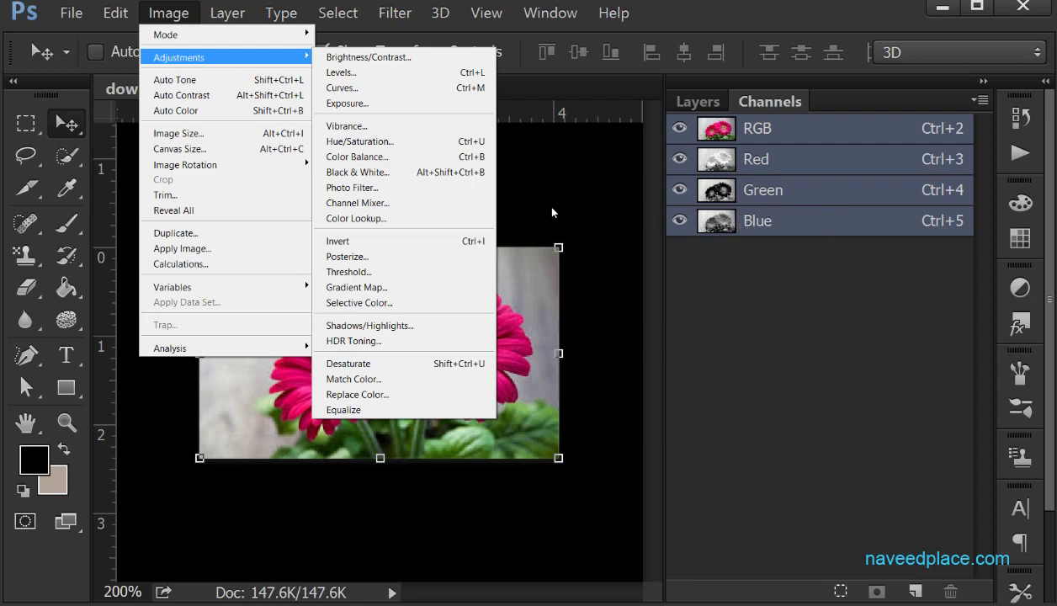
click(362, 206)
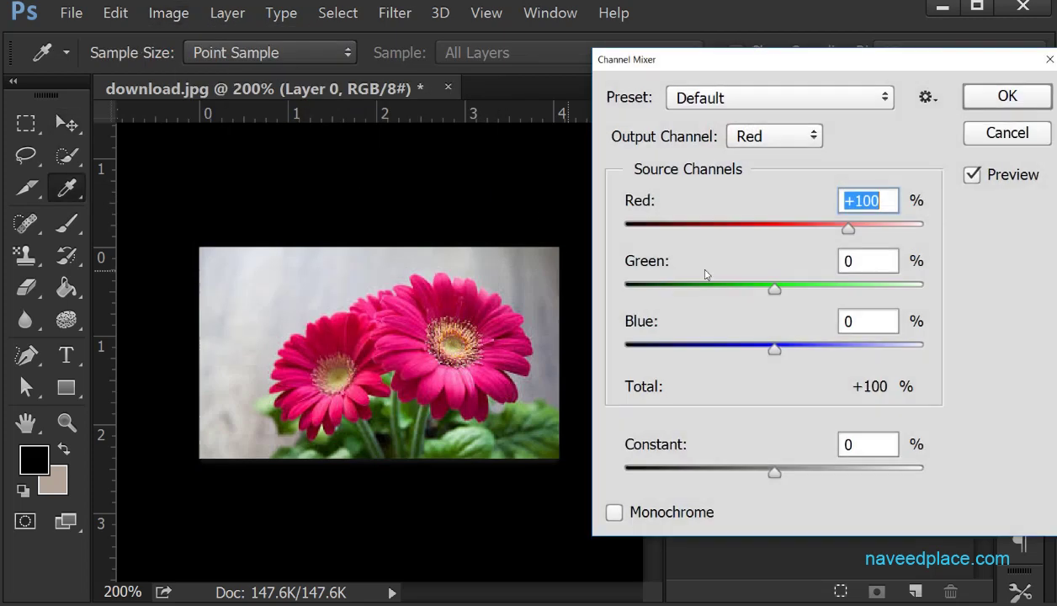
mouse_move(655, 67)
mouse_down()
mouse_move(574, 65)
mouse_move(603, 89)
mouse_move(734, 103)
mouse_move(686, 77)
mouse_move(653, 77)
mouse_up()
click(763, 148)
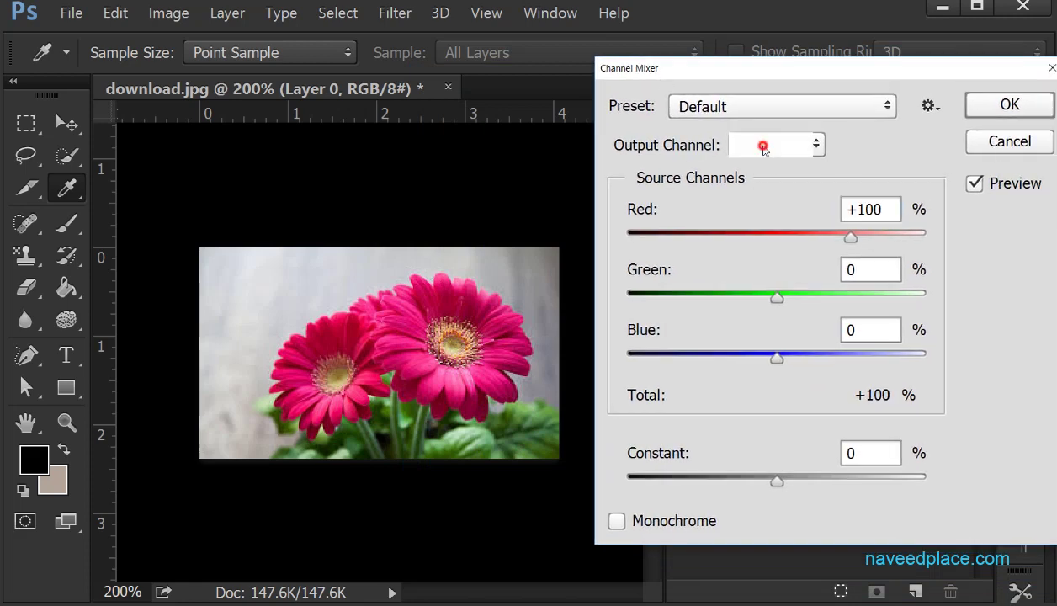
click(750, 168)
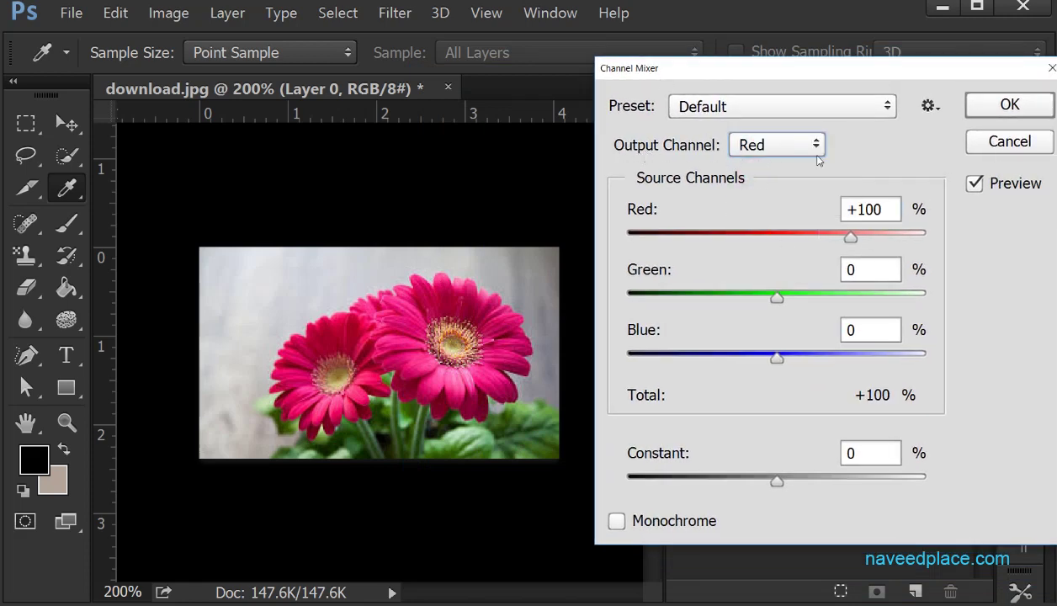
drag(852, 237, 896, 237)
drag(777, 297, 658, 297)
drag(777, 358, 739, 358)
mouse_move(777, 480)
mouse_down()
mouse_move(739, 493)
mouse_move(898, 499)
mouse_move(689, 484)
mouse_move(798, 484)
mouse_move(782, 484)
mouse_up()
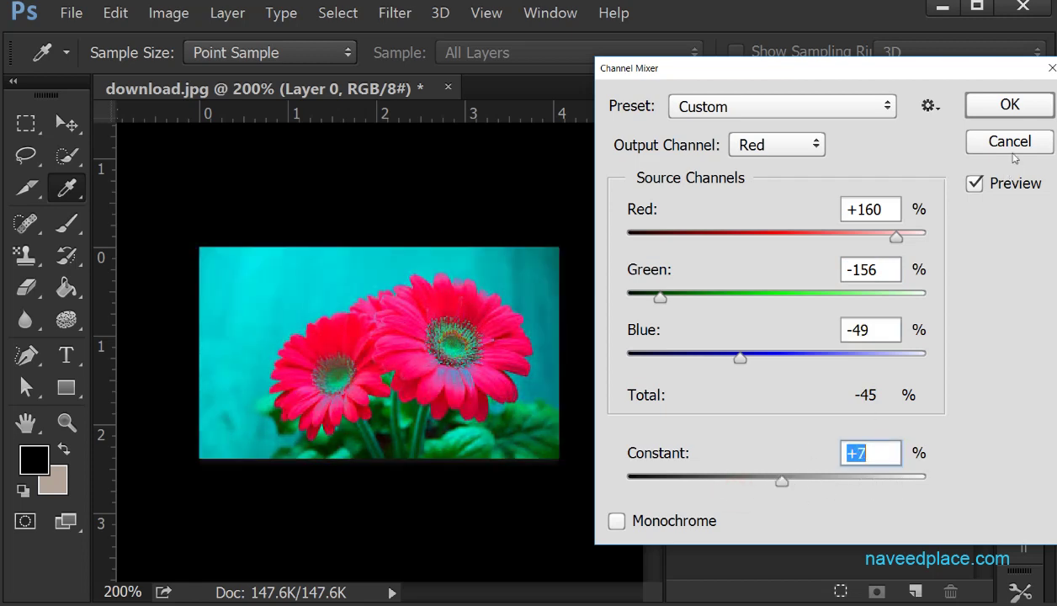
click(999, 143)
View the Color Lookup adjustment's options and leave without applying any.
click(168, 13)
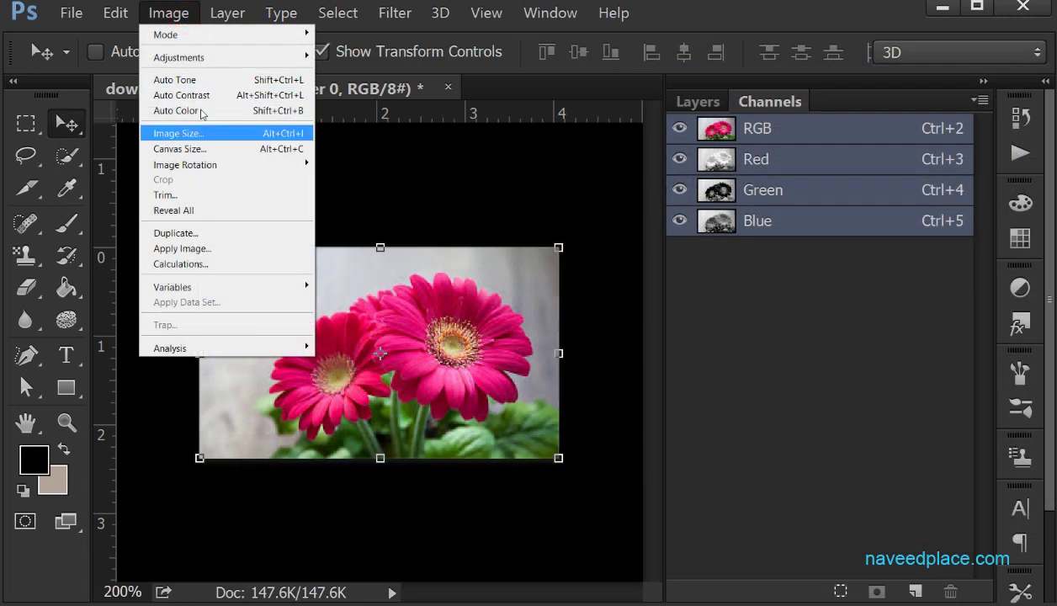
mouse_move(215, 64)
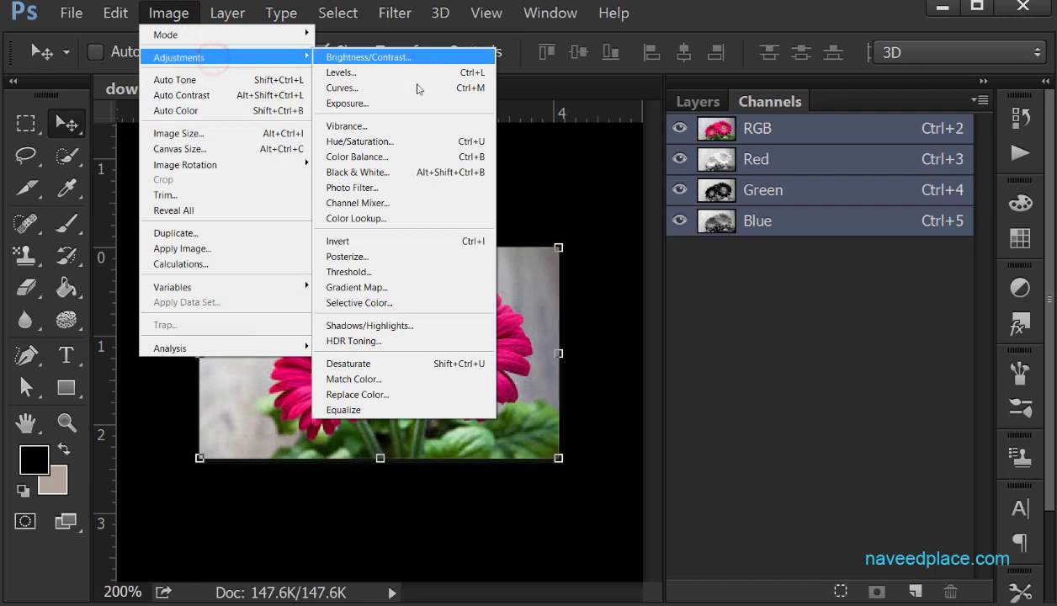
click(418, 218)
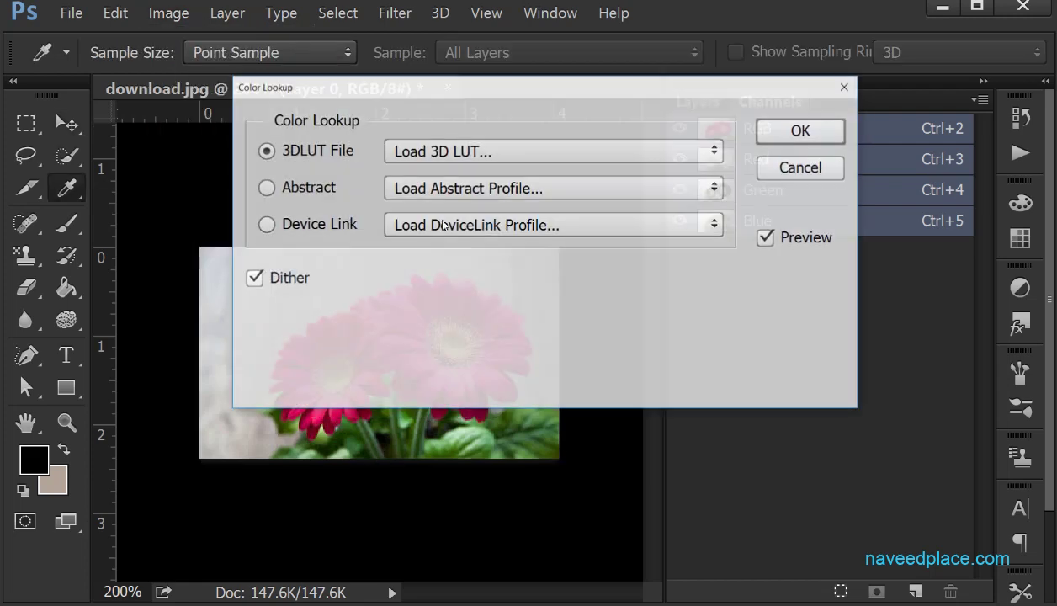
click(781, 167)
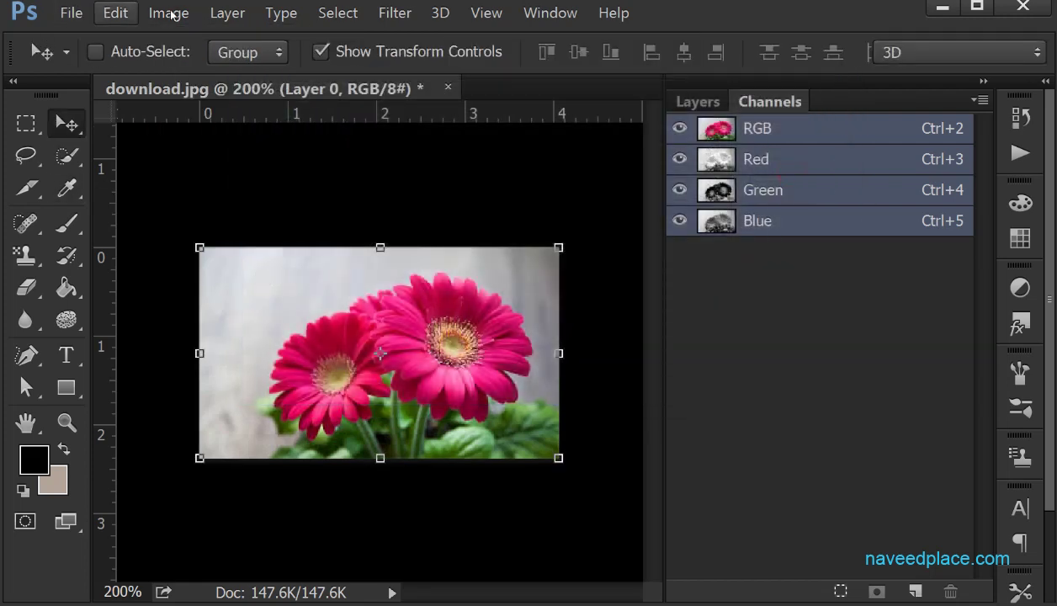
Invert the photo's colors and invert them back, doing this twice.
click(168, 13)
click(191, 56)
click(345, 241)
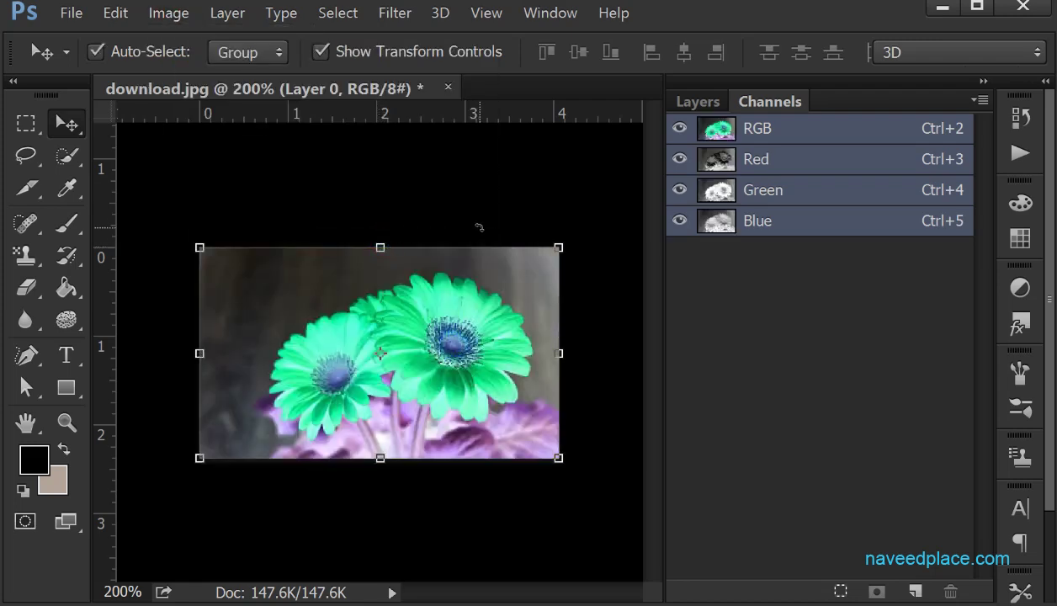
key(ctrl+i)
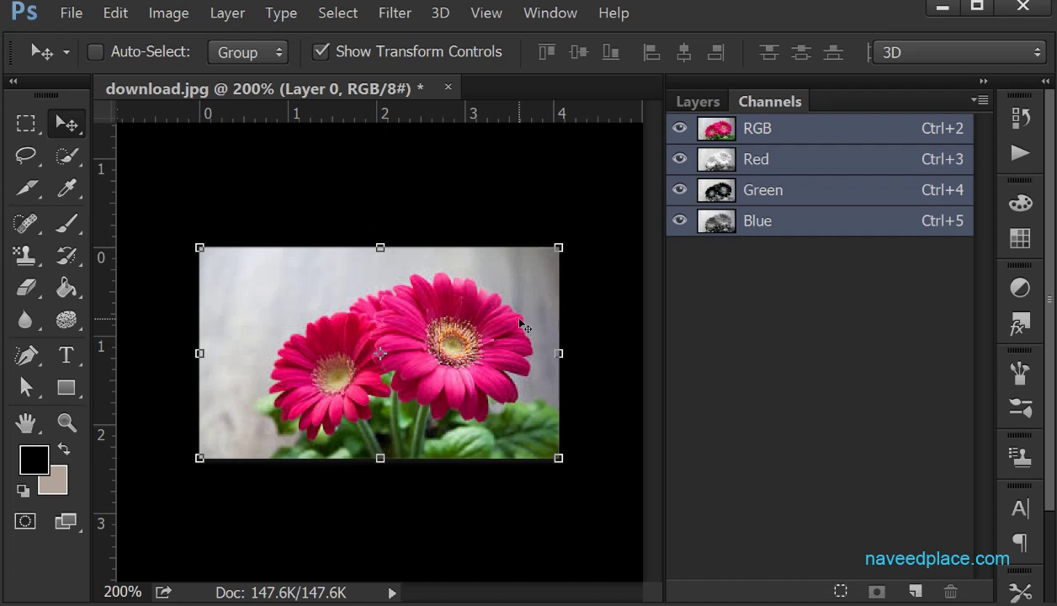
click(153, 18)
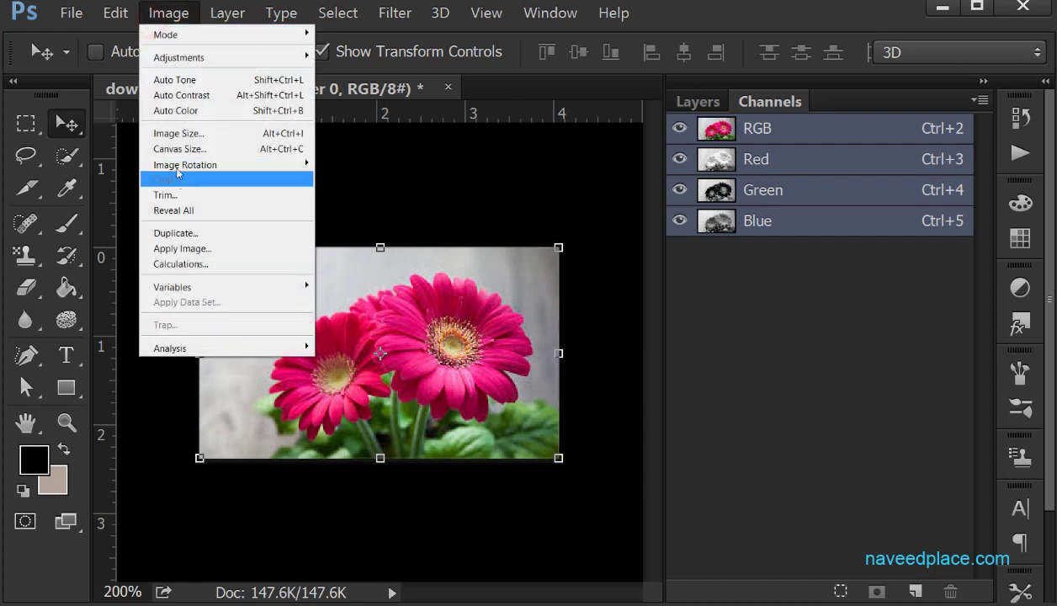
mouse_move(179, 57)
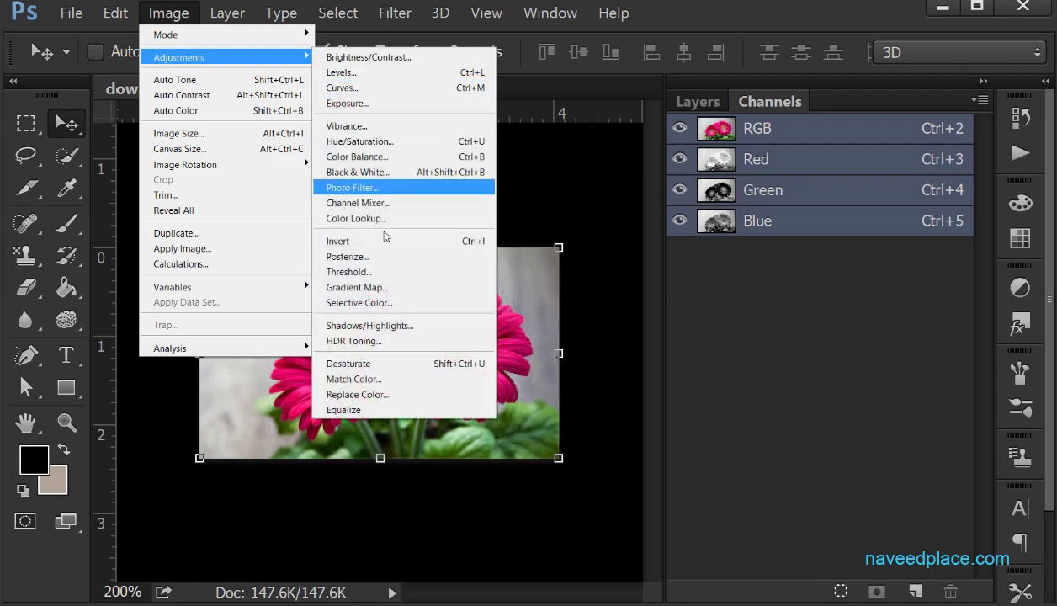
click(389, 242)
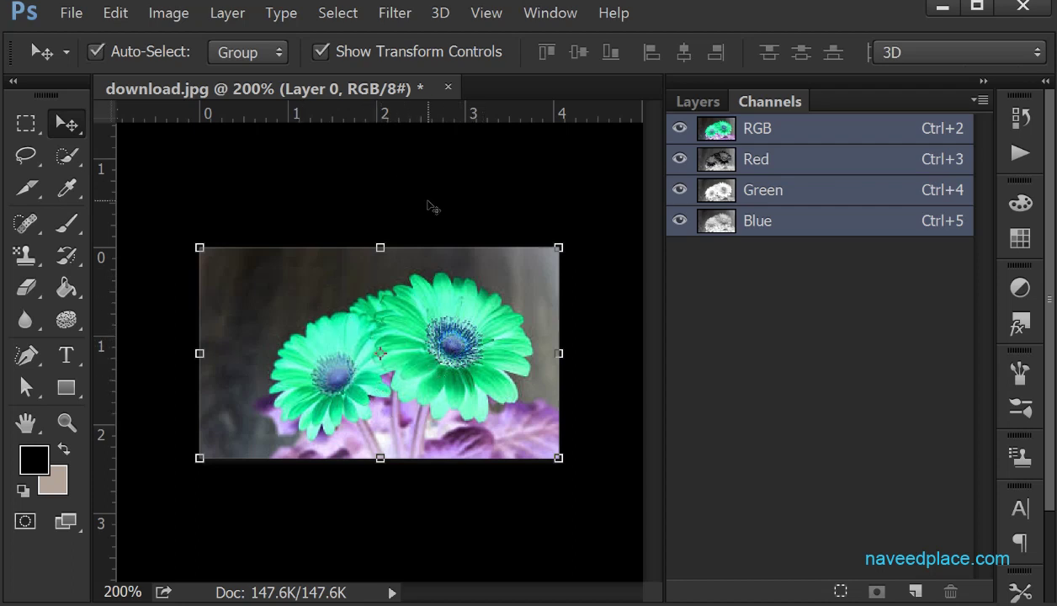
key(ctrl+i)
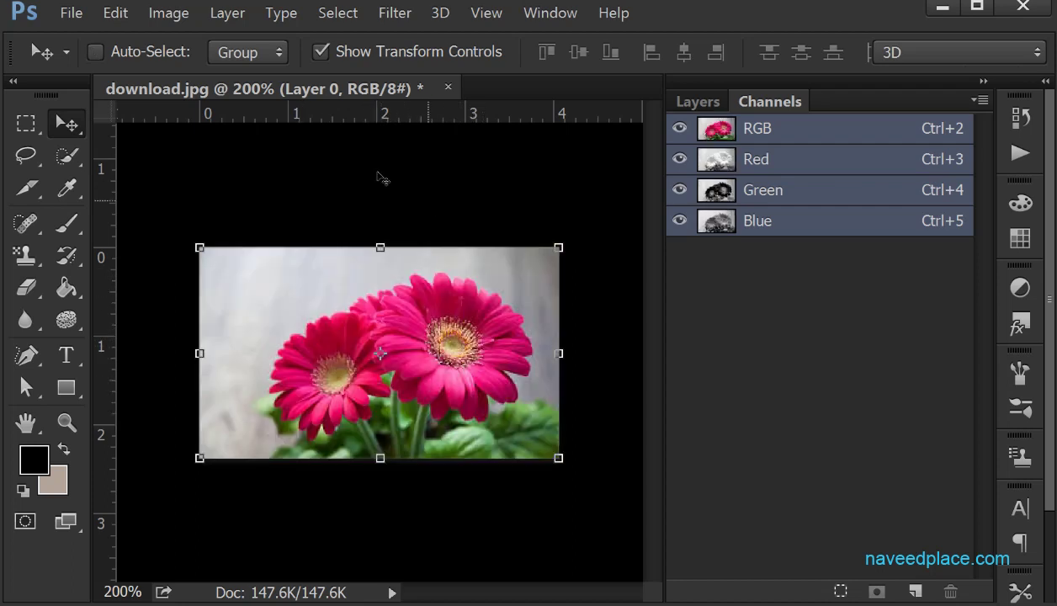
Try a Posterize adjustment with a changed number of levels, and discard it.
click(169, 13)
click(178, 57)
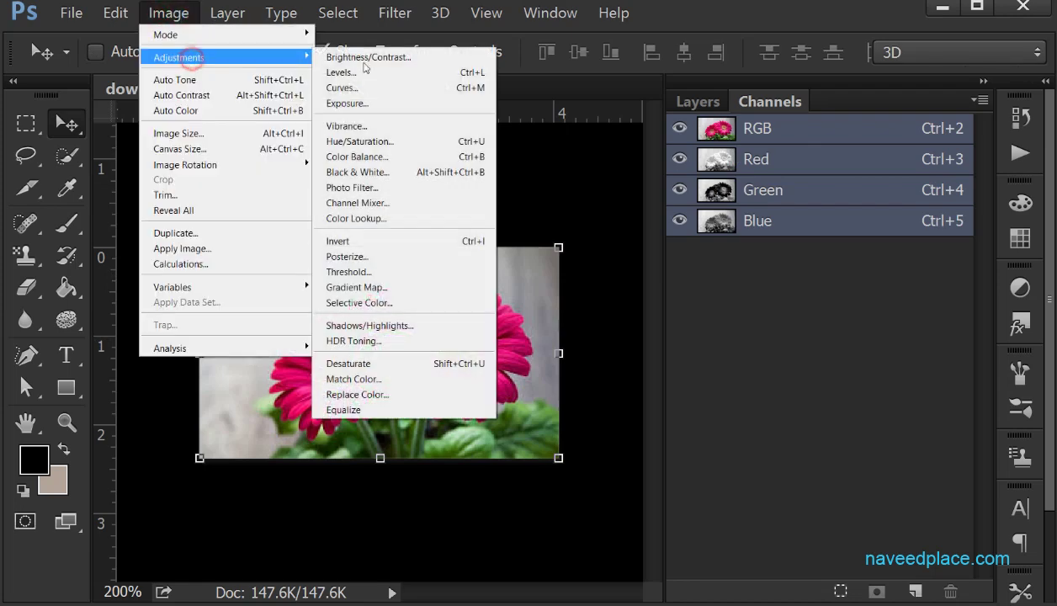
click(378, 256)
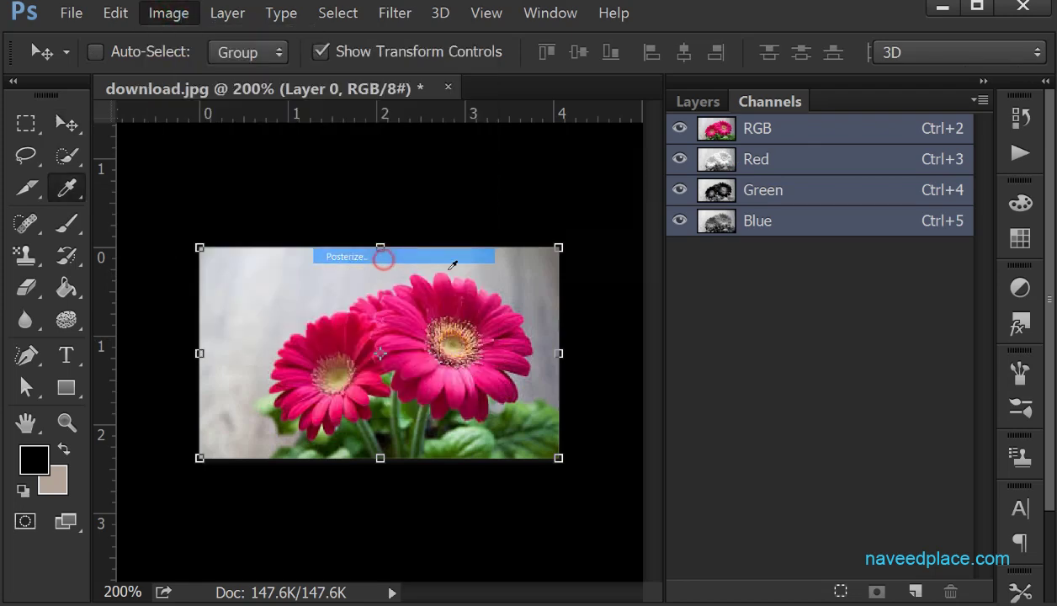
drag(506, 219, 720, 216)
click(894, 227)
Try a Threshold adjustment at level 93 on the photo, and discard it.
click(169, 12)
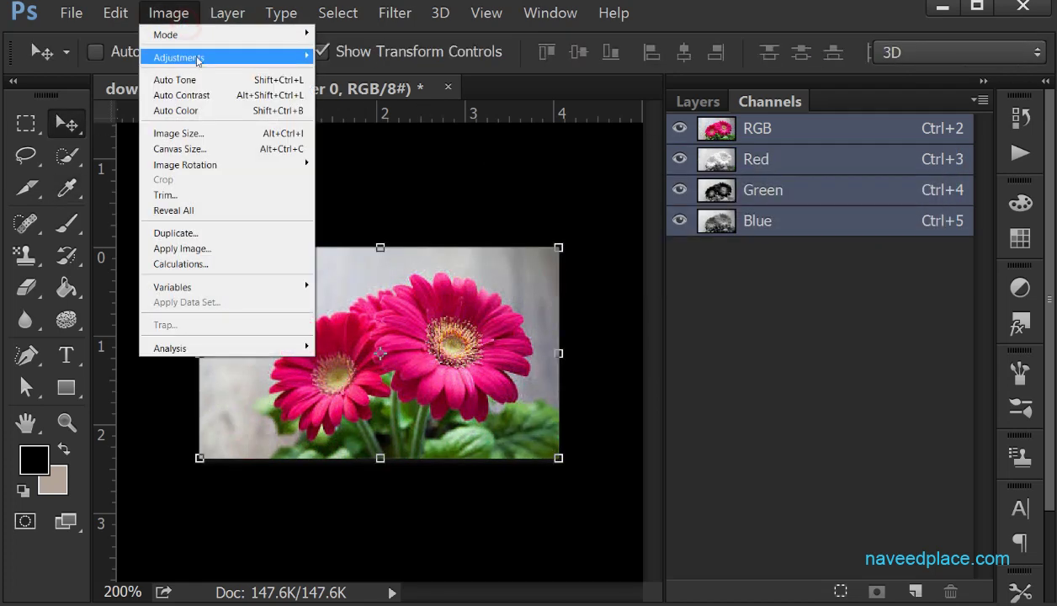
mouse_move(193, 57)
click(403, 275)
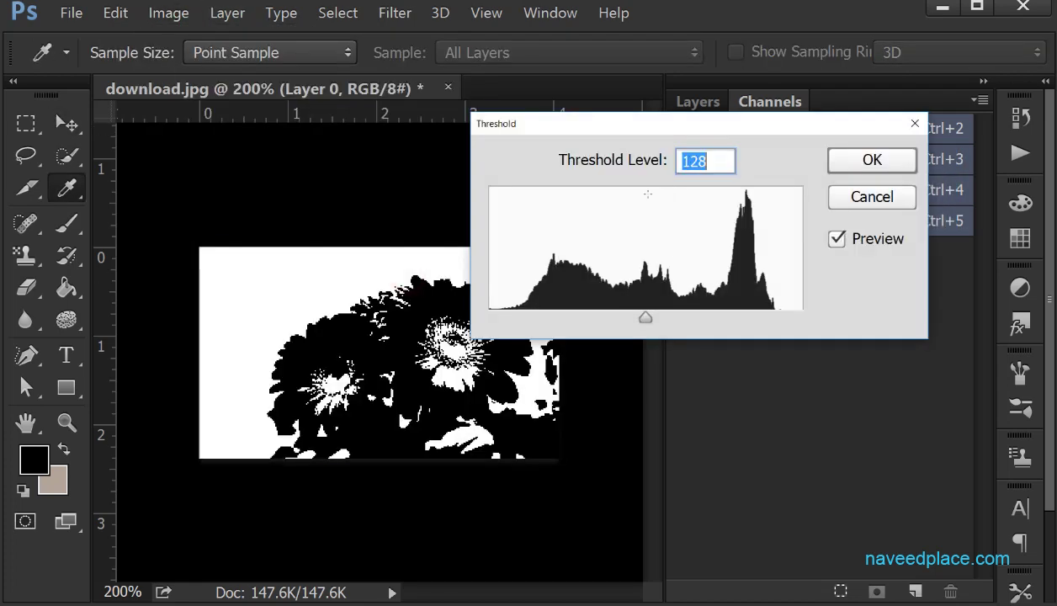
drag(646, 317, 605, 313)
drag(608, 123, 731, 224)
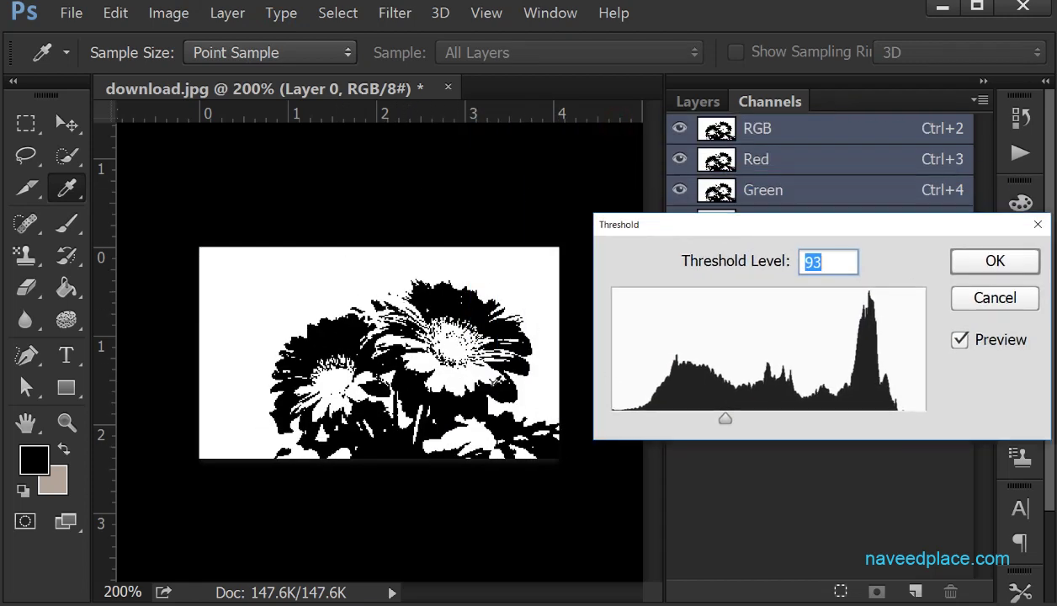
click(957, 292)
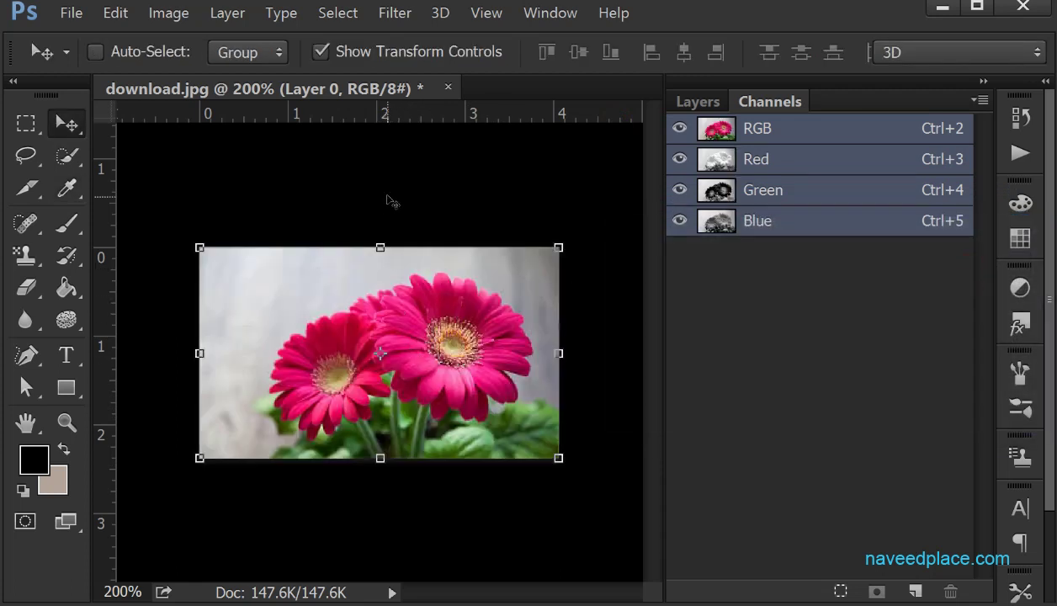
Try a Gradient Map adjustment with a green, pink and cream gradient and Reverse on, and discard it.
click(168, 13)
mouse_move(198, 63)
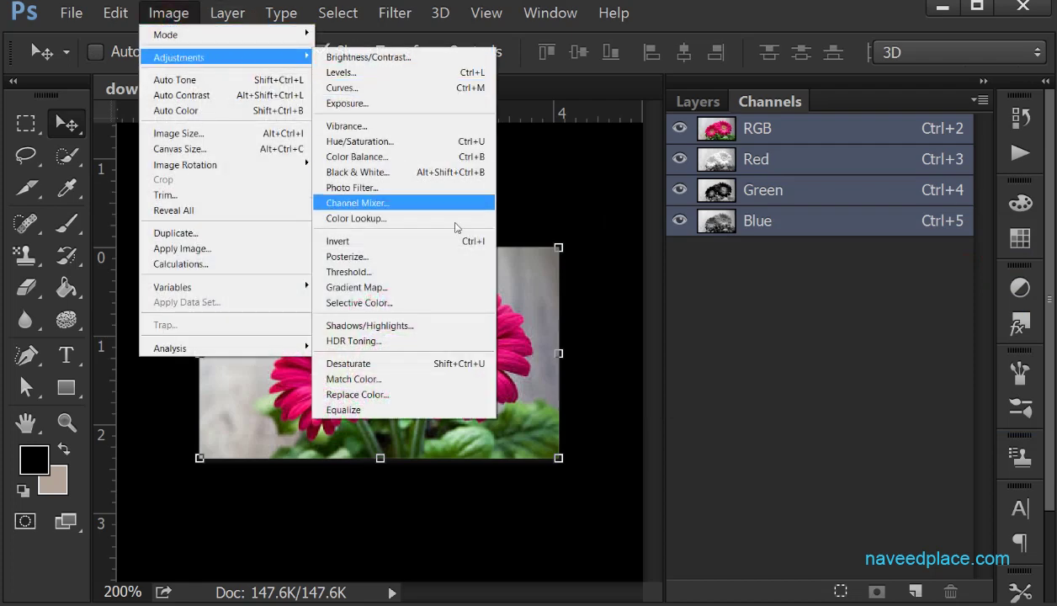
click(411, 290)
click(526, 284)
click(525, 313)
click(677, 202)
click(439, 77)
click(398, 78)
click(757, 47)
click(540, 281)
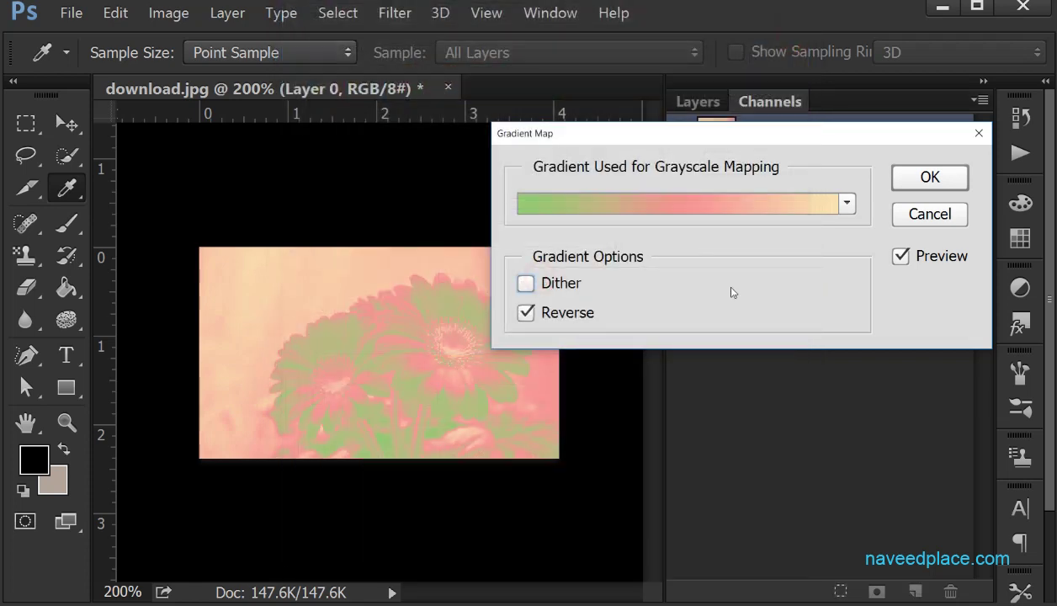
click(967, 217)
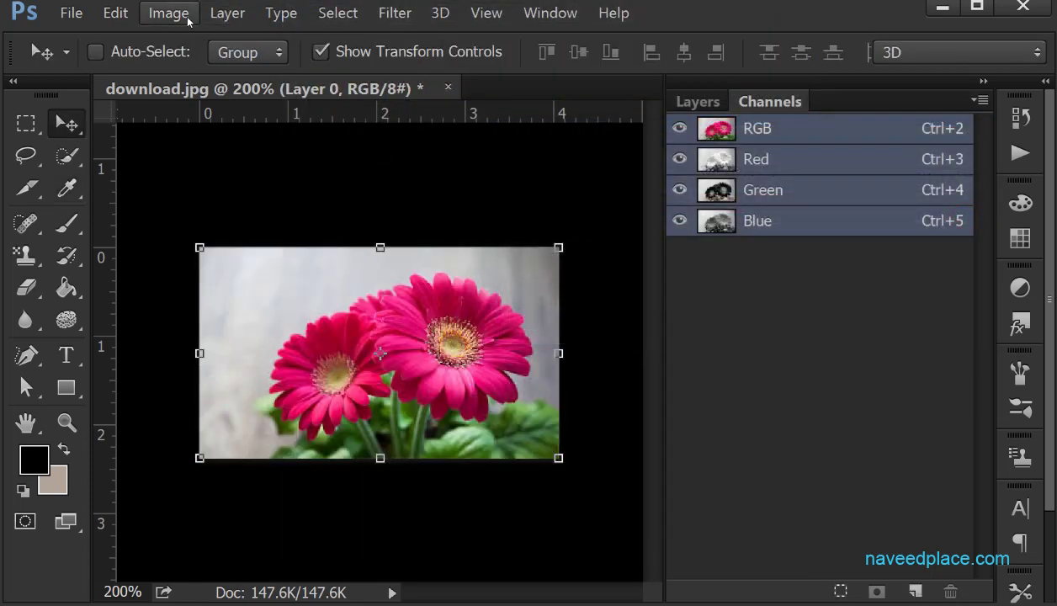
Open a Selective Color adjustment and try changed Cyan and Magenta amounts for the Reds.
click(172, 13)
mouse_move(240, 57)
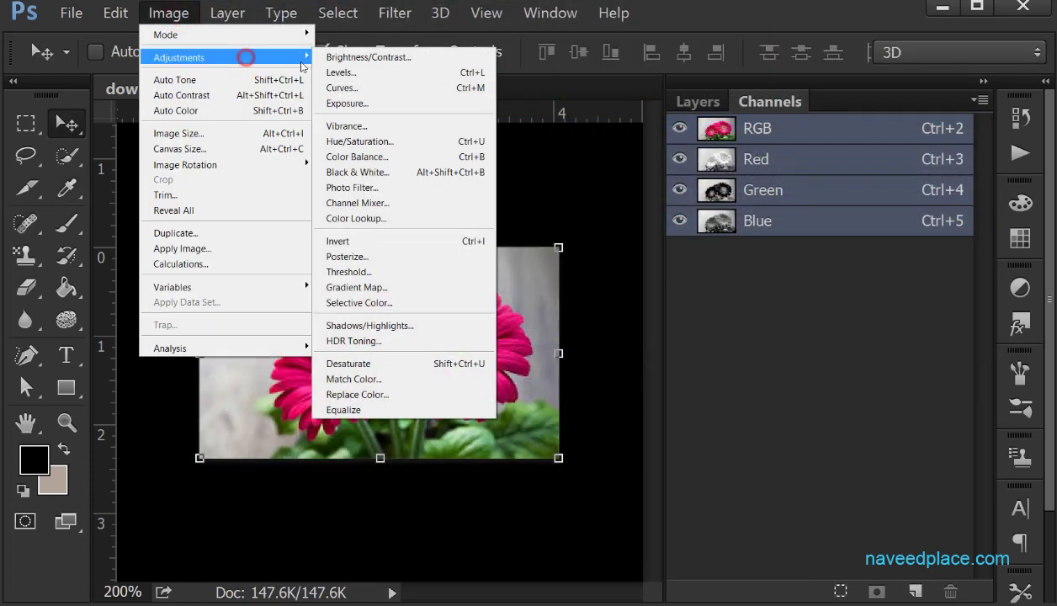
click(375, 303)
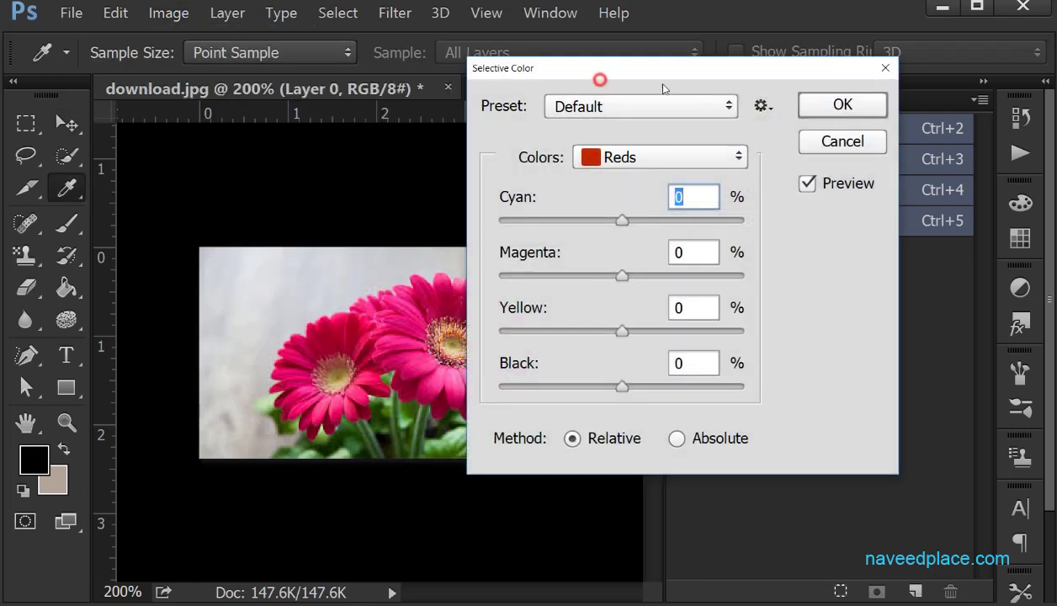
drag(632, 70, 724, 91)
drag(708, 246, 695, 244)
click(673, 298)
Try Selective Color on the Yellows with Cyan +41, Yellow +100, Magenta at +13 and lower, and the Absolute method, and discard it.
click(689, 180)
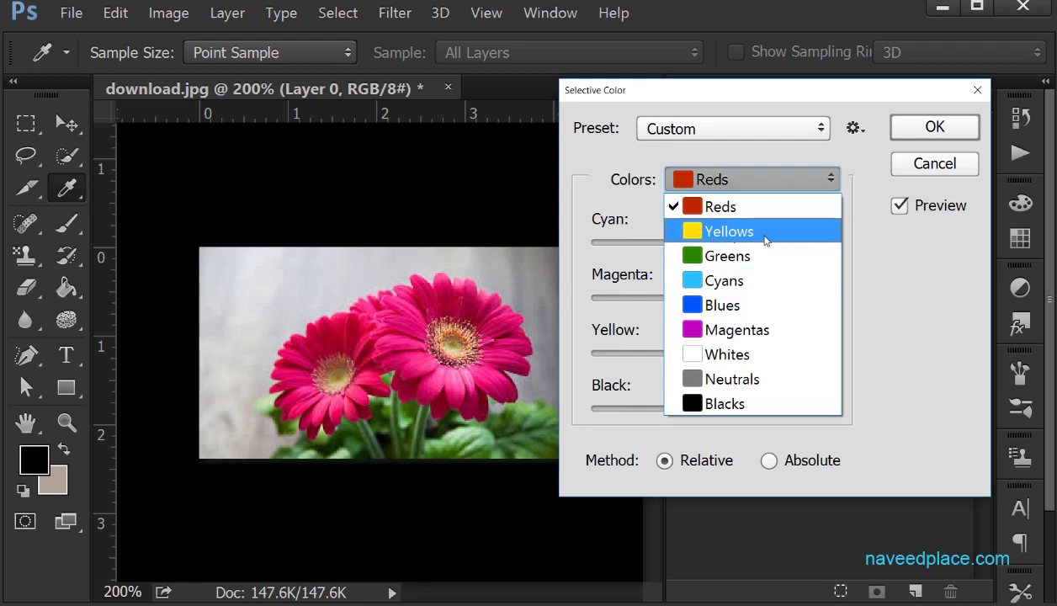
click(729, 233)
drag(716, 244, 764, 243)
drag(715, 298, 729, 298)
drag(708, 354, 882, 371)
click(783, 462)
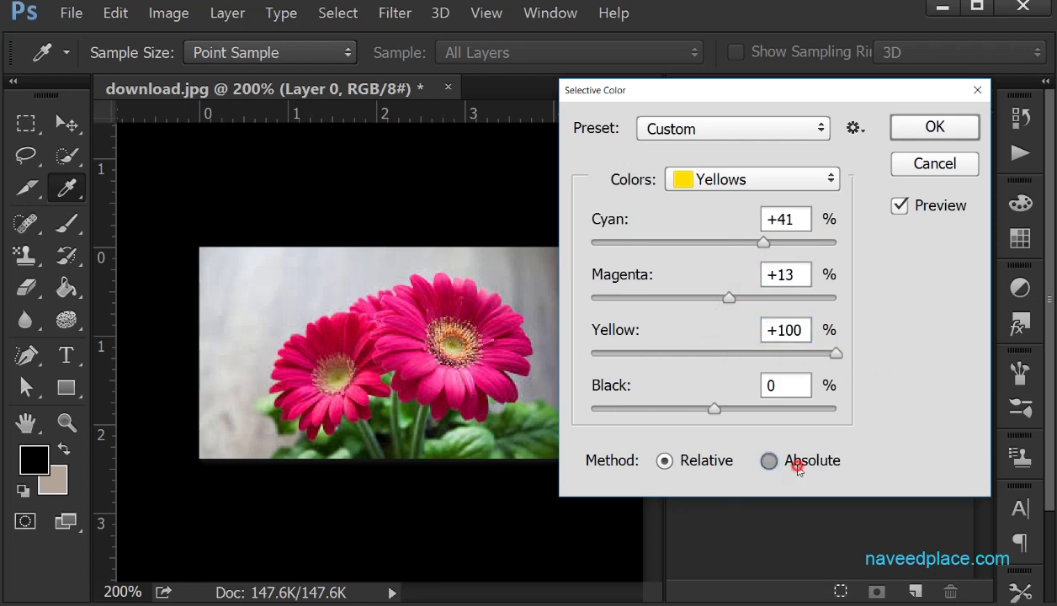
drag(729, 298, 613, 298)
click(896, 173)
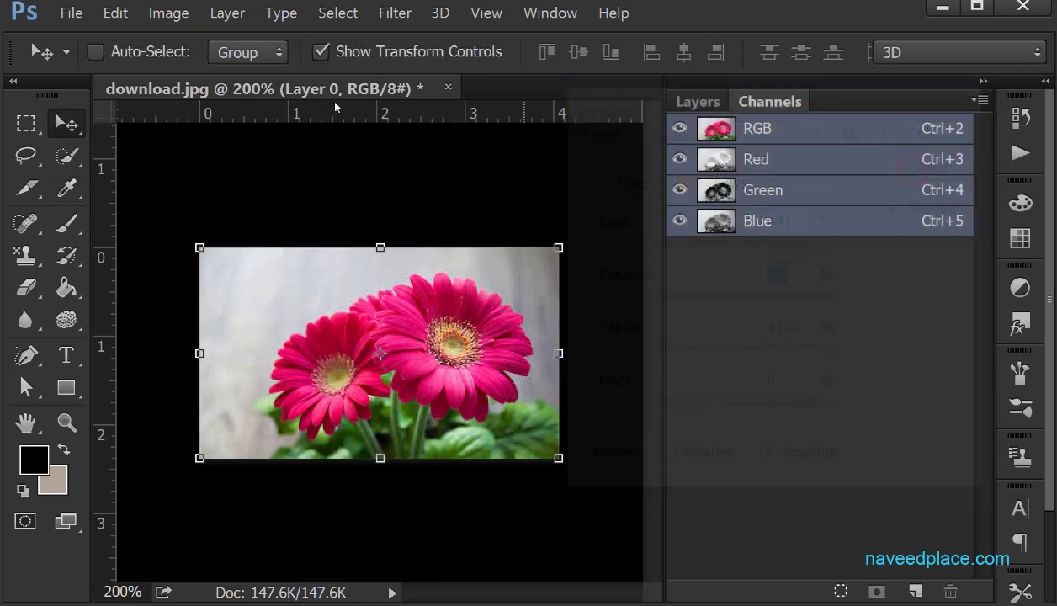
Try a Shadows/Highlights adjustment with Shadows at 82% and Highlights at 50%, and discard it.
click(171, 12)
mouse_move(207, 63)
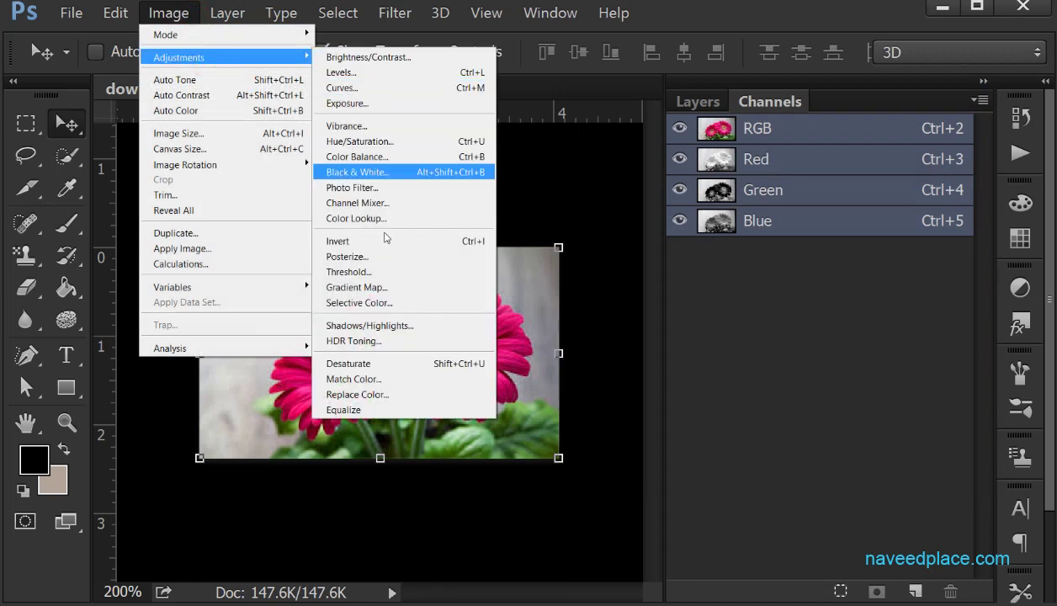
click(415, 325)
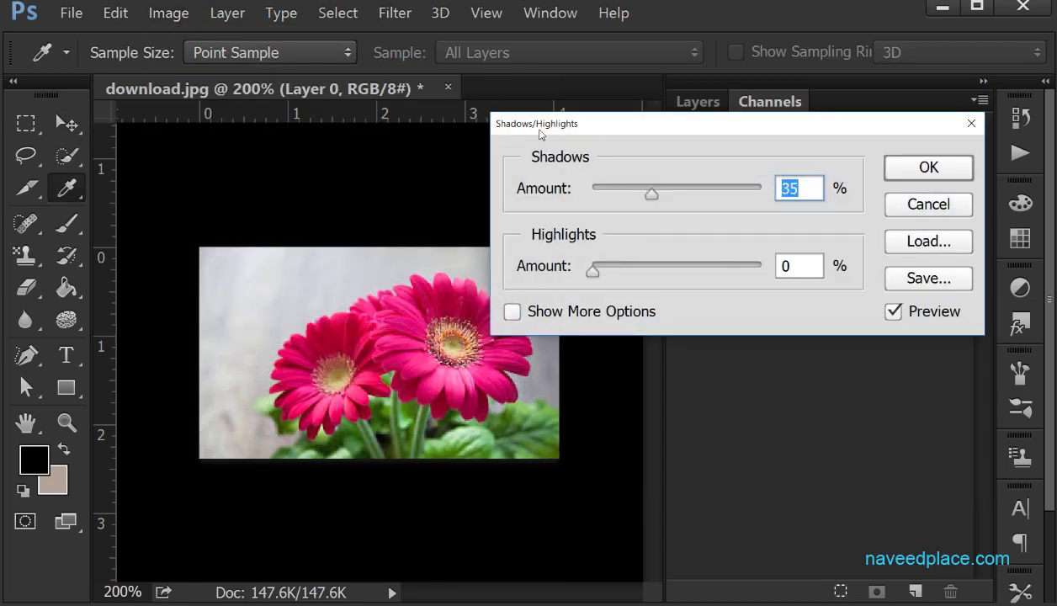
drag(655, 194, 730, 193)
drag(693, 128, 833, 149)
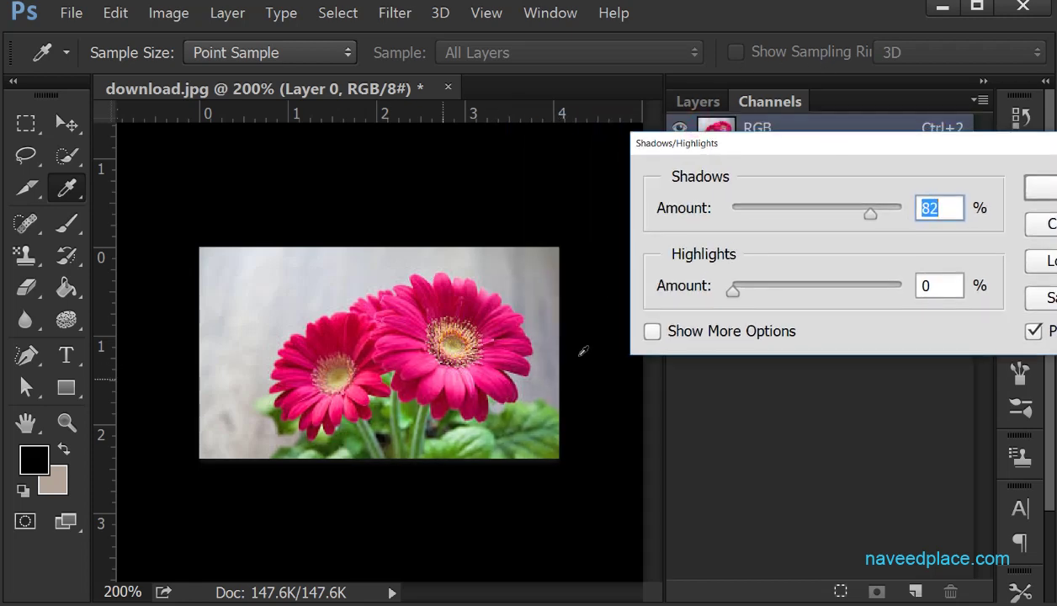
drag(734, 292, 818, 290)
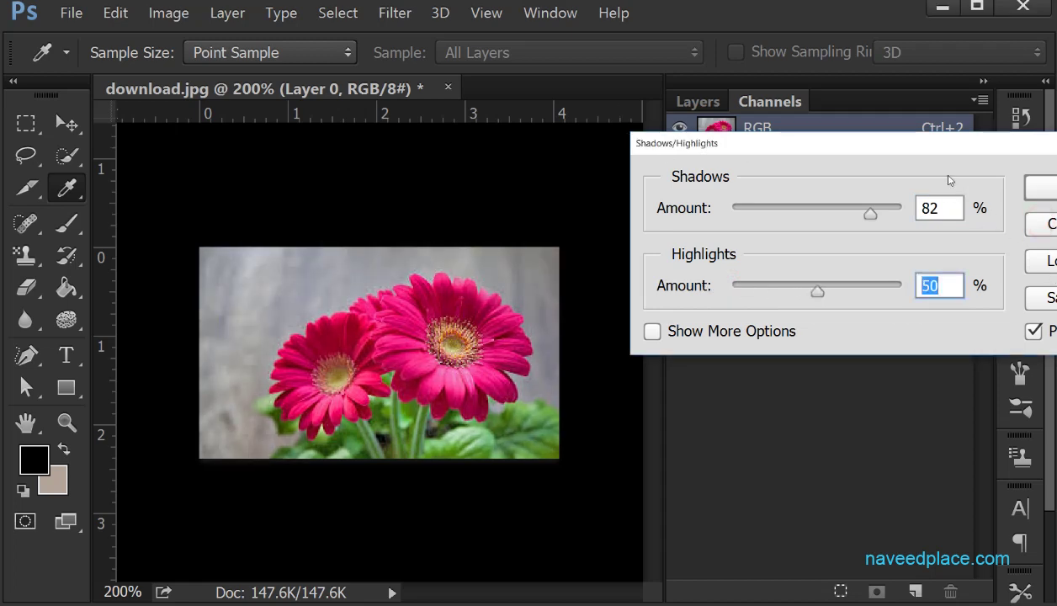
drag(814, 147, 621, 147)
click(872, 187)
key(v)
Desaturate the photo and undo it, doing this twice.
click(171, 12)
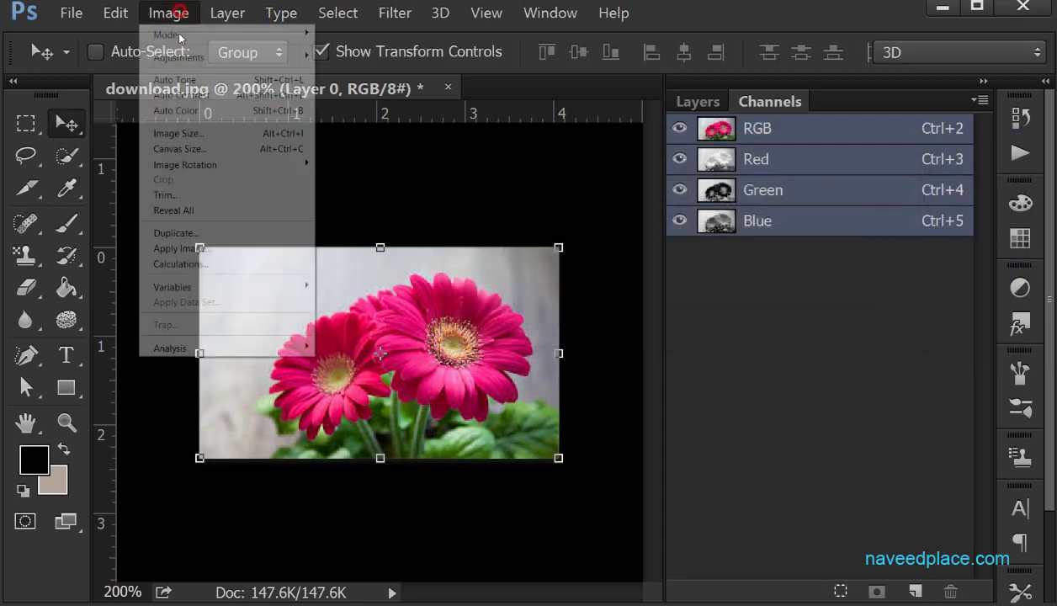
mouse_move(221, 58)
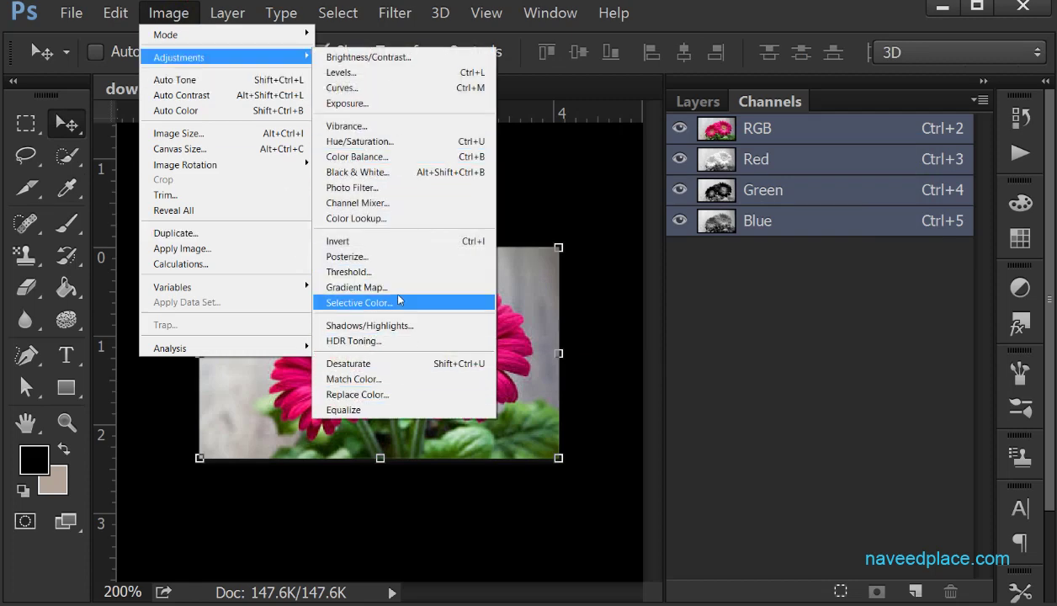
click(376, 364)
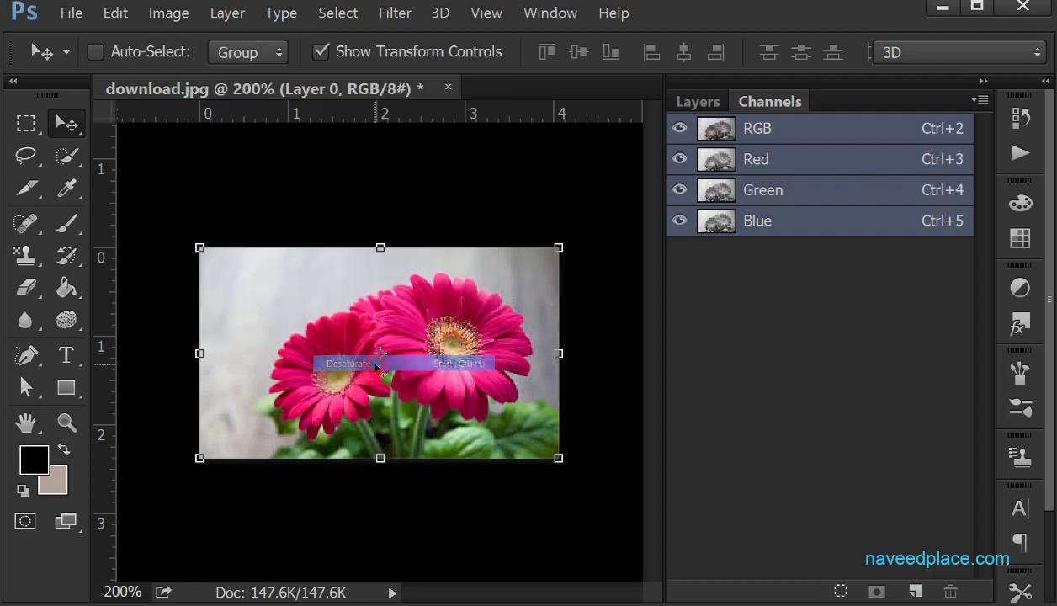
key(ctrl+z)
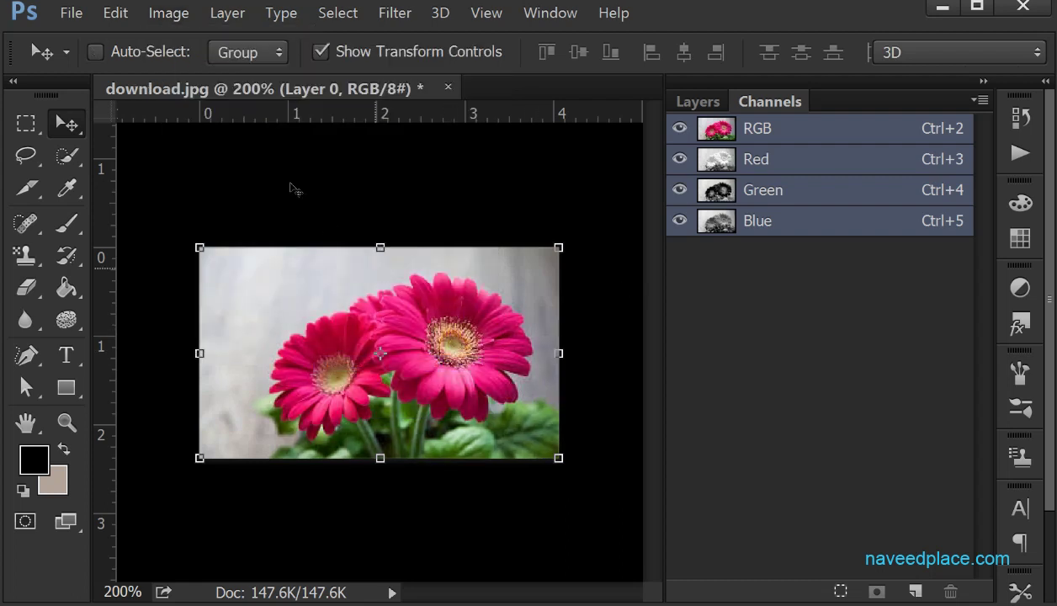
click(181, 13)
mouse_move(202, 57)
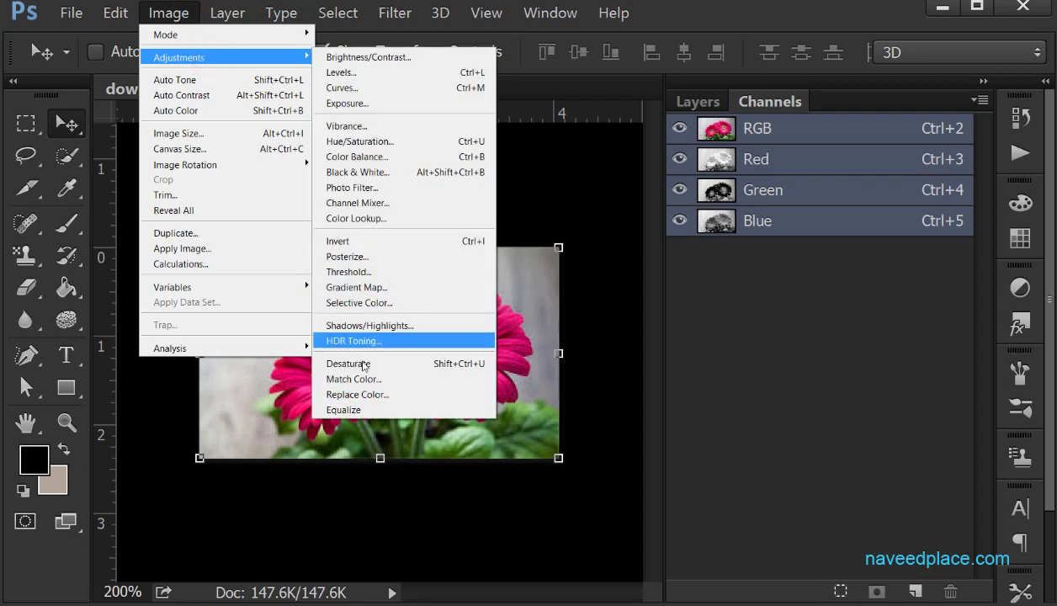
click(386, 364)
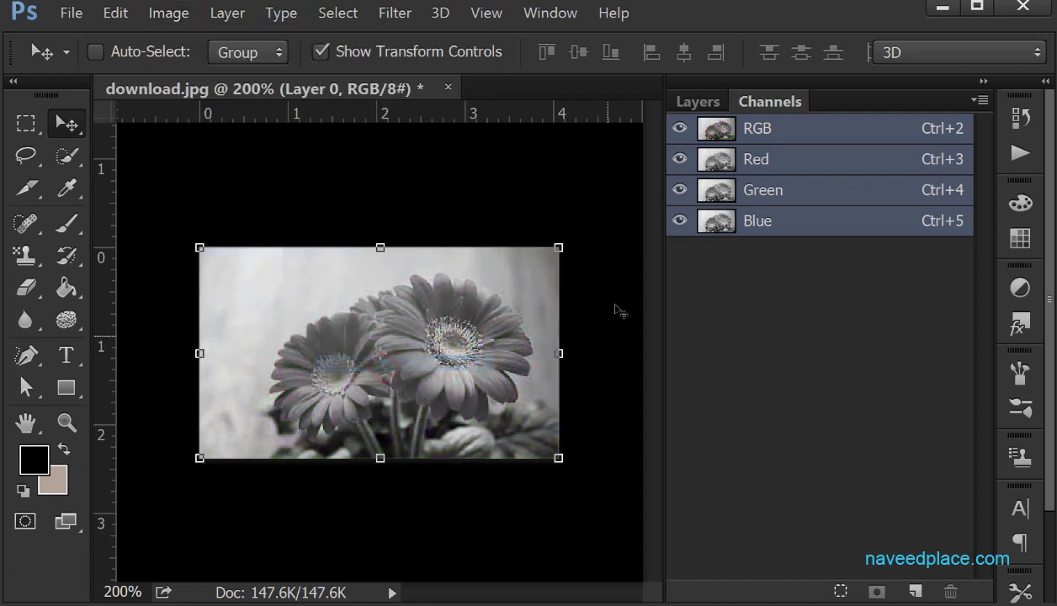
key(ctrl+z)
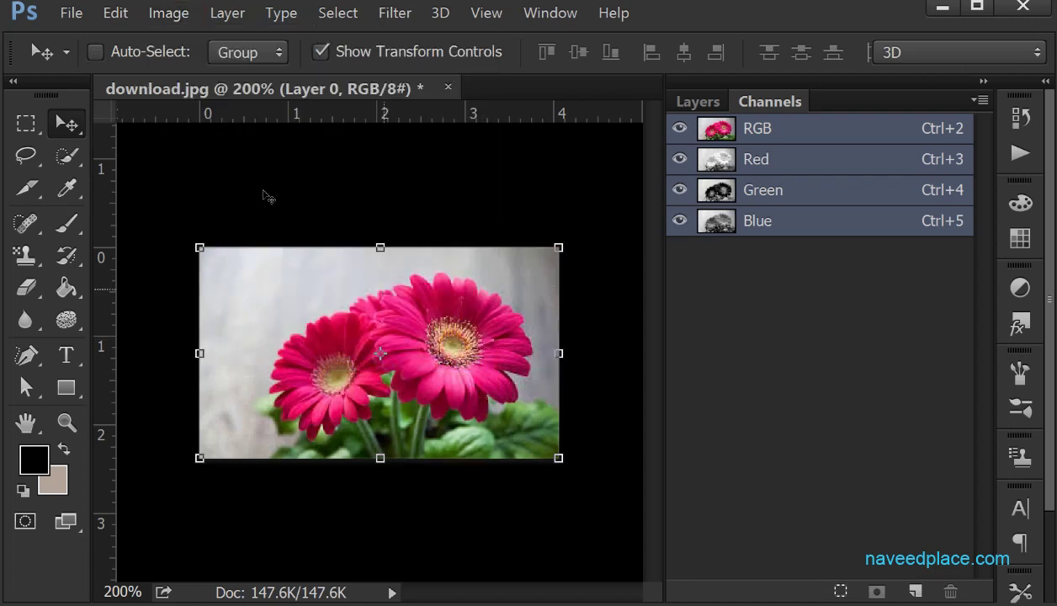
Try a Match Color adjustment with changed Luminance, Color Intensity and Fade, and revert it.
click(168, 13)
mouse_move(203, 56)
click(413, 380)
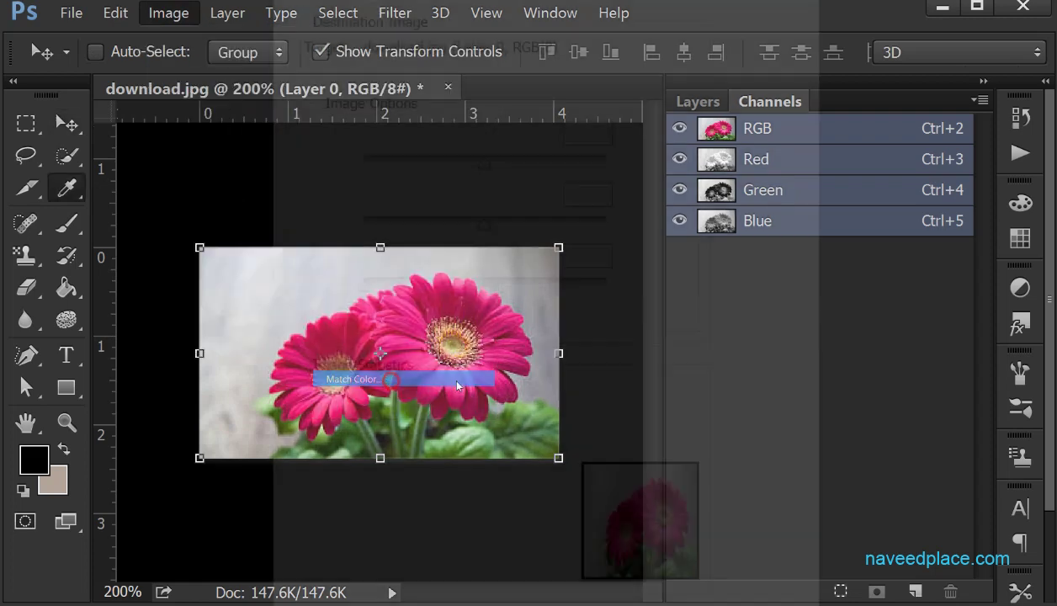
drag(468, 149, 413, 146)
drag(437, 222, 532, 222)
drag(382, 281, 476, 286)
click(375, 280)
click(420, 280)
click(781, 21)
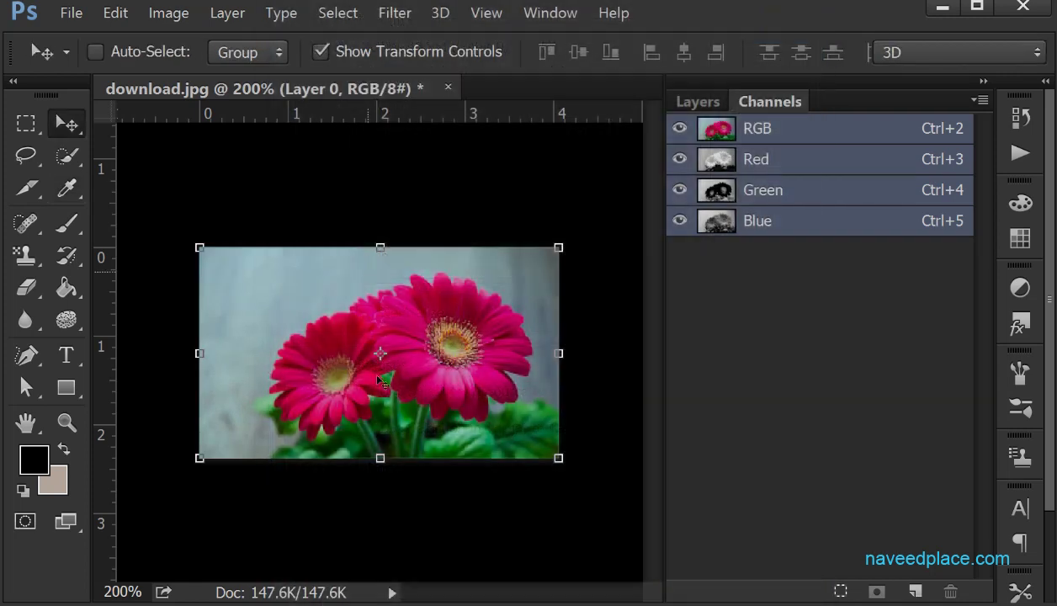
Start a Replace Color adjustment on the pink petals with Fuzziness 182 and Hue +114, and sample a deeper petal pink.
click(182, 17)
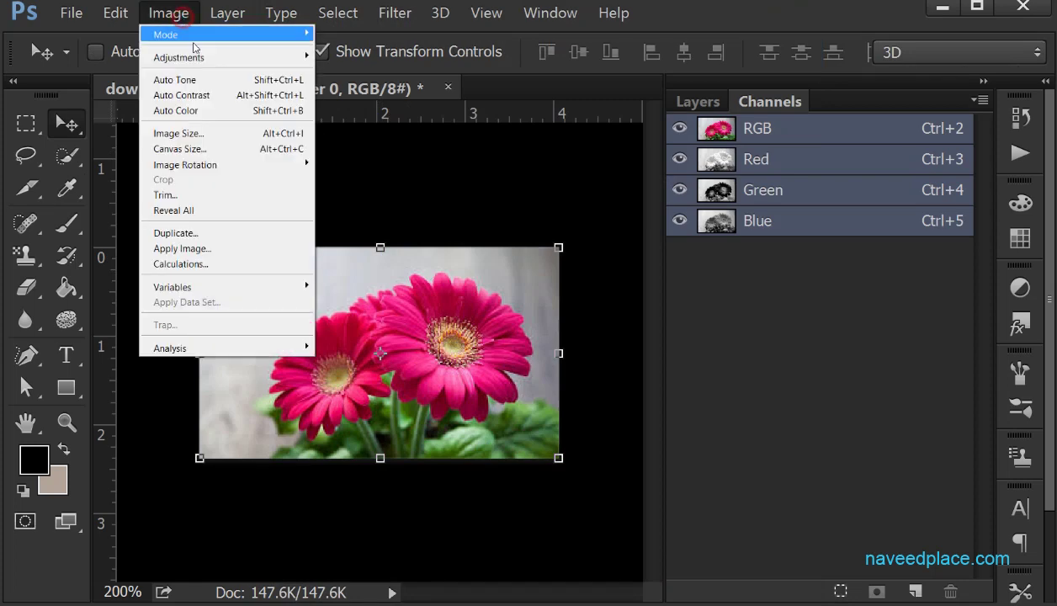
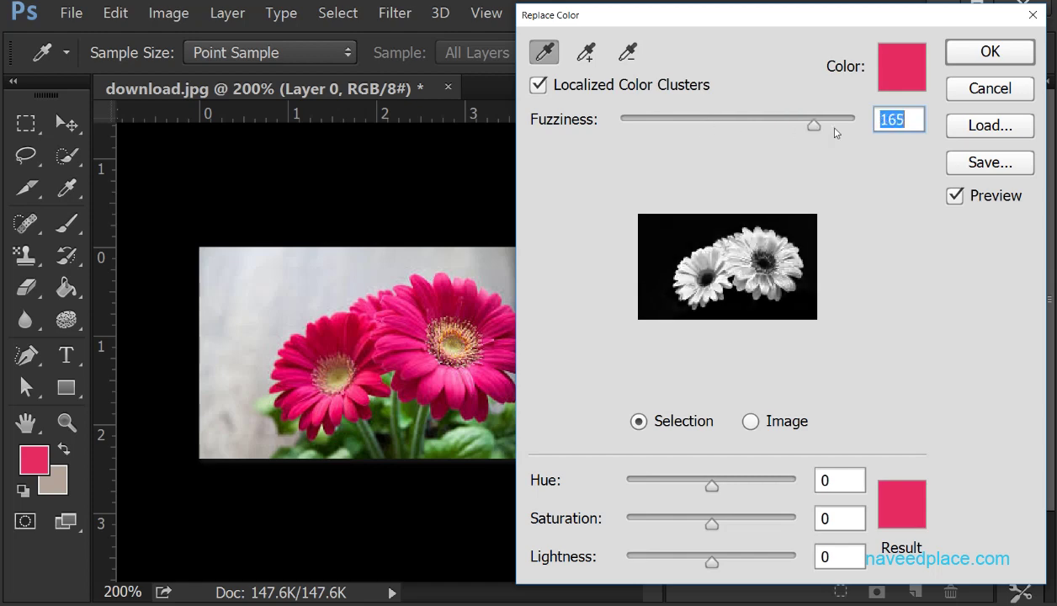
drag(711, 485, 764, 487)
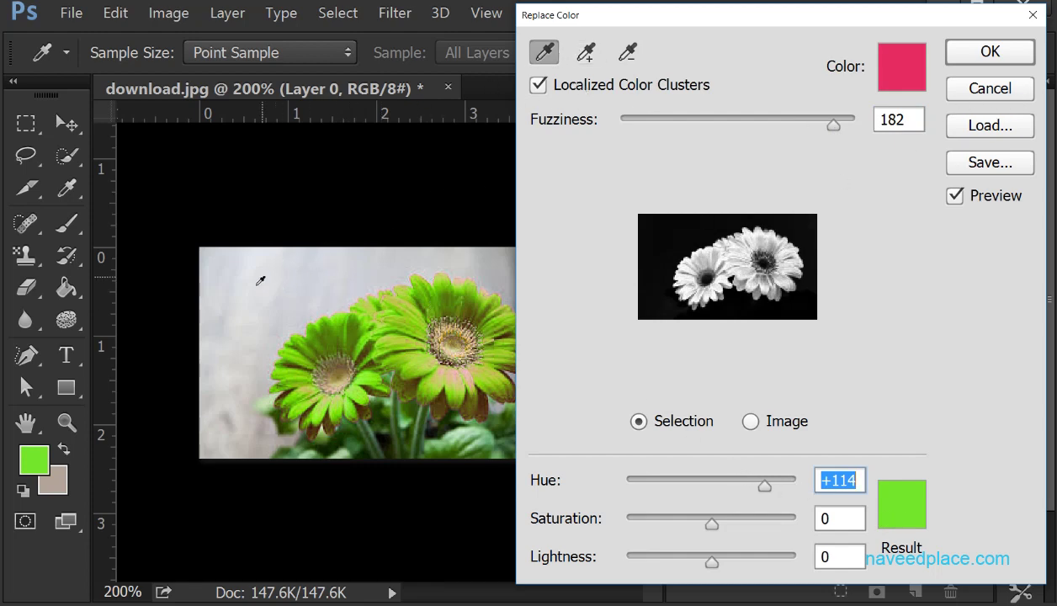
click(389, 319)
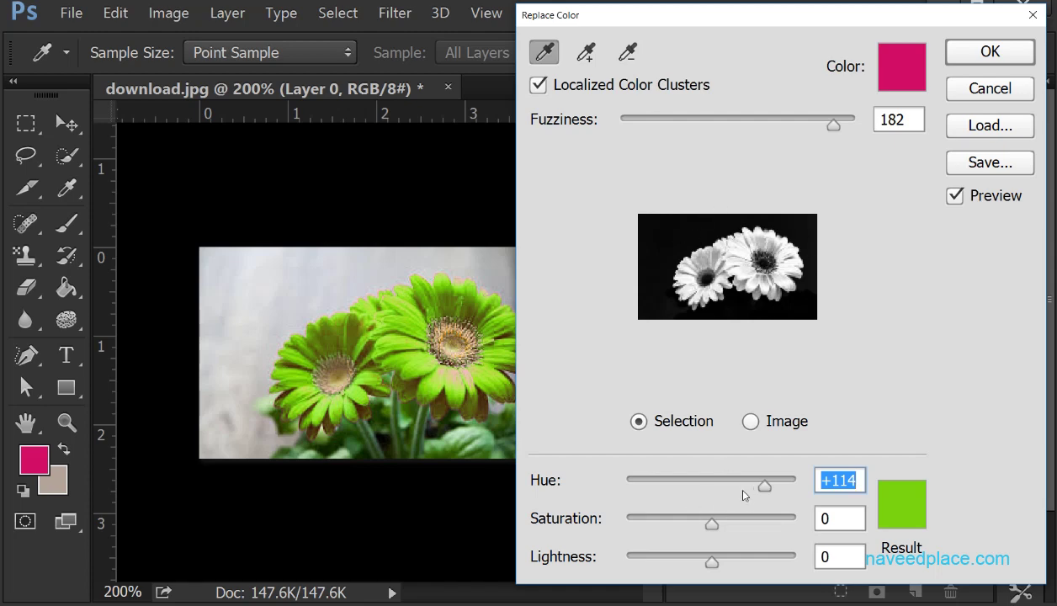
Try replacement hues of +62, +51 and -91 for the petals, and set Saturation to +47 and Lightness to +100.
drag(766, 490, 741, 490)
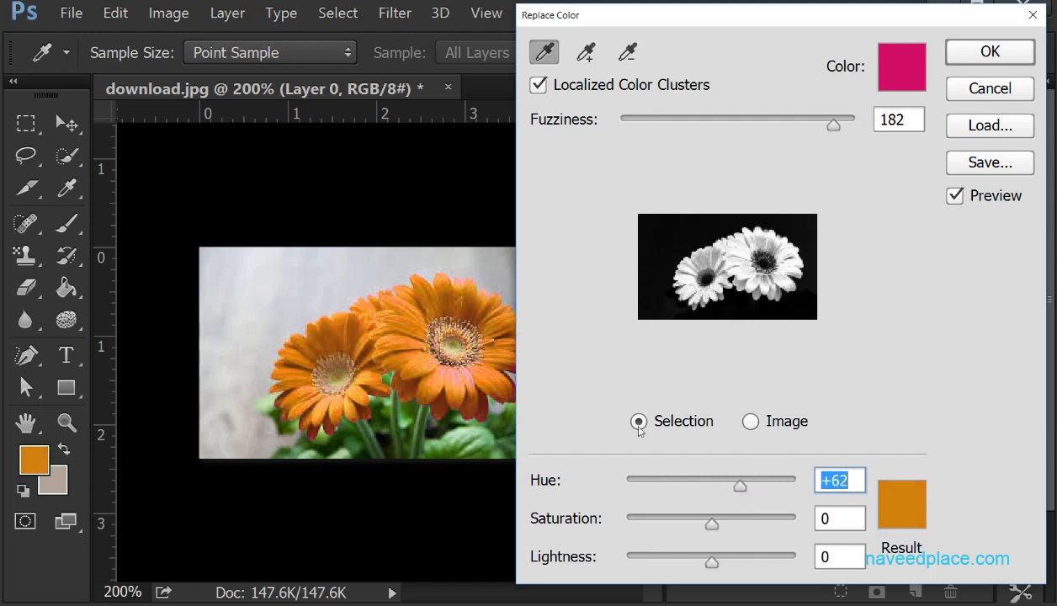
key(shift+Down)
key(Down)
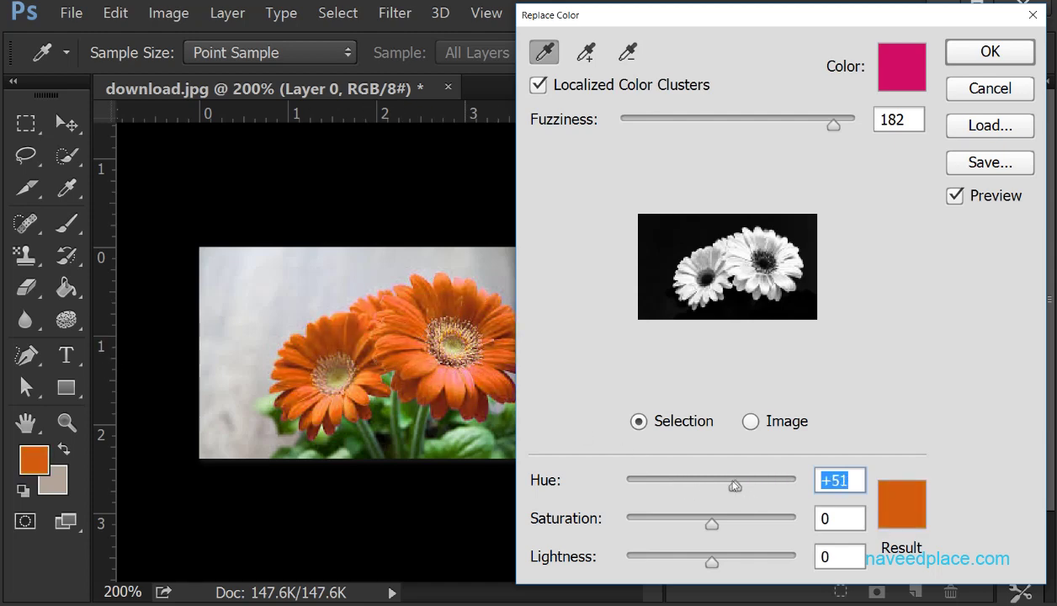
drag(735, 485, 669, 485)
click(707, 519)
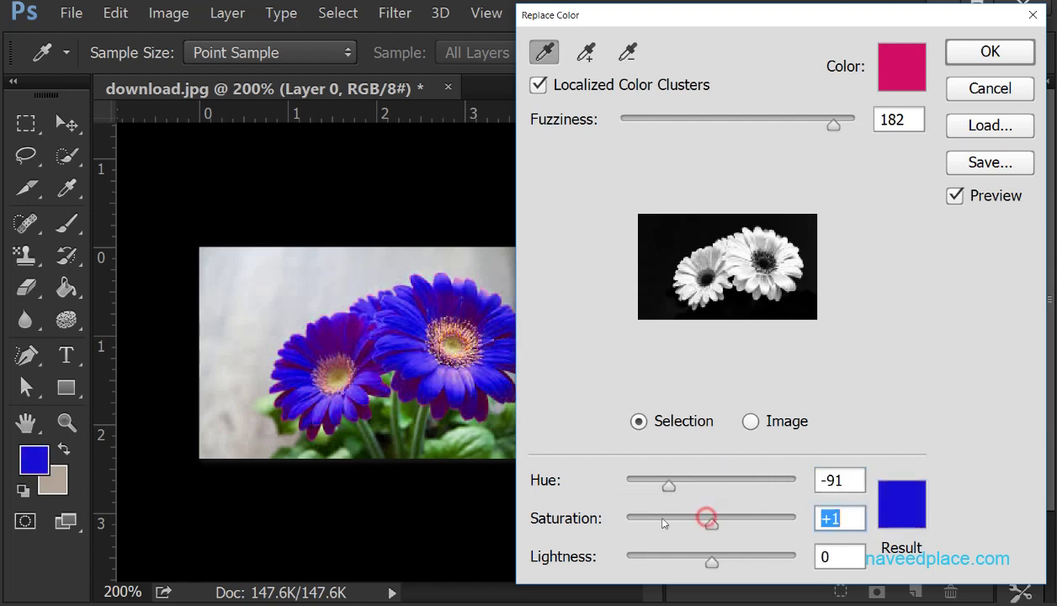
drag(664, 523, 749, 521)
drag(711, 561, 803, 565)
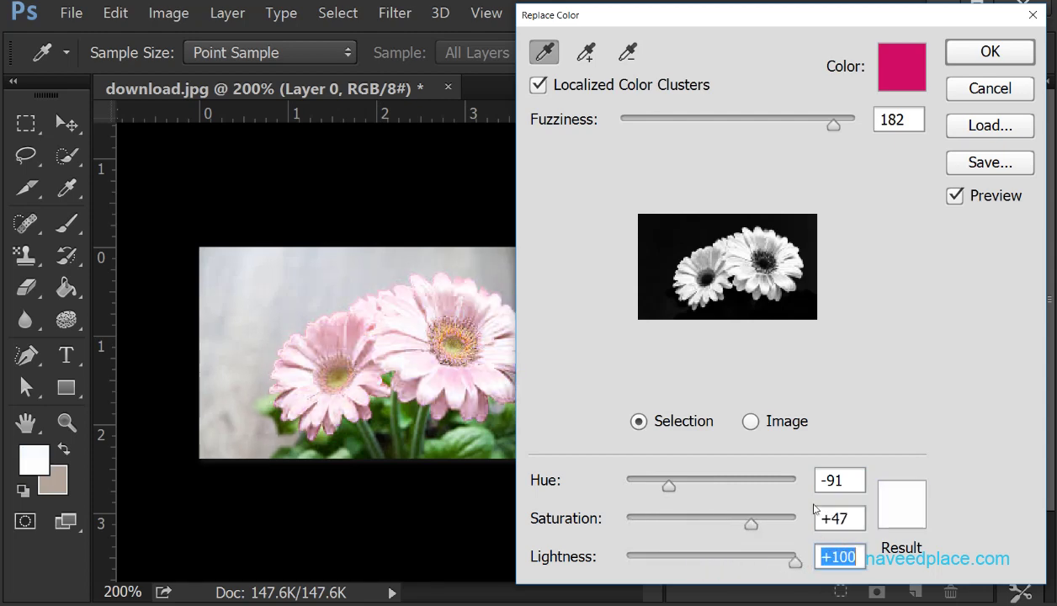
Try a blue replacement color for the petals, and settle on a bright orange as the result color.
click(905, 491)
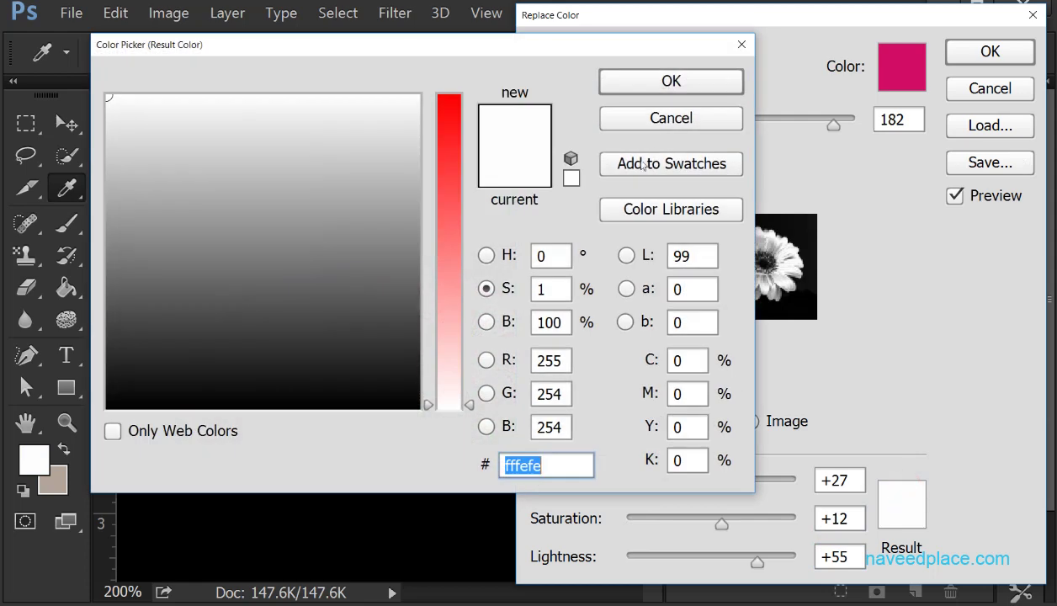
click(370, 213)
click(380, 173)
click(447, 204)
click(322, 154)
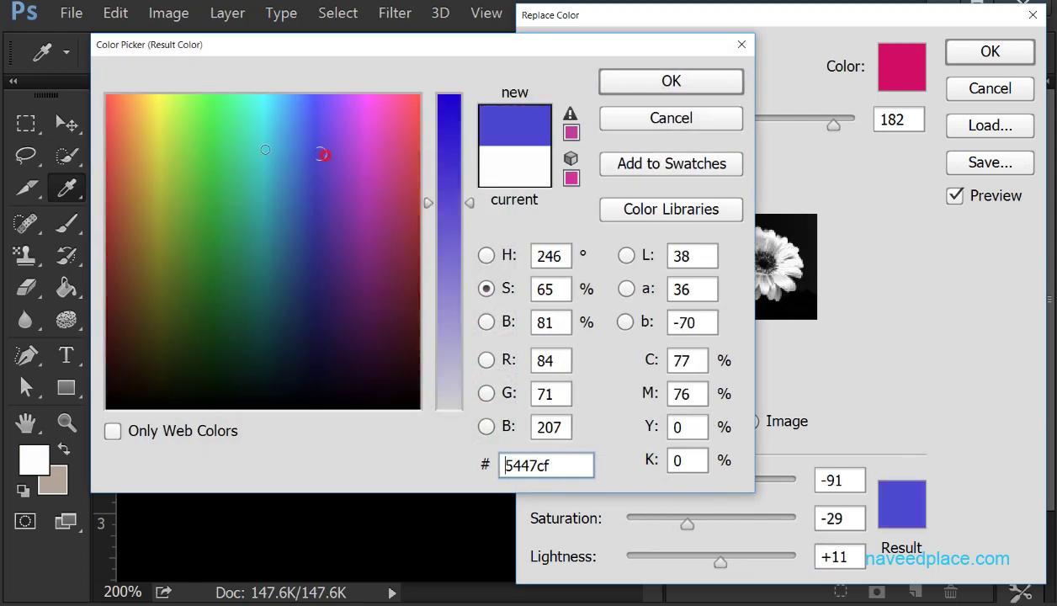
click(120, 113)
drag(120, 113, 123, 103)
click(623, 82)
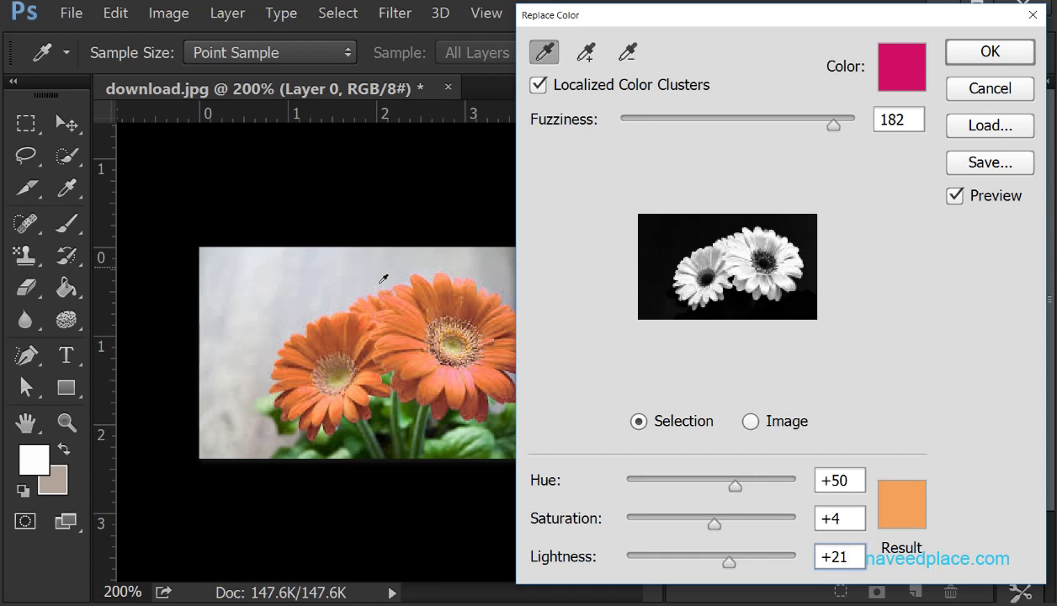
Resample the petal pink, try green 74fa3f as the result color, and cancel the Replace Color adjustment.
click(415, 307)
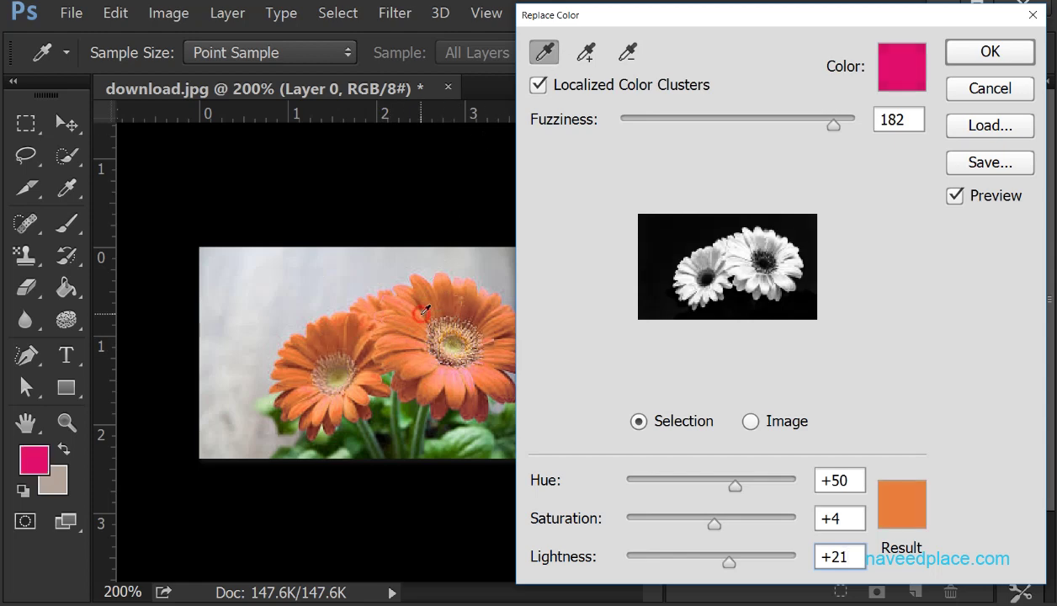
click(899, 509)
drag(156, 145, 189, 93)
drag(278, 47, 604, 179)
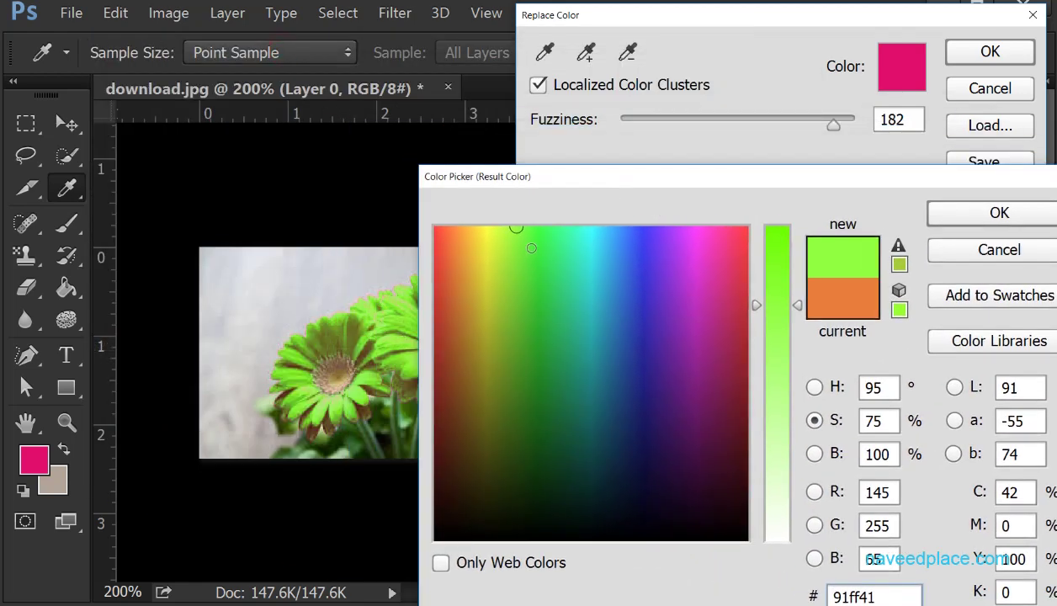
drag(547, 234, 524, 232)
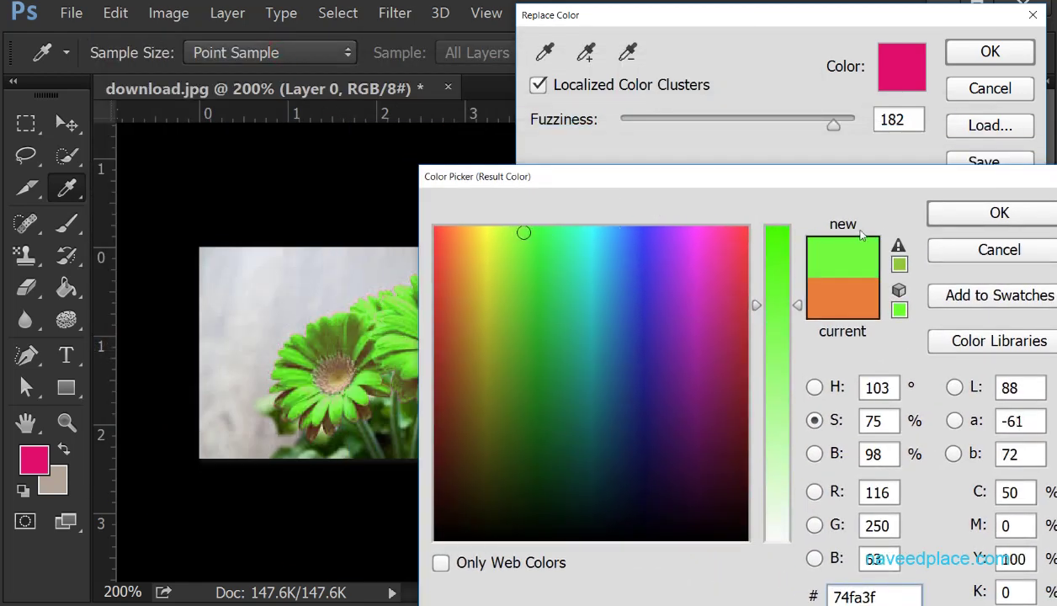
click(956, 217)
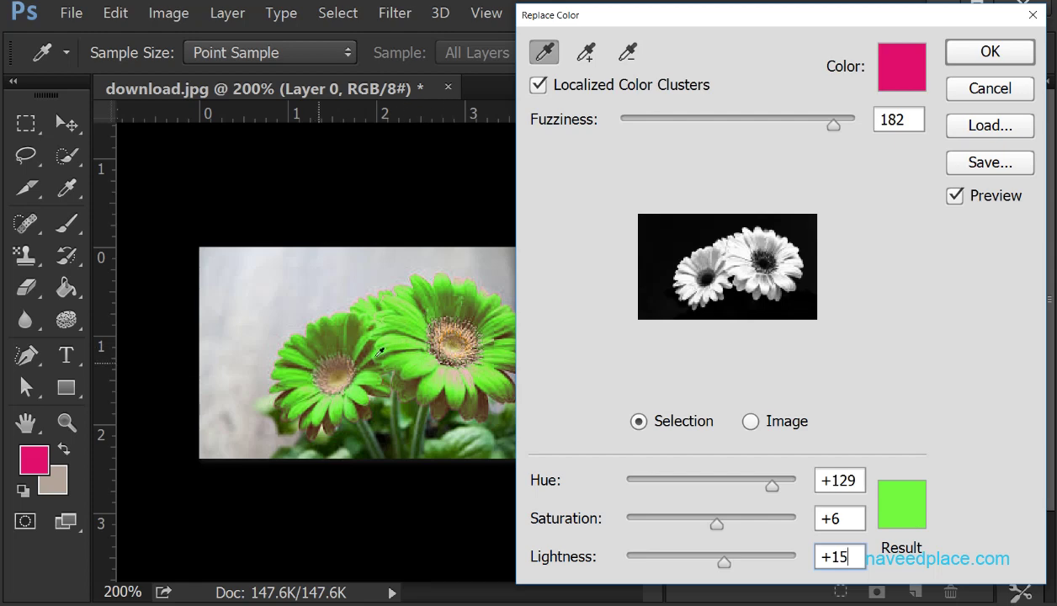
click(999, 94)
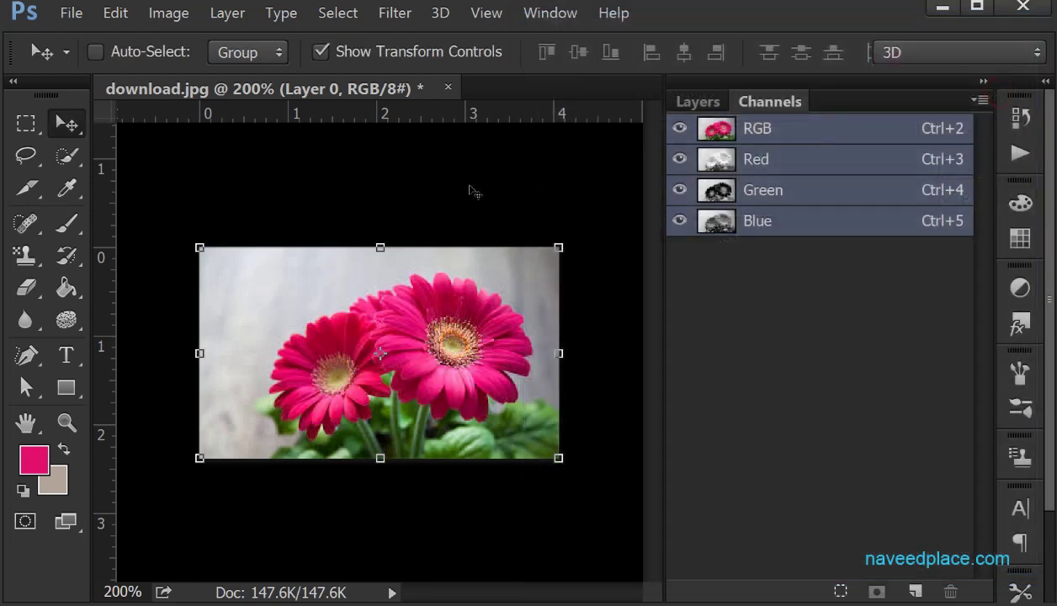
Apply the Equalize adjustment to the flower photo.
click(152, 13)
click(251, 55)
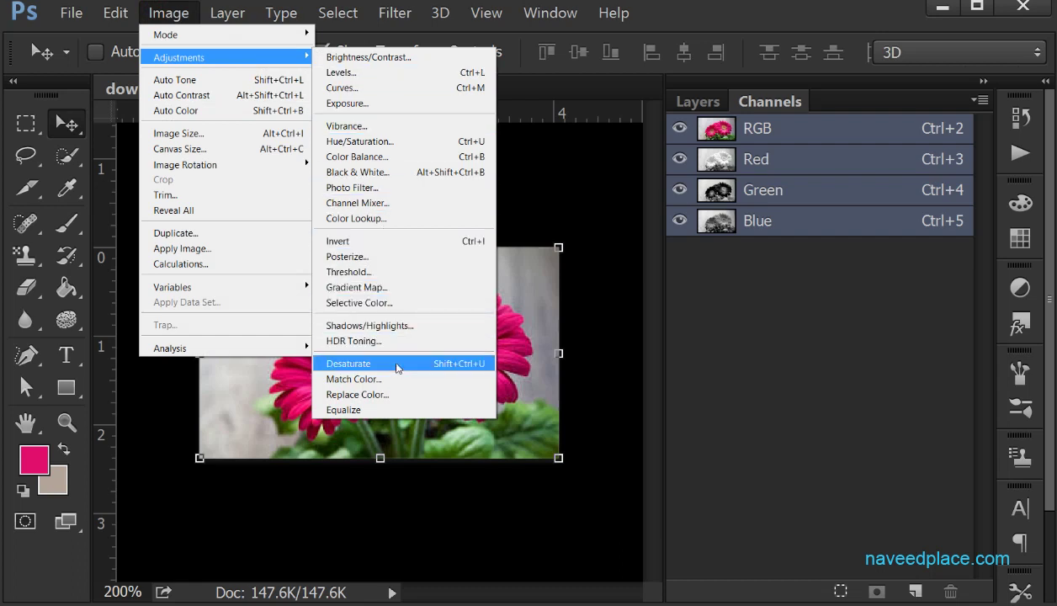
click(362, 410)
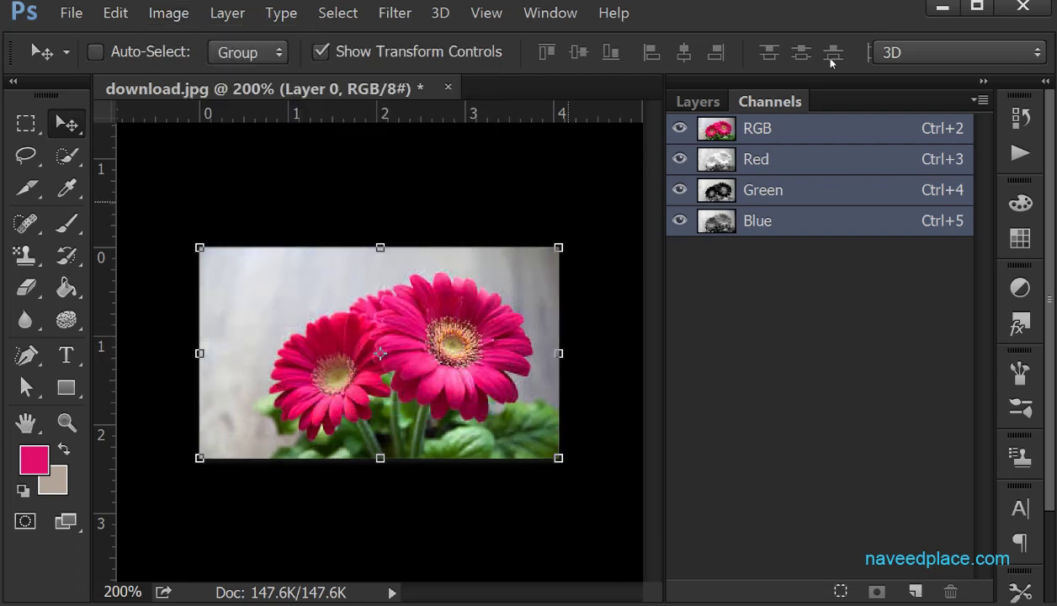
Bring up the list of available image adjustments for the flower photo.
click(168, 13)
mouse_move(189, 62)
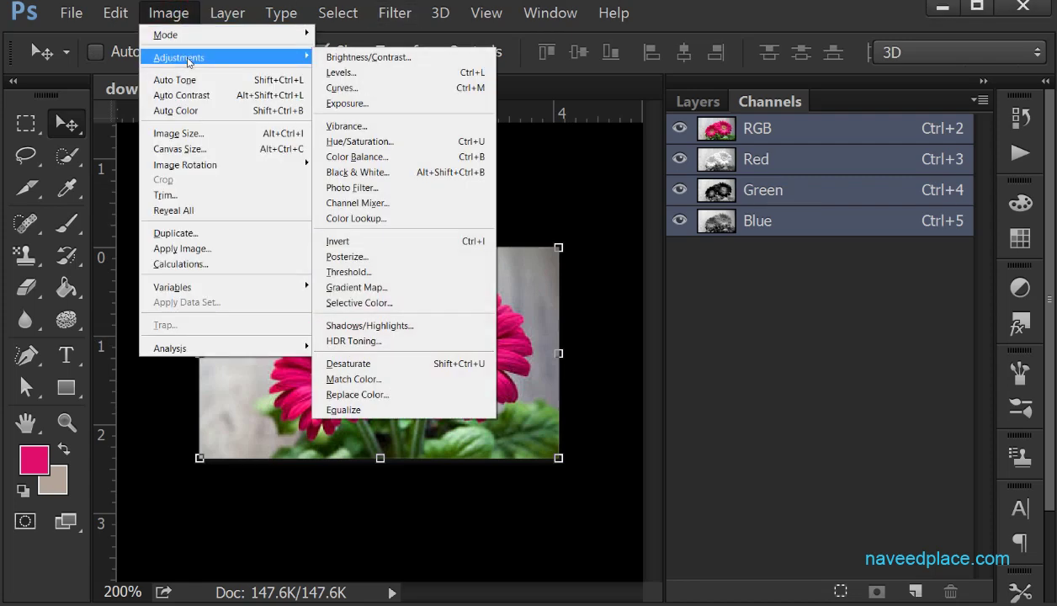